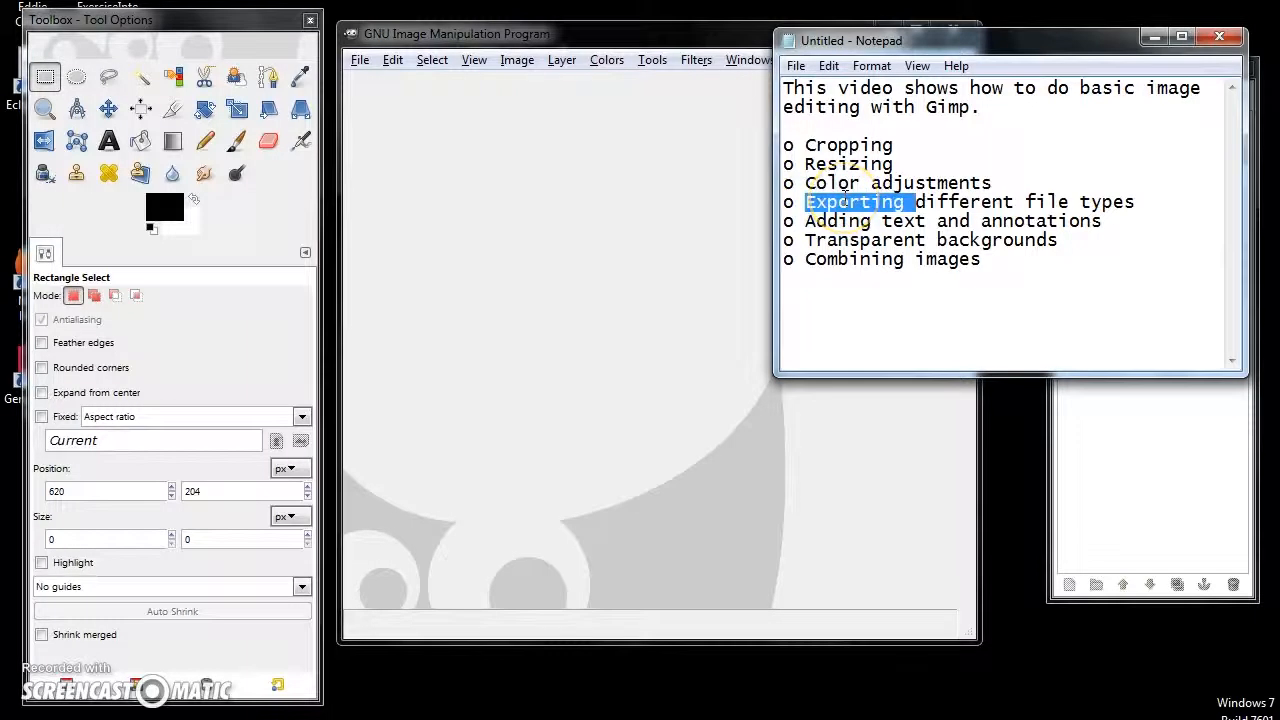
{"action": "left_click", "coordinate": [841, 222]}
{"action": "double_click", "coordinate": [841, 241]}
{"action": "left_click", "coordinate": [842, 258]}
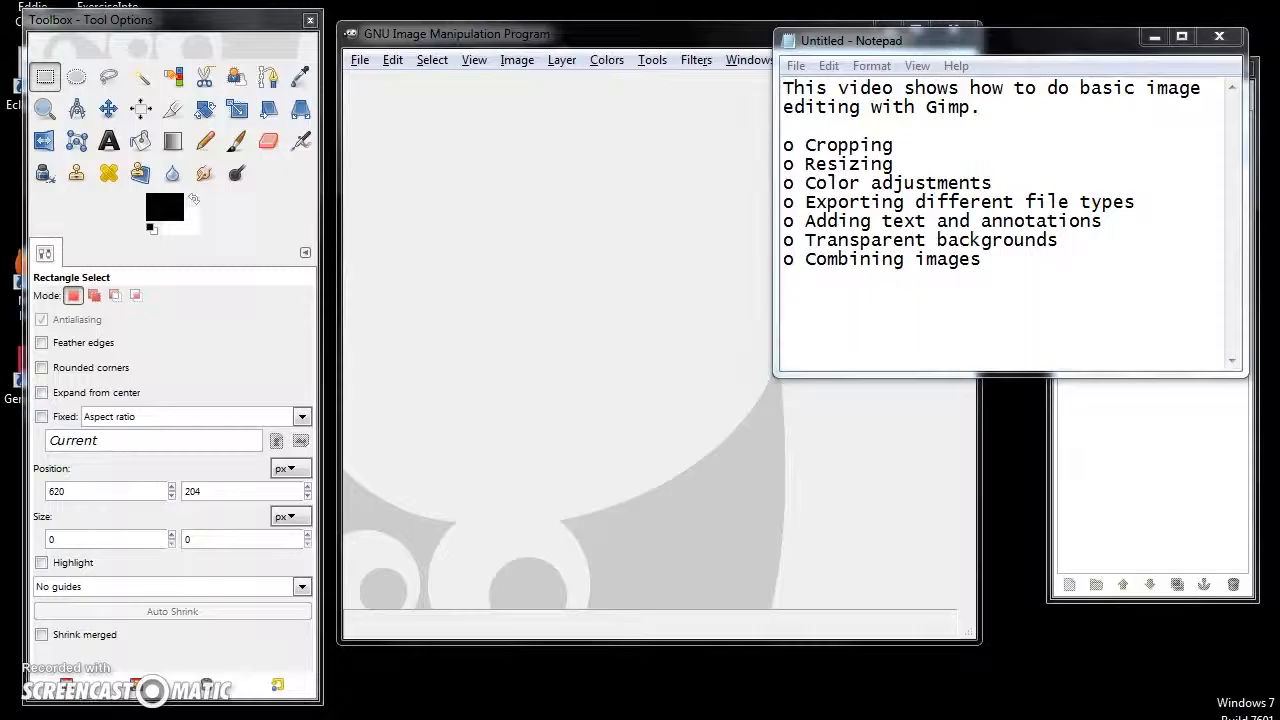
- Open Biplane-Before.jpg from the Example folder in GIMP and enlarge its image window
{"action": "left_click", "coordinate": [358, 62]}
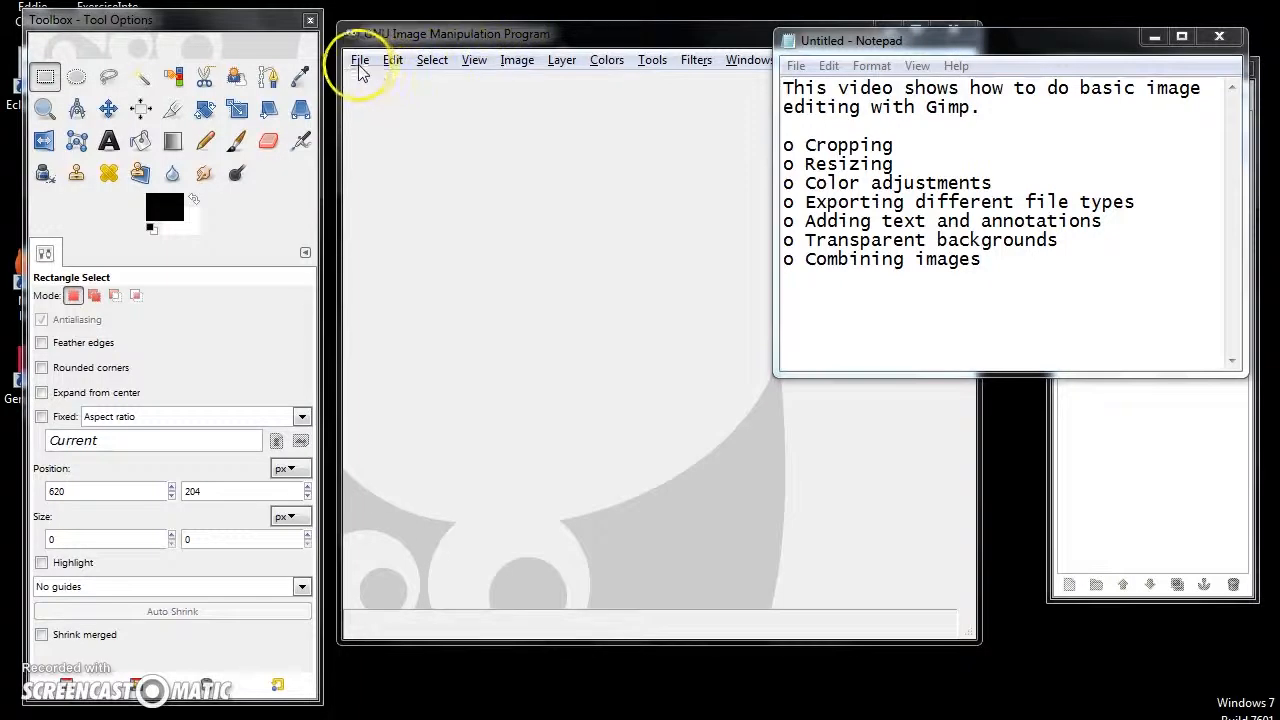
{"action": "left_click", "coordinate": [392, 124]}
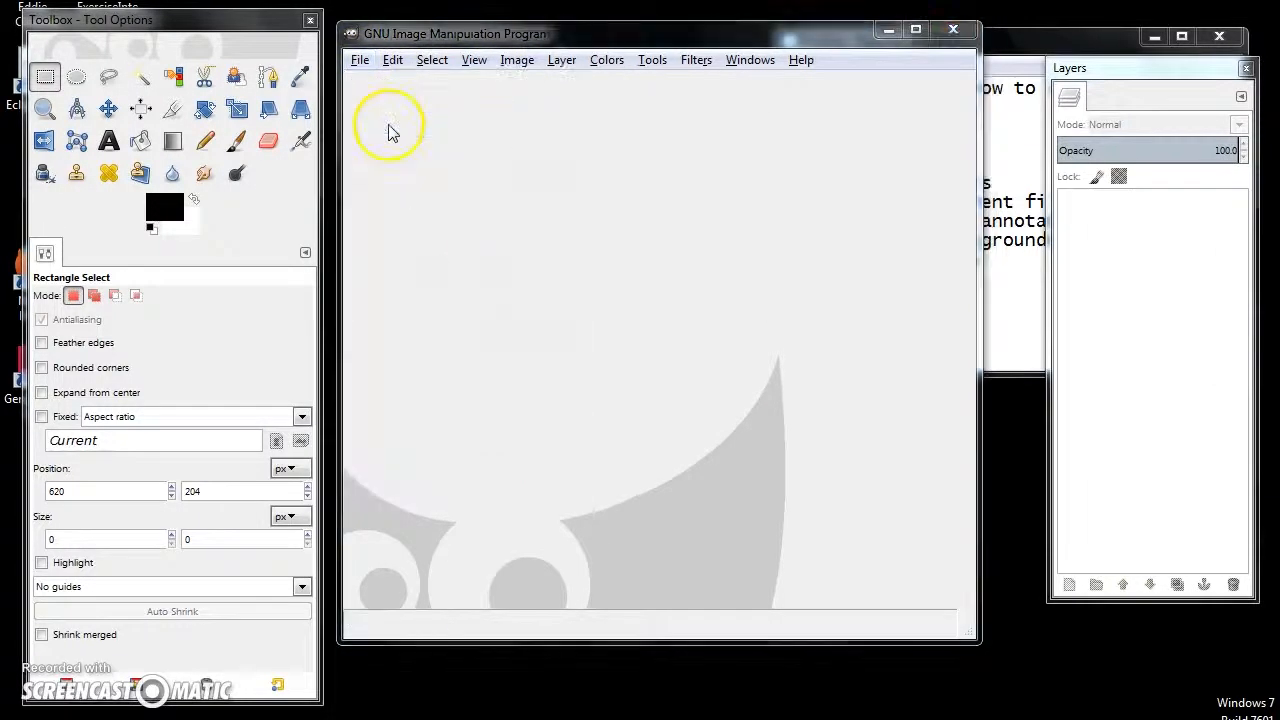
{"action": "left_click", "coordinate": [478, 195]}
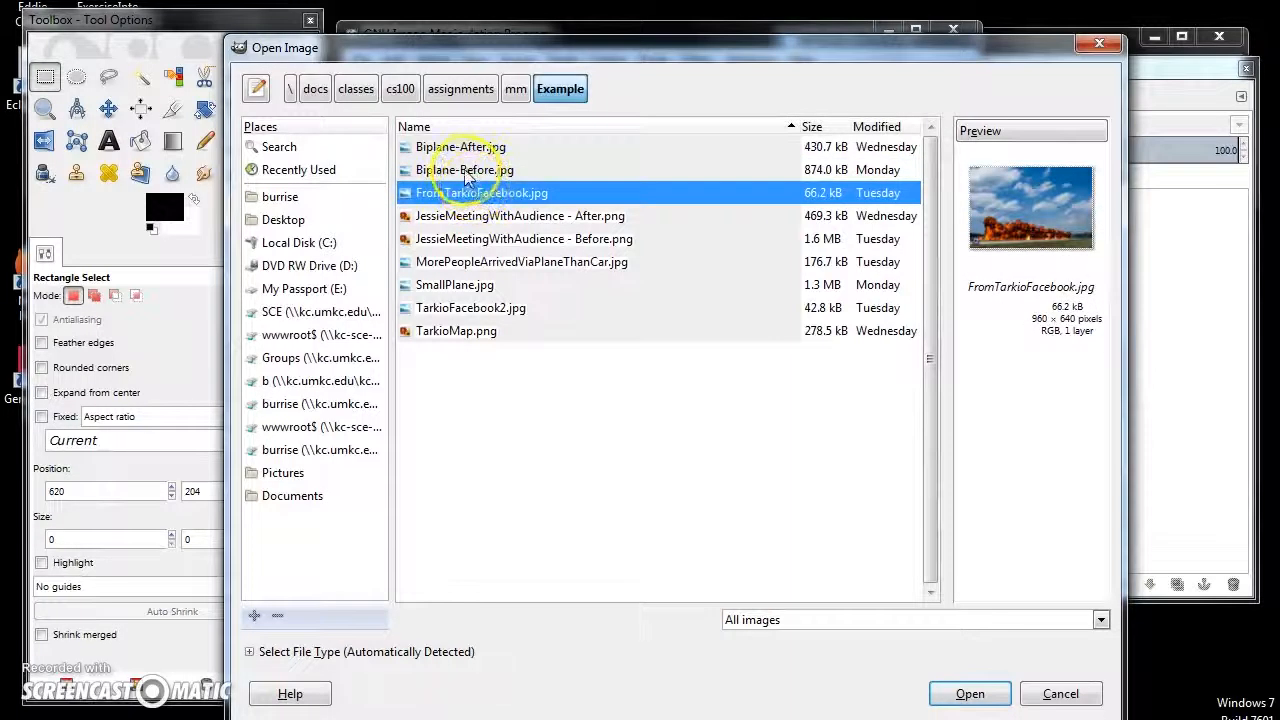
{"action": "left_click", "coordinate": [463, 170]}
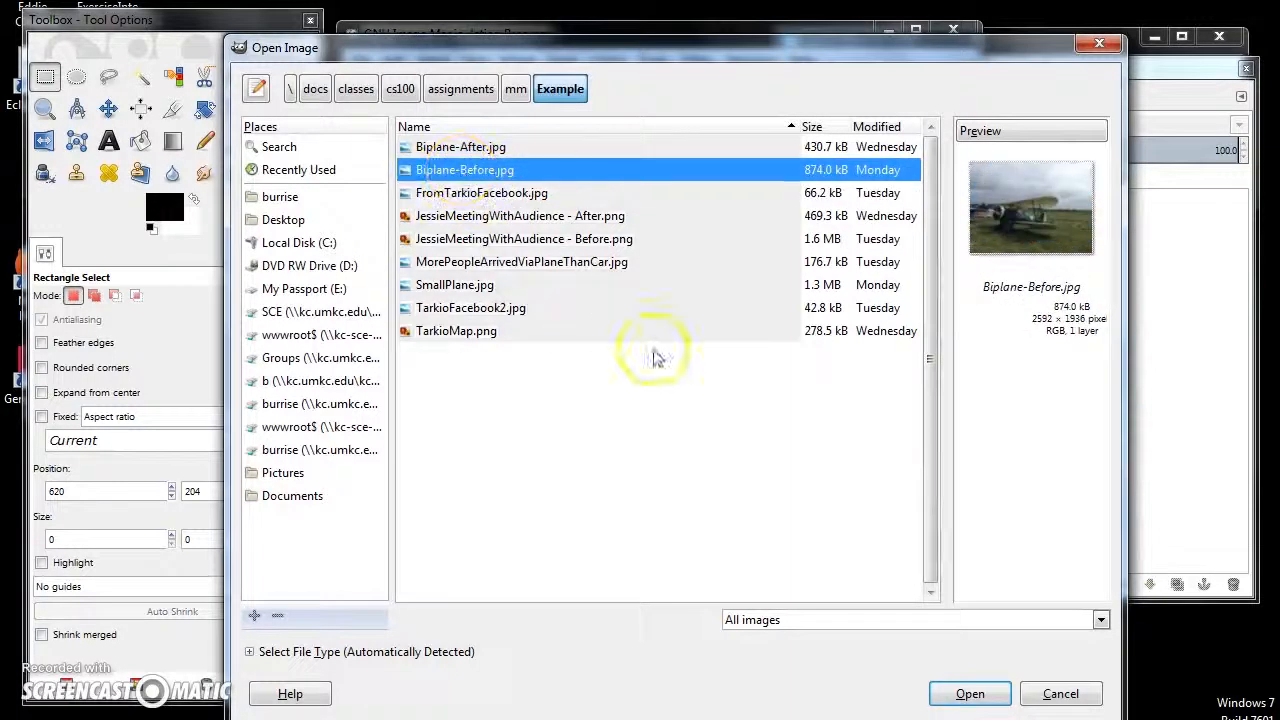
{"action": "left_click", "coordinate": [968, 692]}
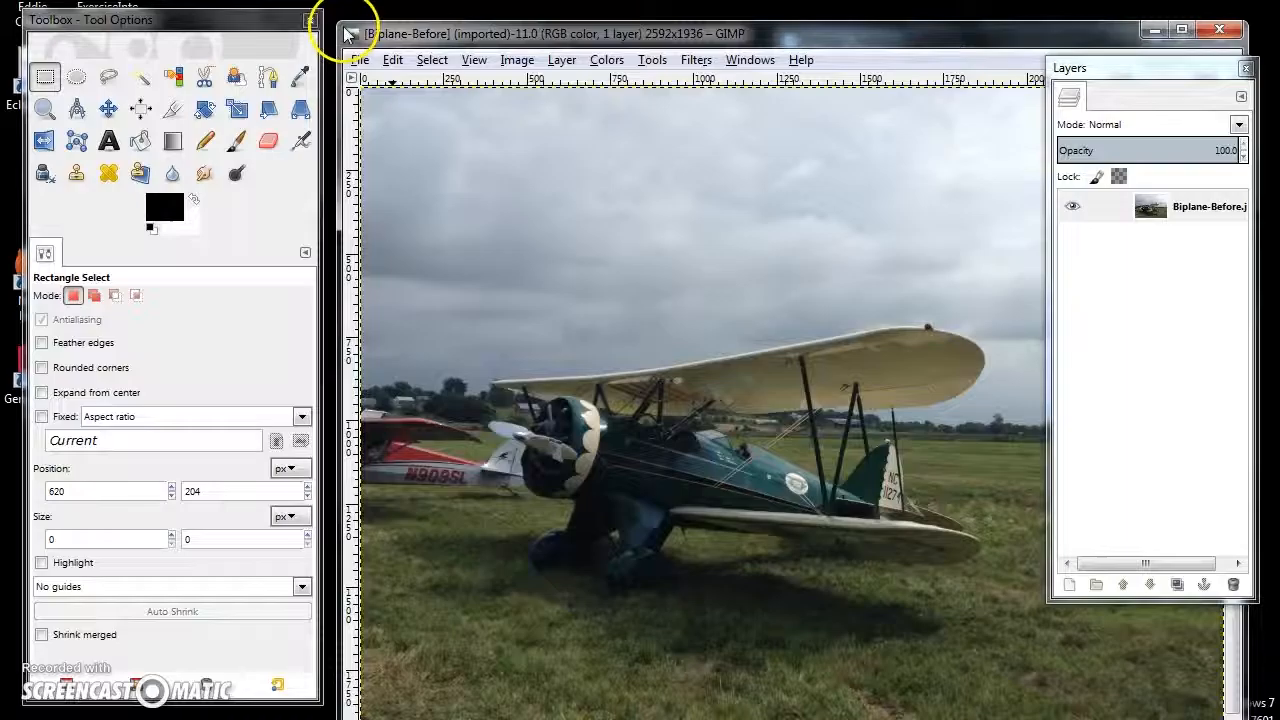
{"action": "left_click_drag", "start_coordinate": [340, 28], "coordinate": [409, 28]}
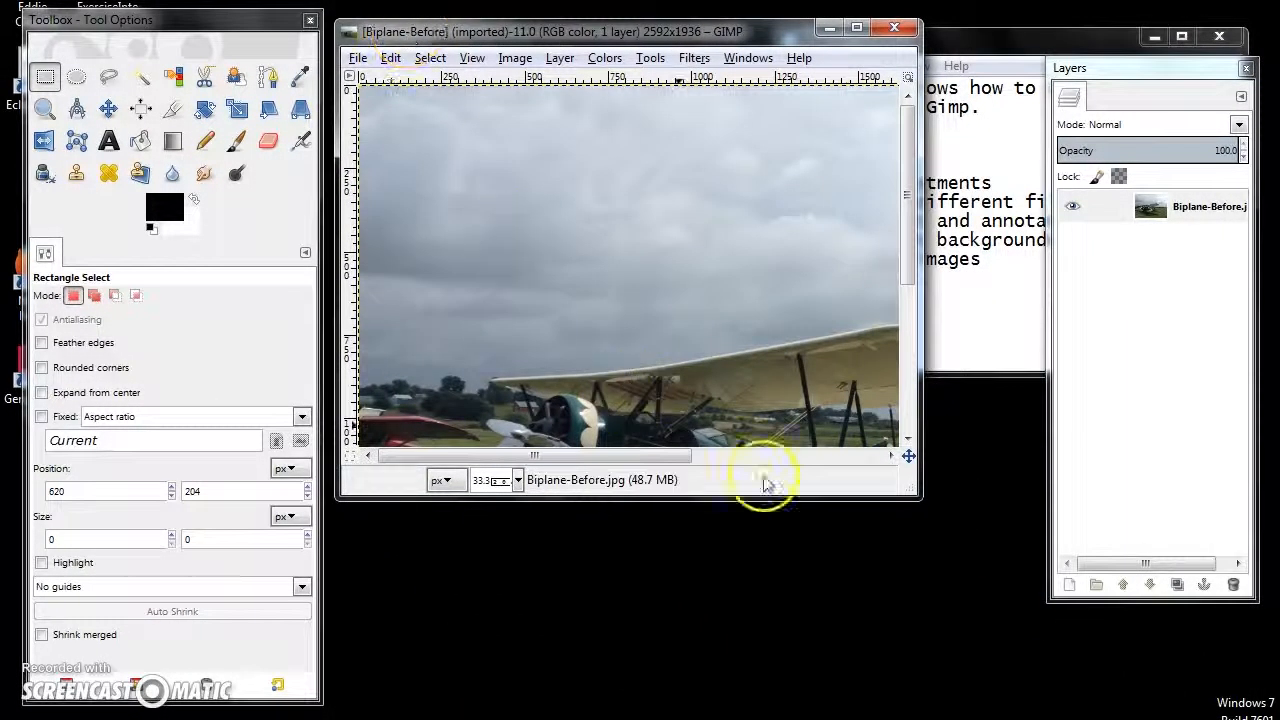
{"action": "left_click_drag", "start_coordinate": [914, 503], "coordinate": [1045, 693]}
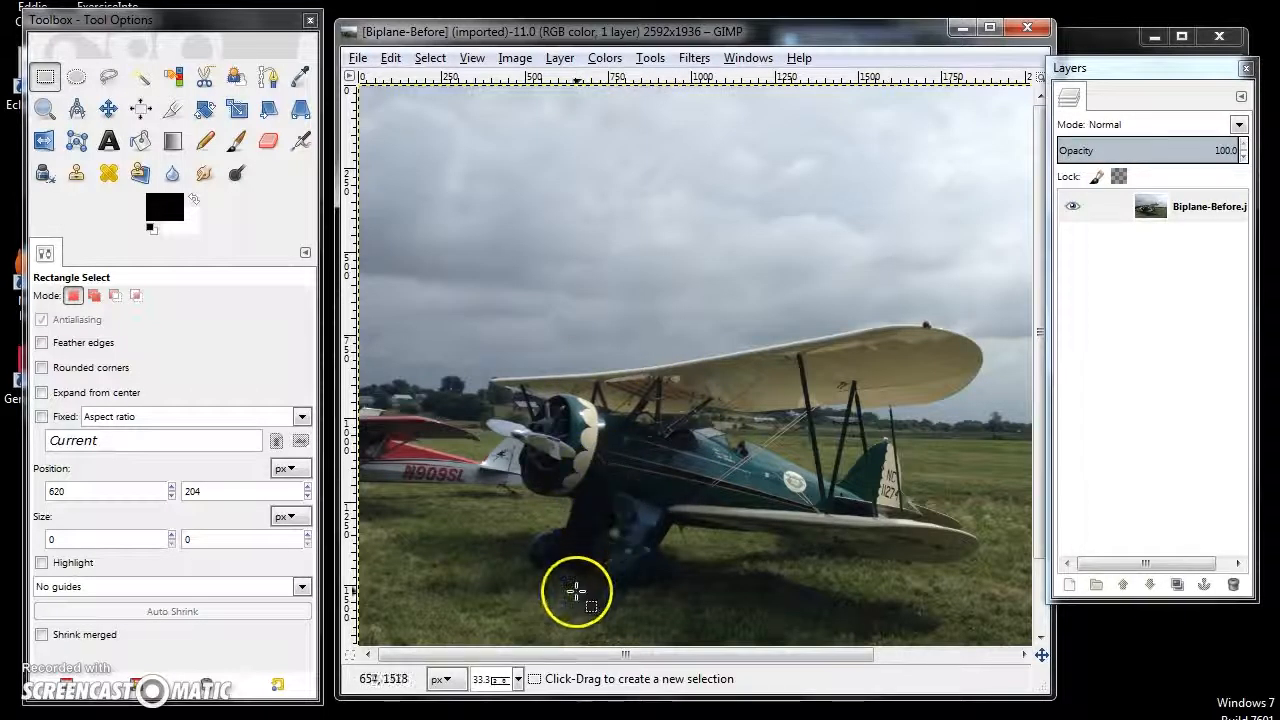
- Inspect the biplane photo at 100% zoom and set the view back to 25%
{"action": "left_click", "coordinate": [518, 680]}
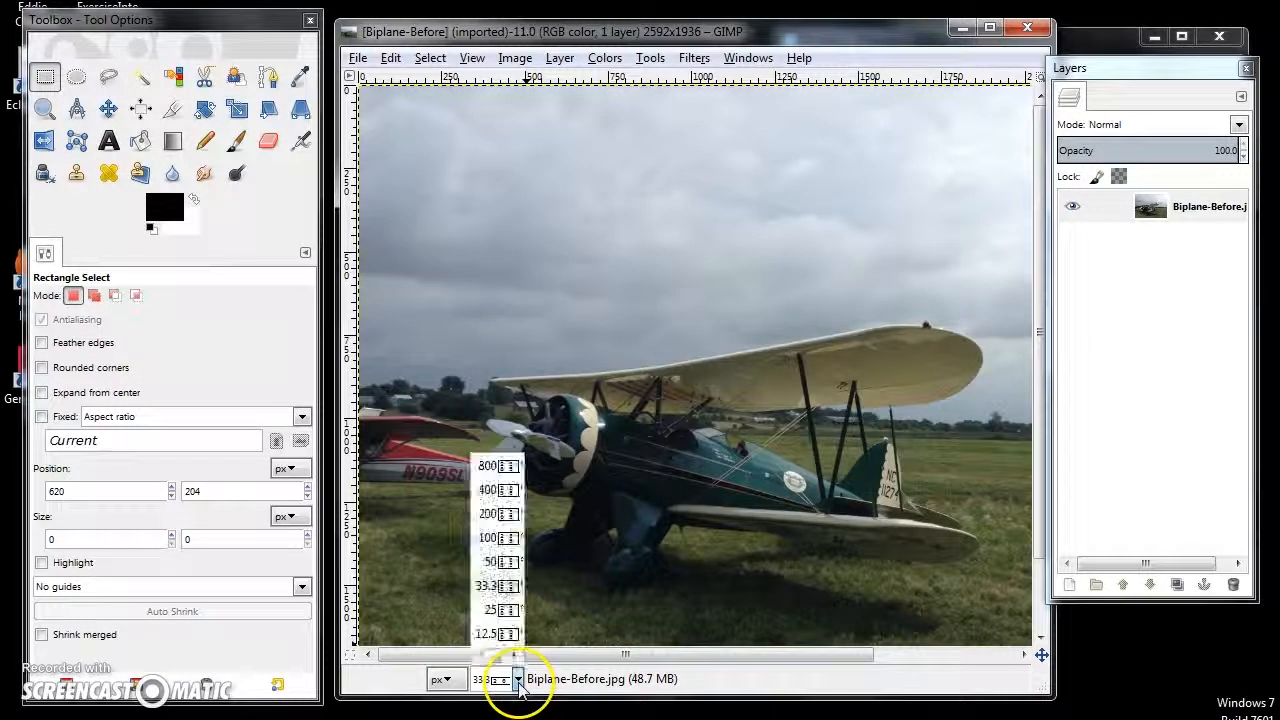
{"action": "left_click", "coordinate": [489, 541]}
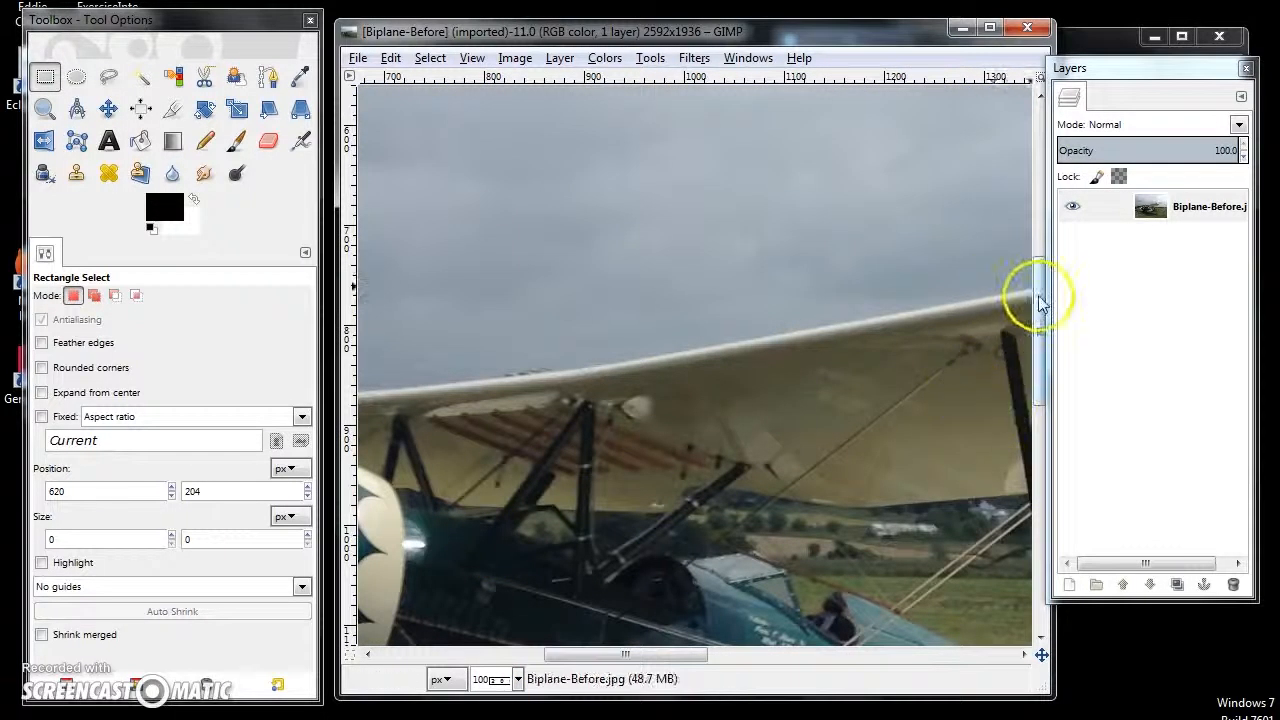
{"action": "mouse_move", "coordinate": [1040, 320]}
{"action": "left_mouse_down"}
{"action": "mouse_move", "coordinate": [1037, 503]}
{"action": "mouse_move", "coordinate": [1037, 140]}
{"action": "mouse_move", "coordinate": [1039, 499]}
{"action": "mouse_move", "coordinate": [1041, 320]}
{"action": "left_mouse_up"}
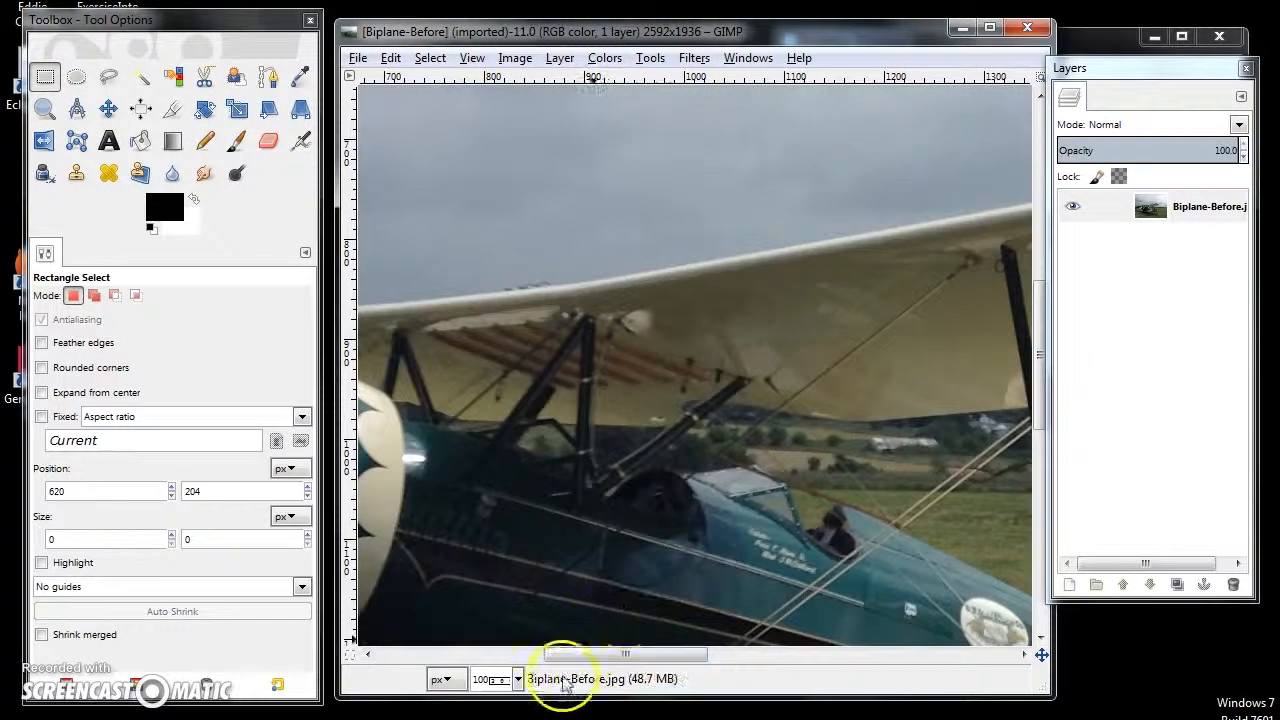
{"action": "left_click", "coordinate": [517, 680]}
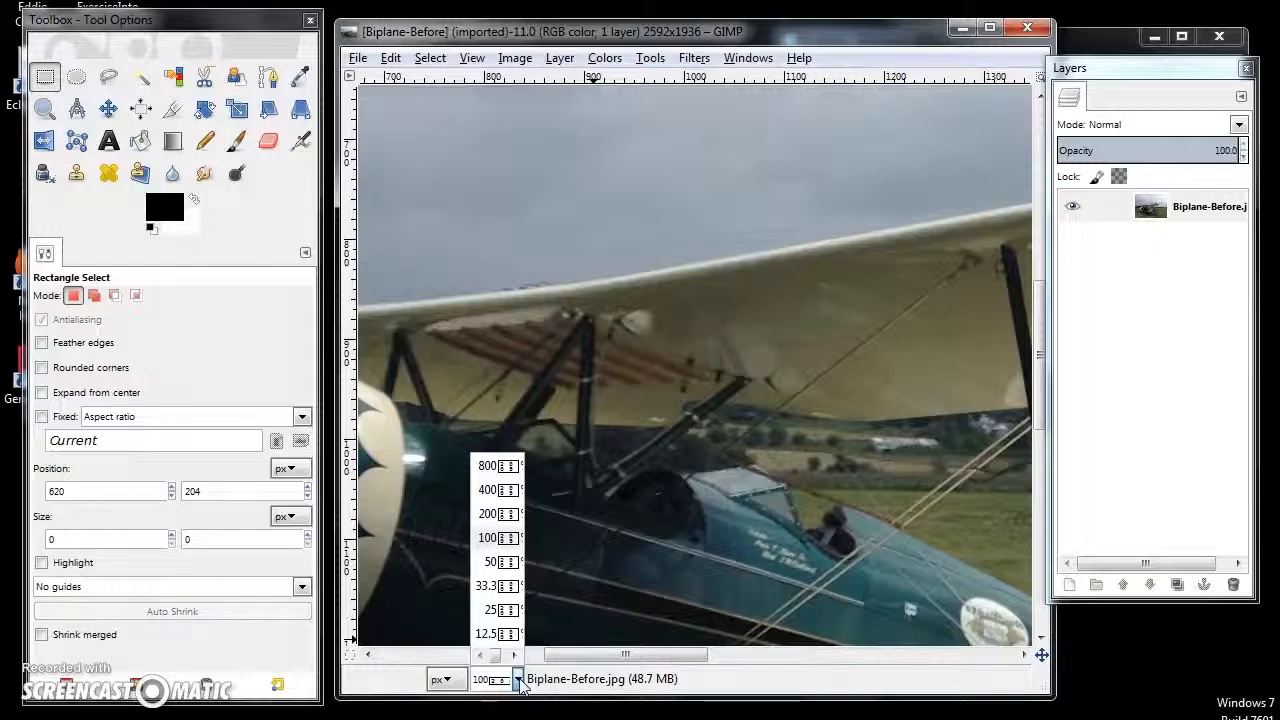
{"action": "left_click", "coordinate": [487, 609]}
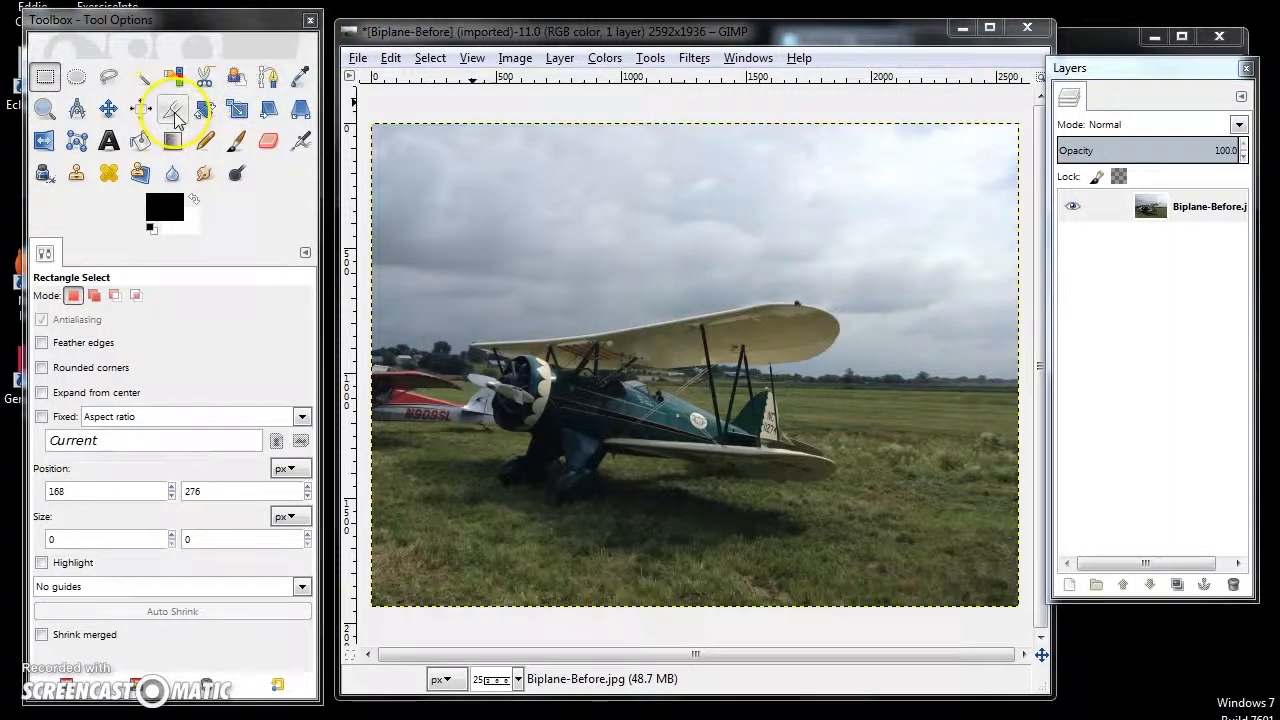
- Try a freehand crop of about 1988 × 1304 px around the biplane and undo it
{"action": "left_click", "coordinate": [174, 112]}
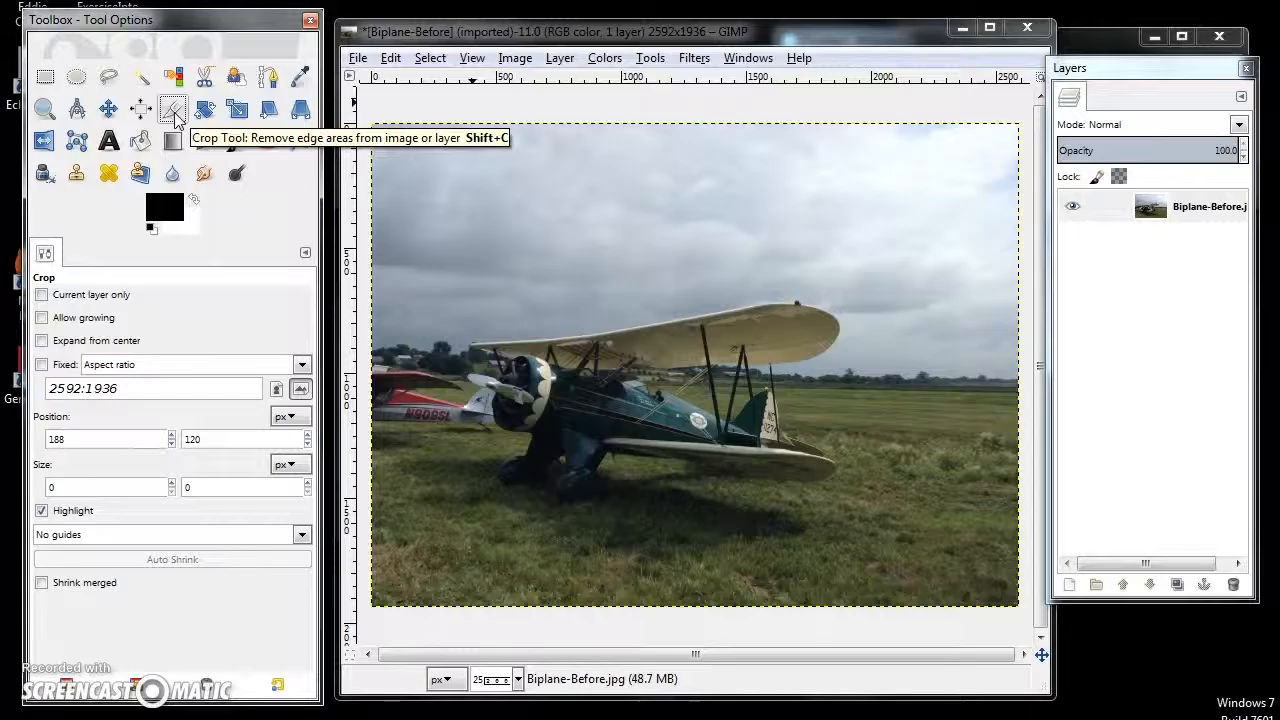
{"action": "left_click_drag", "start_coordinate": [401, 170], "coordinate": [897, 538]}
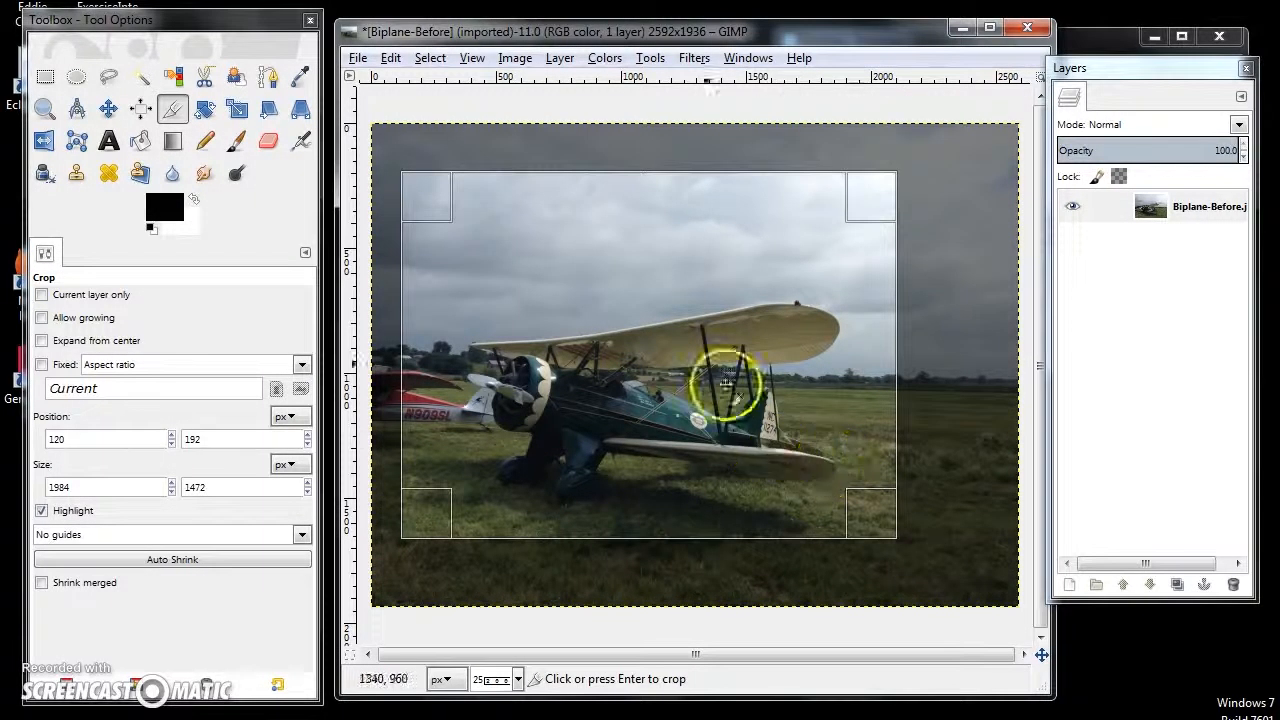
{"action": "left_click_drag", "start_coordinate": [414, 186], "coordinate": [412, 219]}
{"action": "mouse_move", "coordinate": [888, 530]}
{"action": "left_mouse_down"}
{"action": "mouse_move", "coordinate": [882, 517]}
{"action": "mouse_move", "coordinate": [887, 529]}
{"action": "left_mouse_up"}
{"action": "left_click_drag", "start_coordinate": [414, 220], "coordinate": [391, 212]}
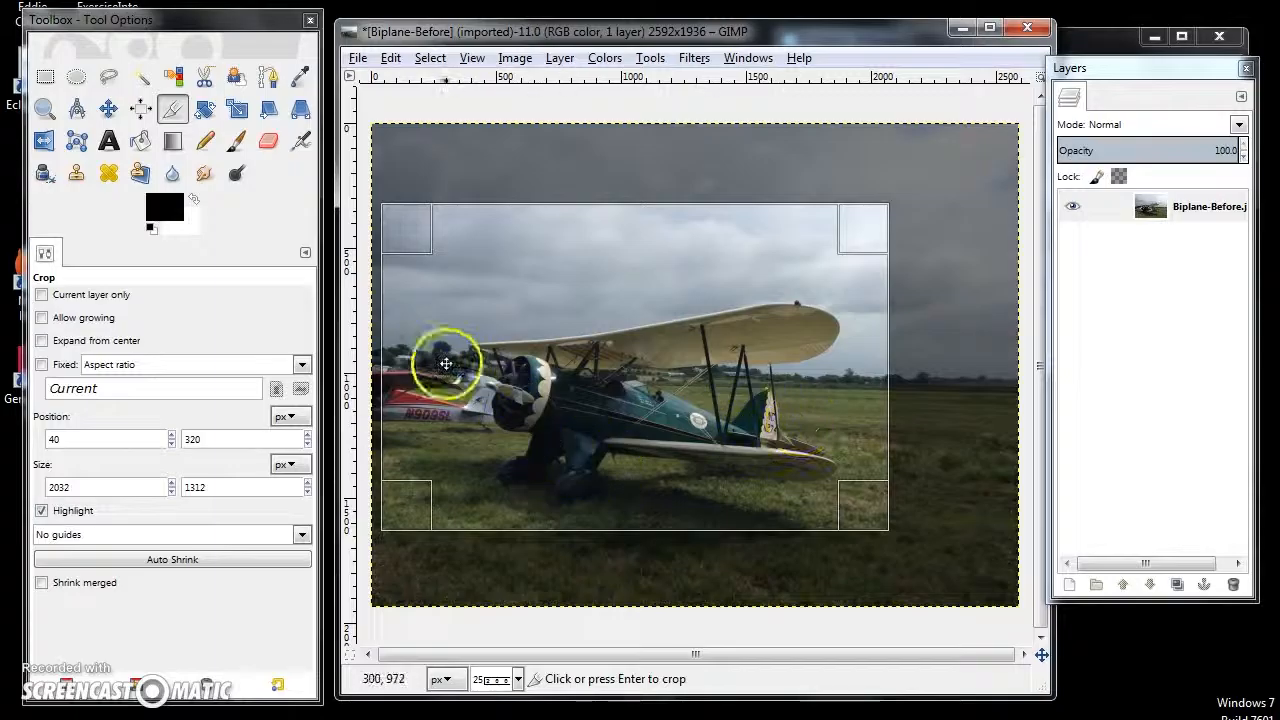
{"action": "left_click_drag", "start_coordinate": [871, 523], "coordinate": [869, 522]}
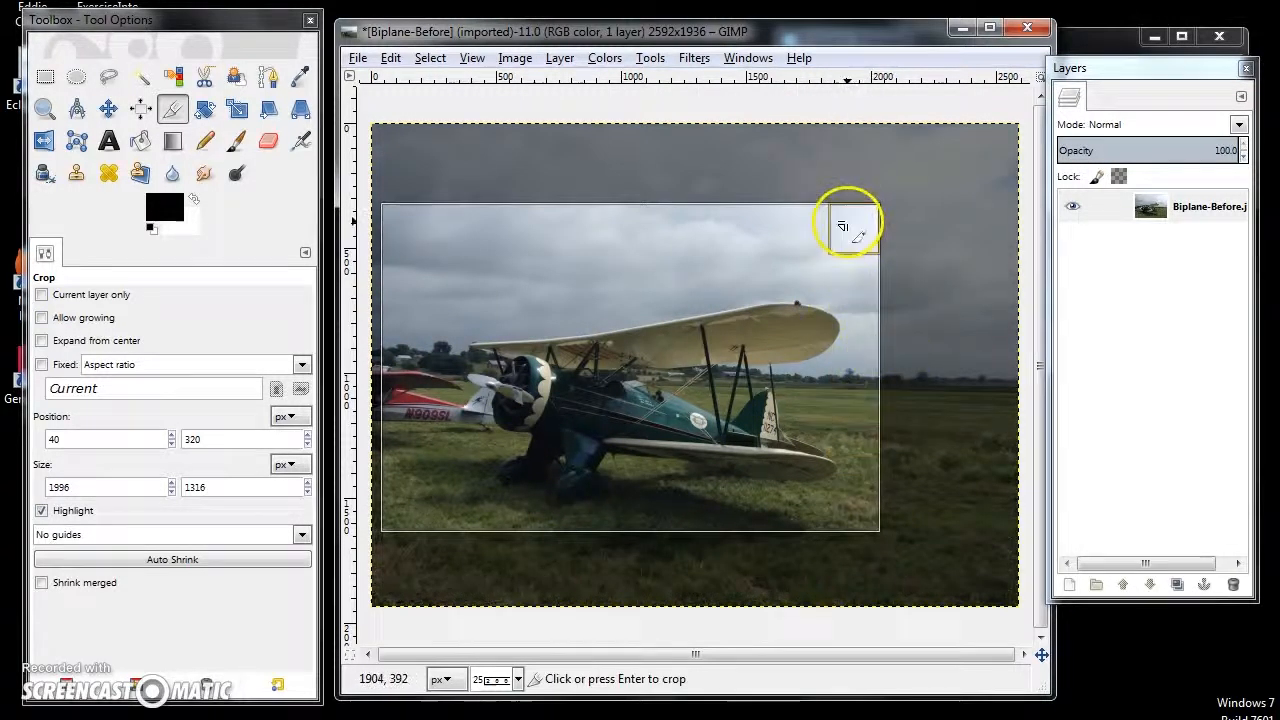
{"action": "left_click_drag", "start_coordinate": [871, 214], "coordinate": [871, 214]}
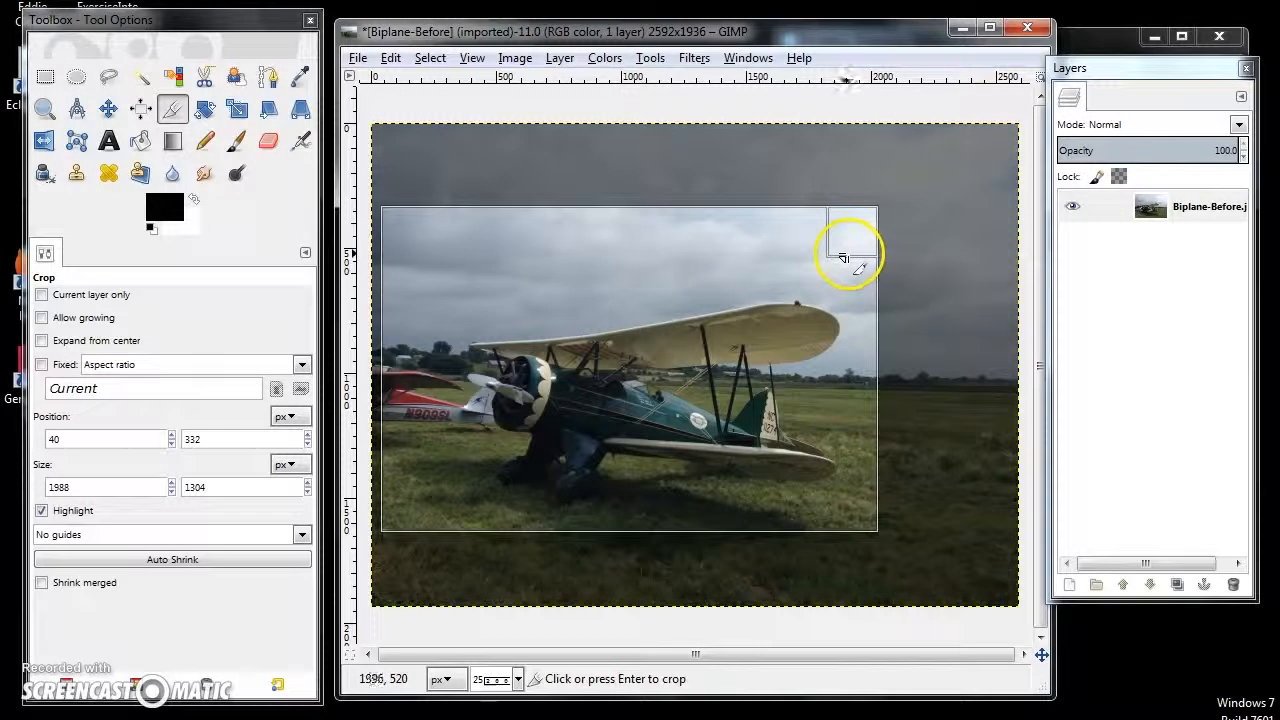
{"action": "left_click", "coordinate": [597, 373]}
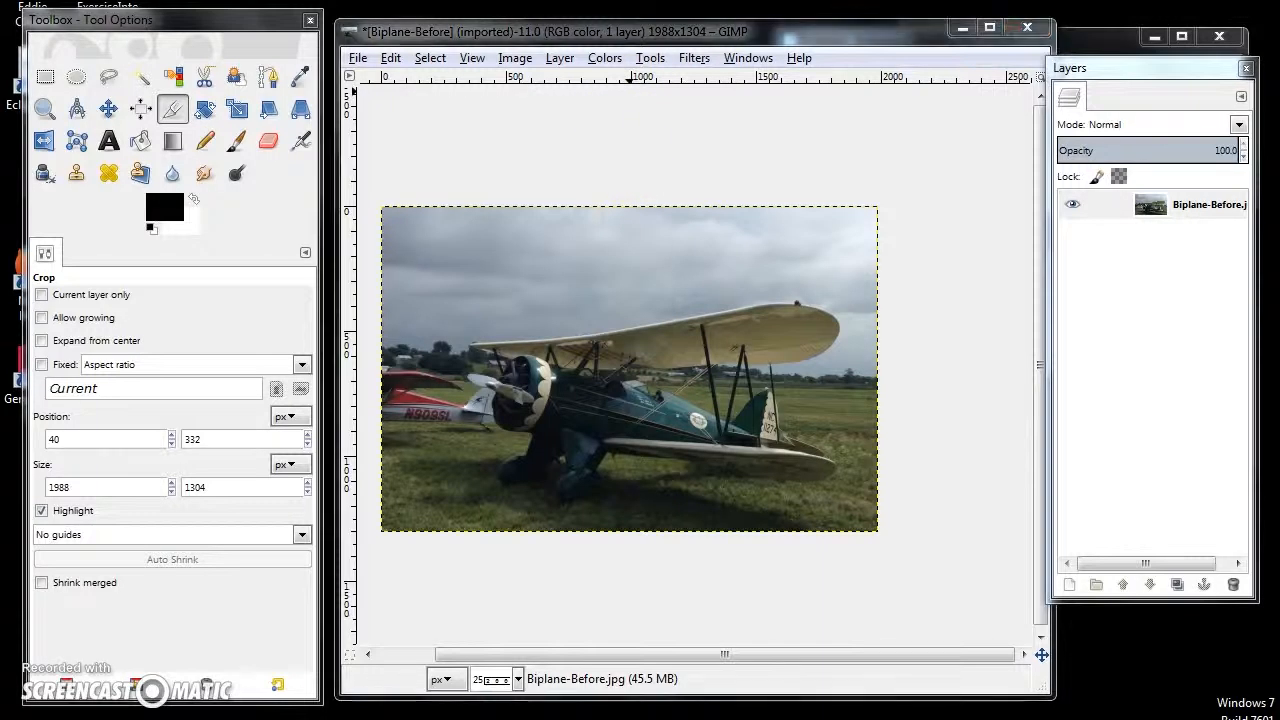
{"action": "left_click", "coordinate": [388, 58]}
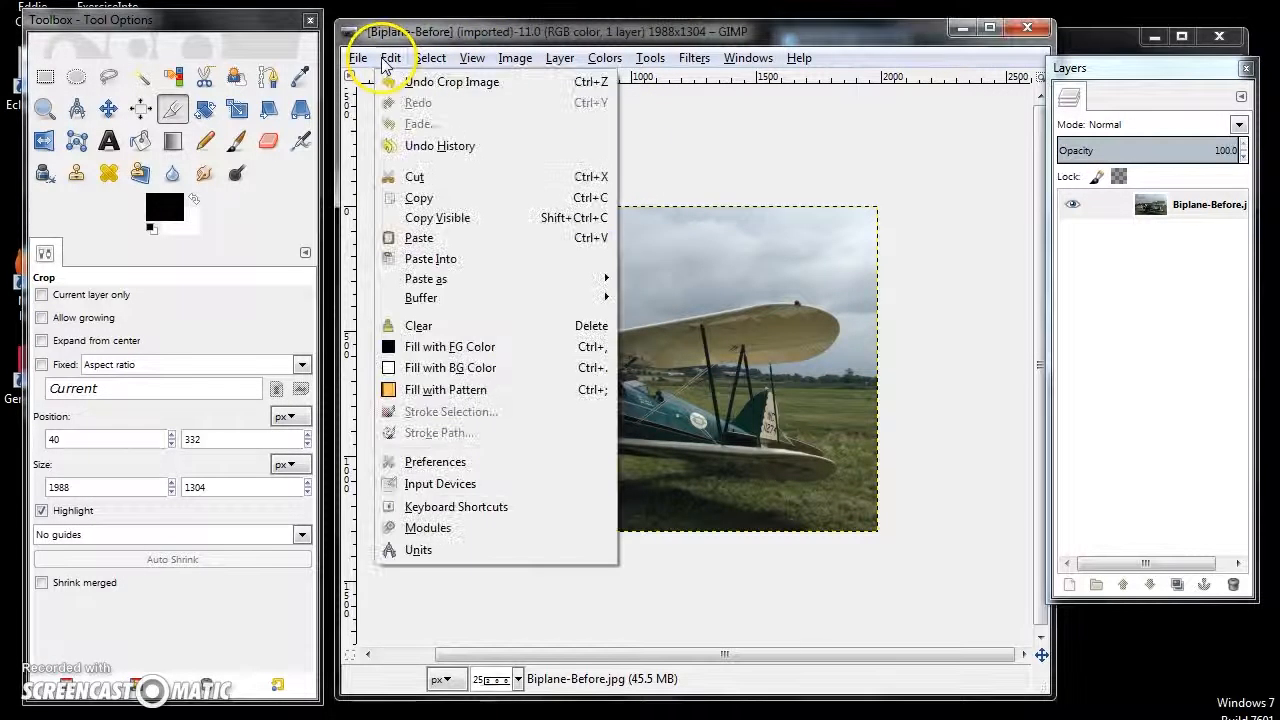
{"action": "left_click", "coordinate": [450, 82]}
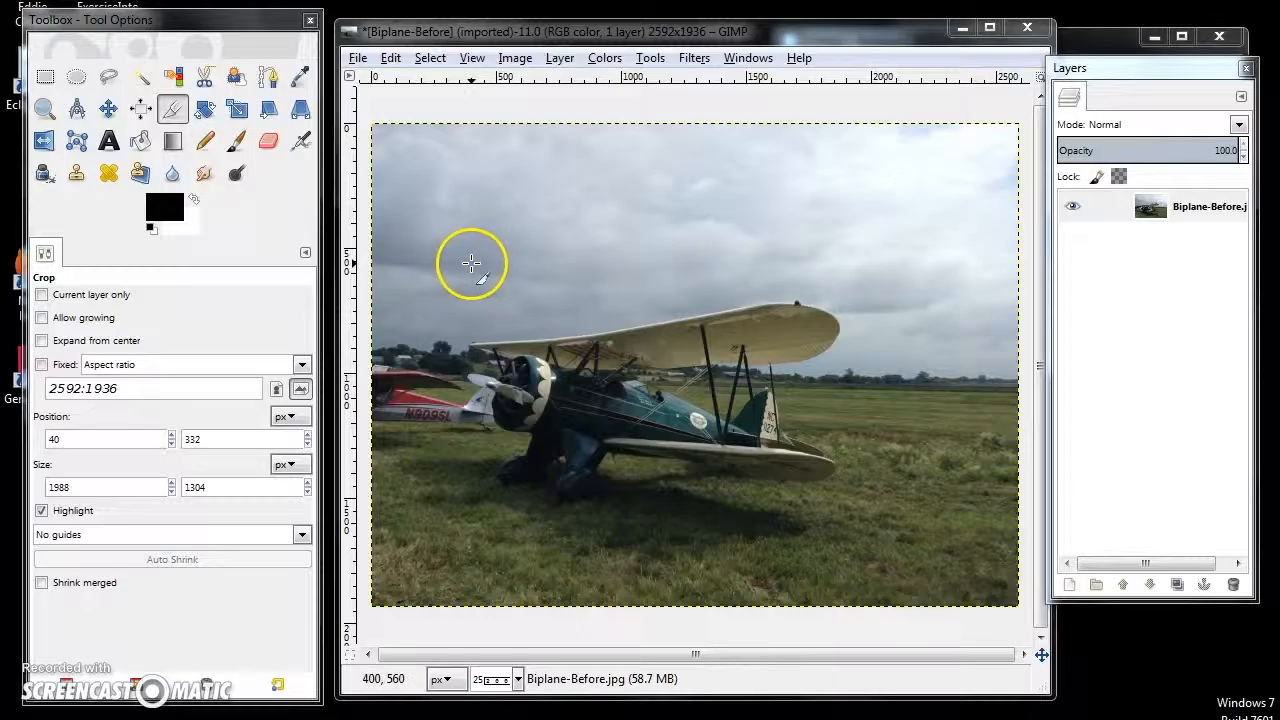
- Draw a crop area around the biplane and set its size to 1920 × 1080 px
{"action": "left_click", "coordinate": [173, 112]}
{"action": "left_click_drag", "start_coordinate": [412, 192], "coordinate": [877, 488]}
{"action": "left_click_drag", "start_coordinate": [91, 489], "coordinate": [32, 490]}
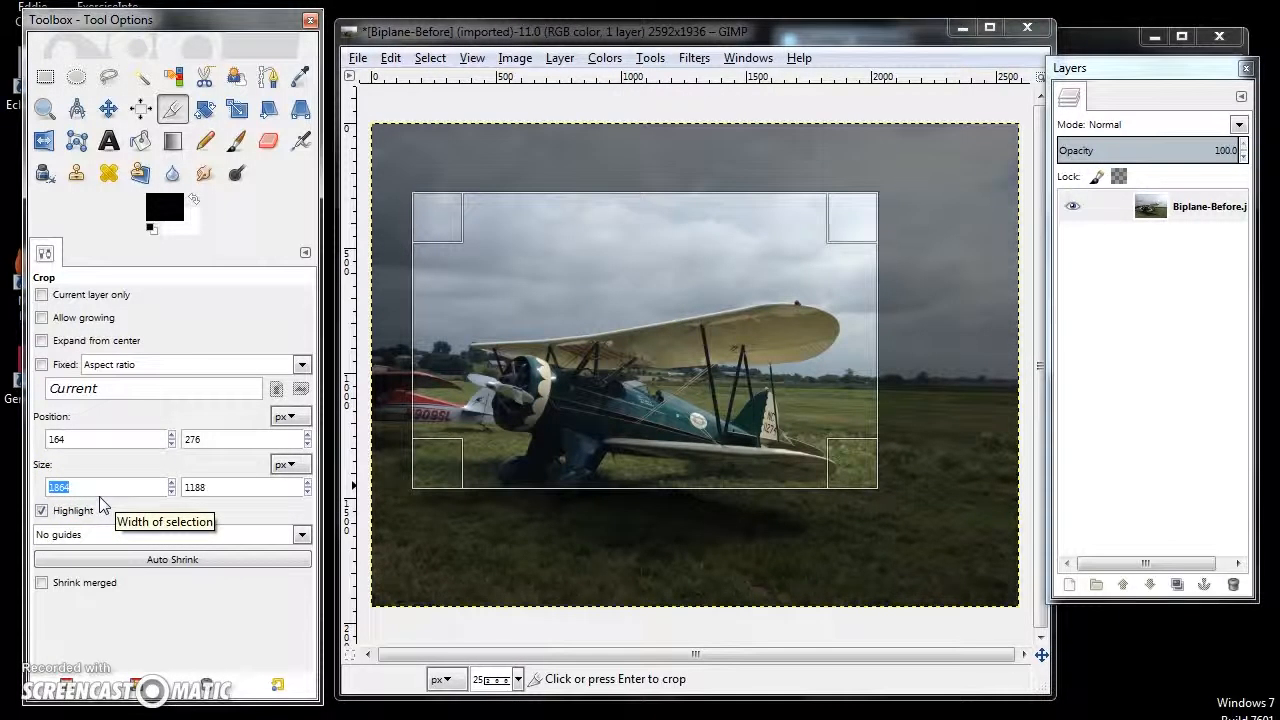
{"action": "type", "text": "1920"}
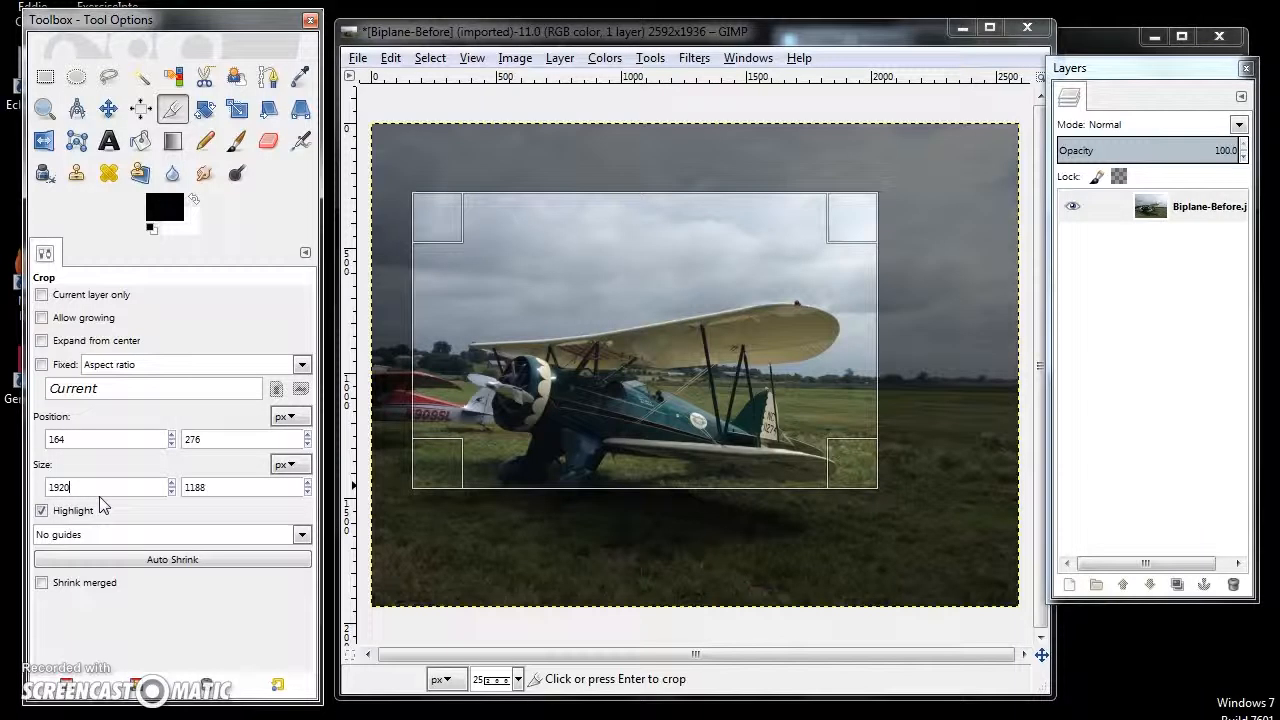
{"action": "key", "text": "Tab"}
{"action": "type", "text": "1"}
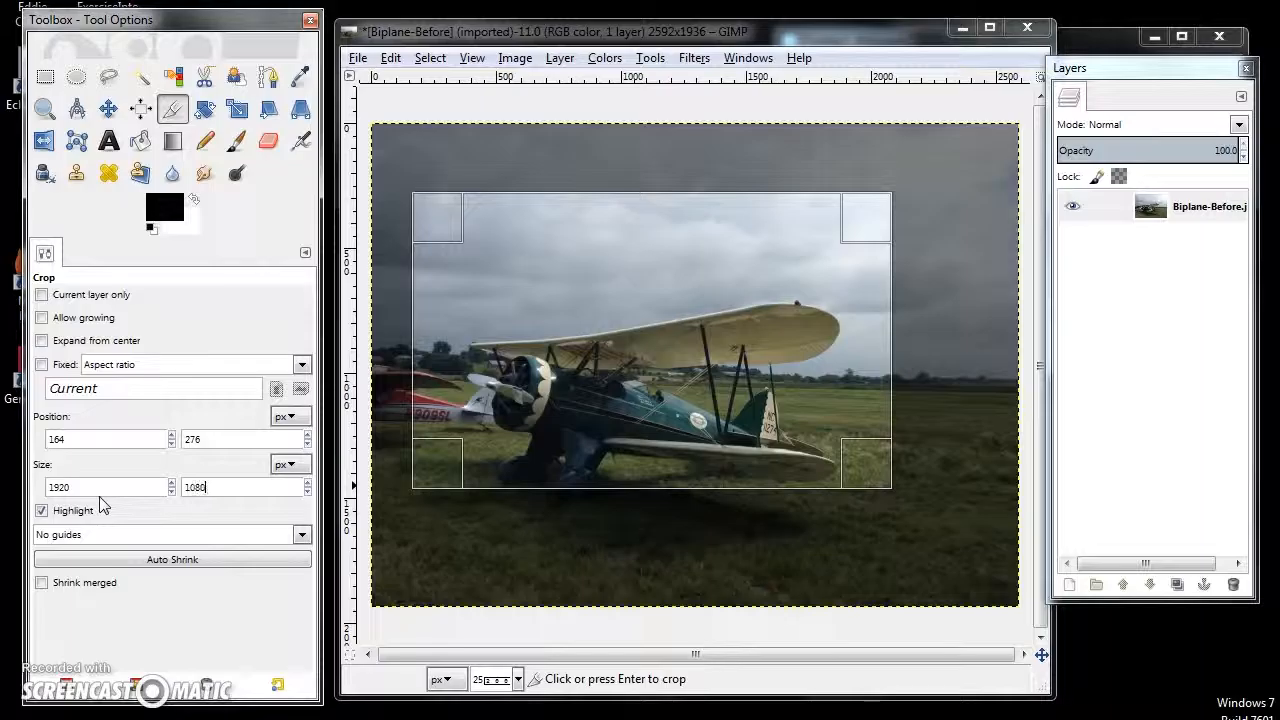
{"action": "key", "text": "Return"}
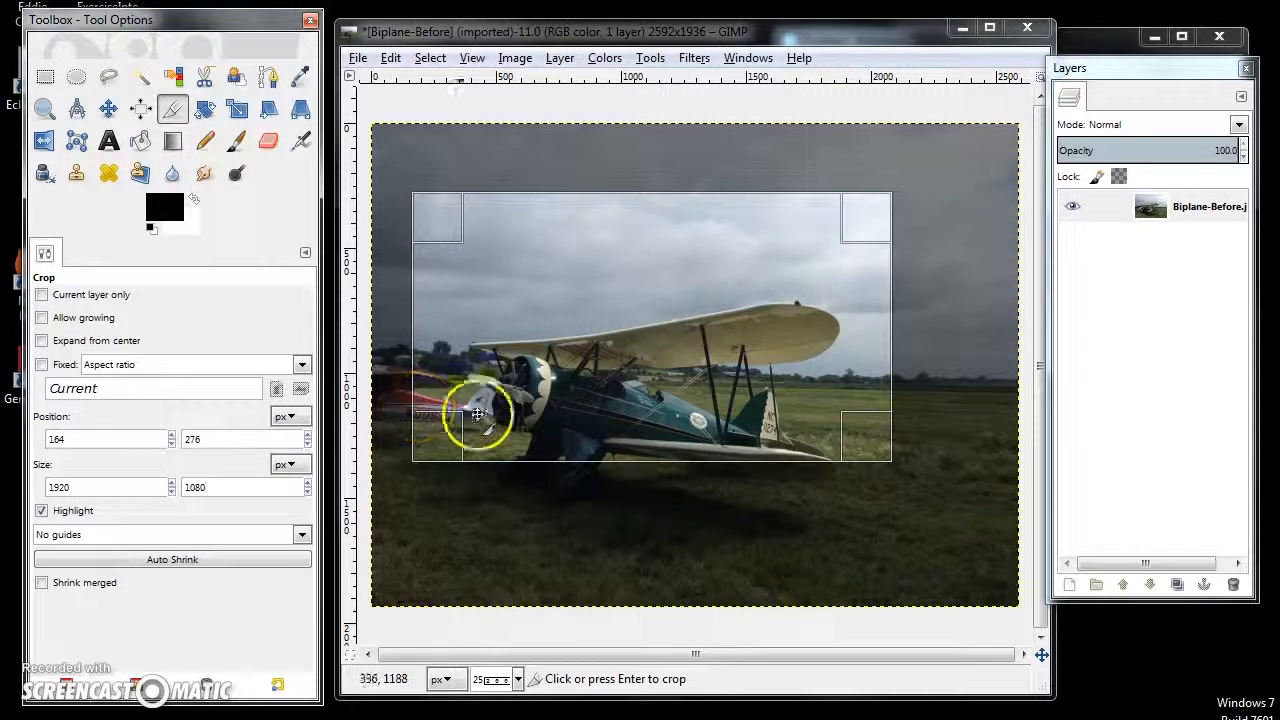
- Fix the crop area's aspect ratio, enlarge it to about 2176 × 1224 px, position it around the whole biplane and apply the crop
{"action": "left_click", "coordinate": [41, 366]}
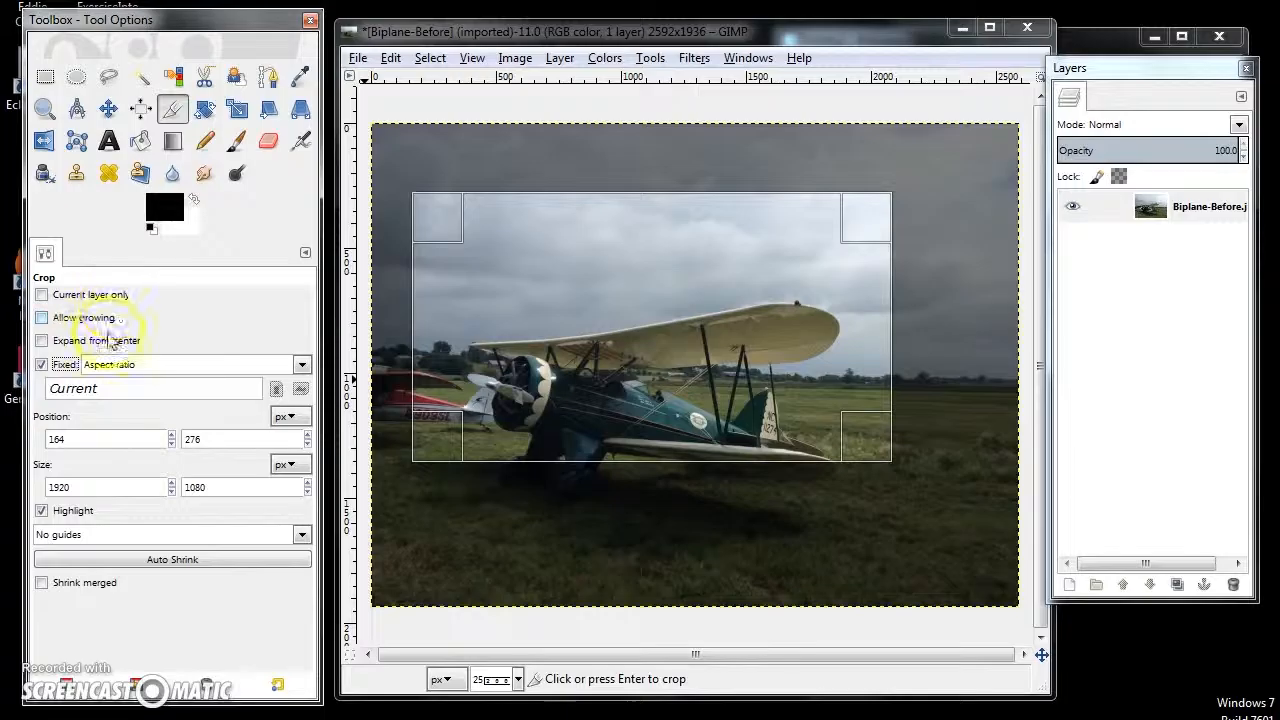
{"action": "left_click_drag", "start_coordinate": [872, 455], "coordinate": [899, 489]}
{"action": "left_click_drag", "start_coordinate": [820, 374], "coordinate": [787, 403]}
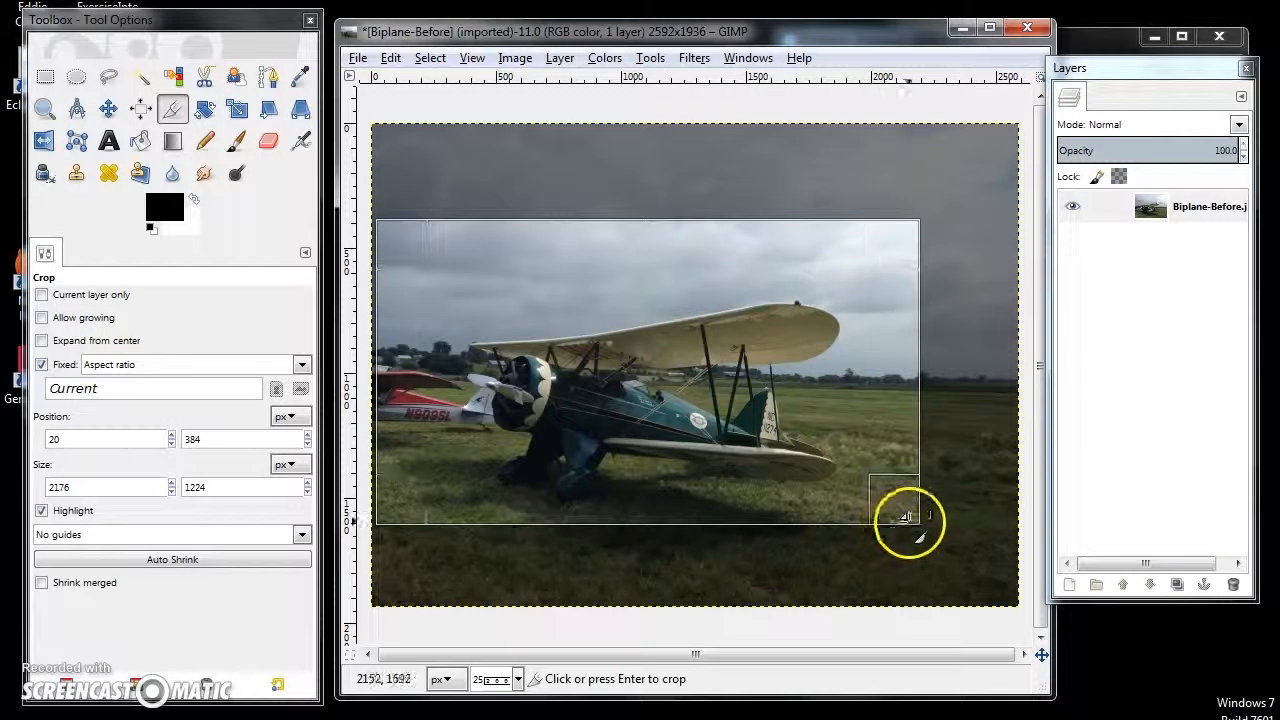
{"action": "left_click_drag", "start_coordinate": [777, 455], "coordinate": [775, 451]}
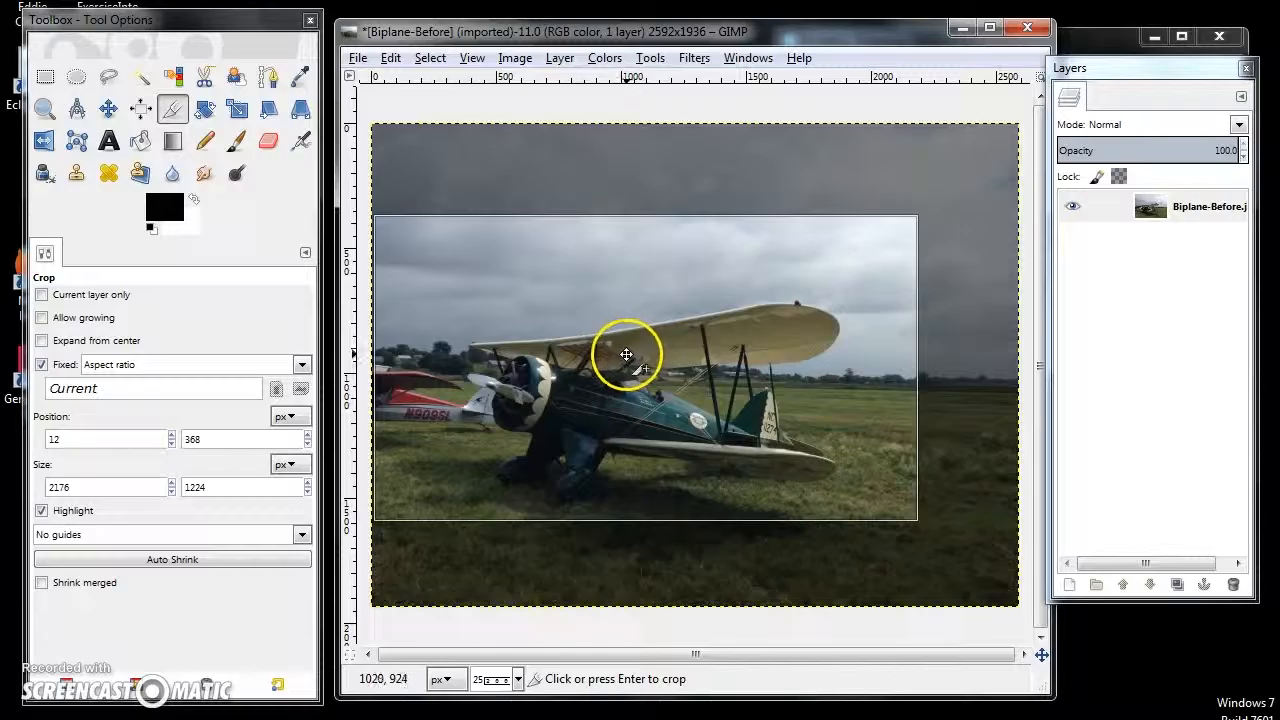
{"action": "left_click", "coordinate": [632, 377]}
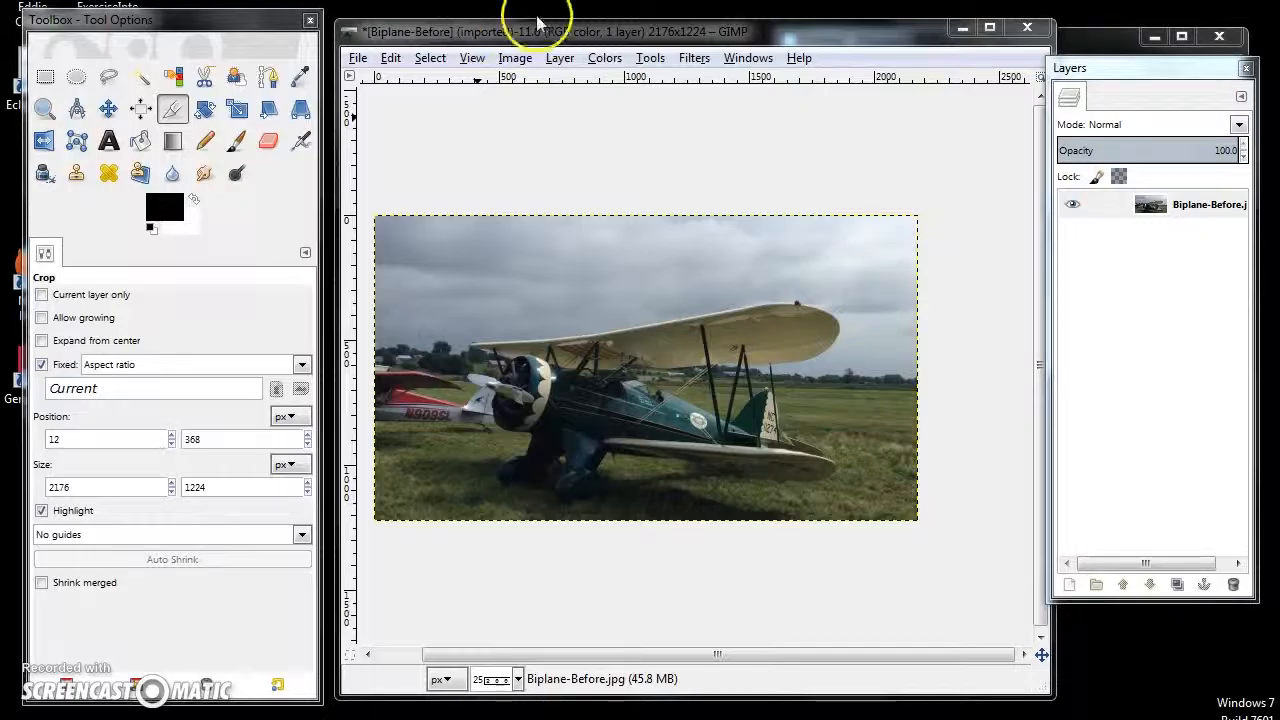
- Scale the image to 1920 × 1080 px with width and height linked and cubic interpolation
{"action": "left_click", "coordinate": [510, 60]}
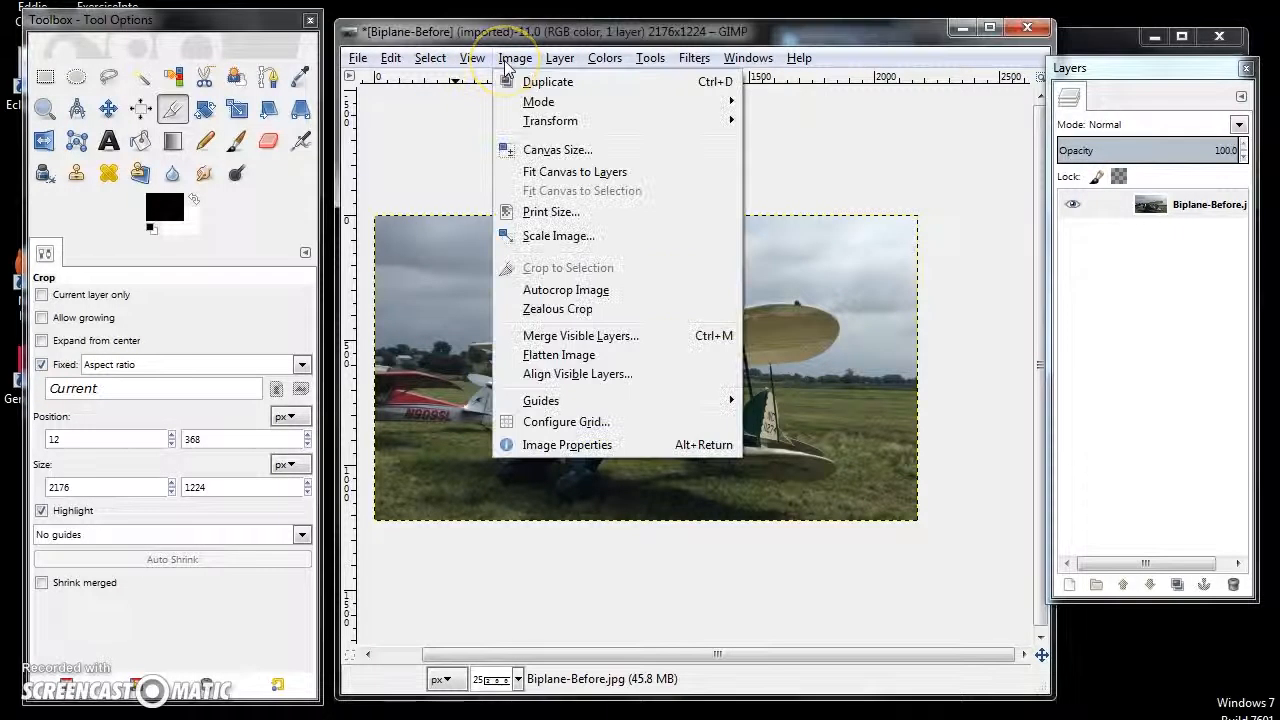
{"action": "left_click", "coordinate": [585, 237]}
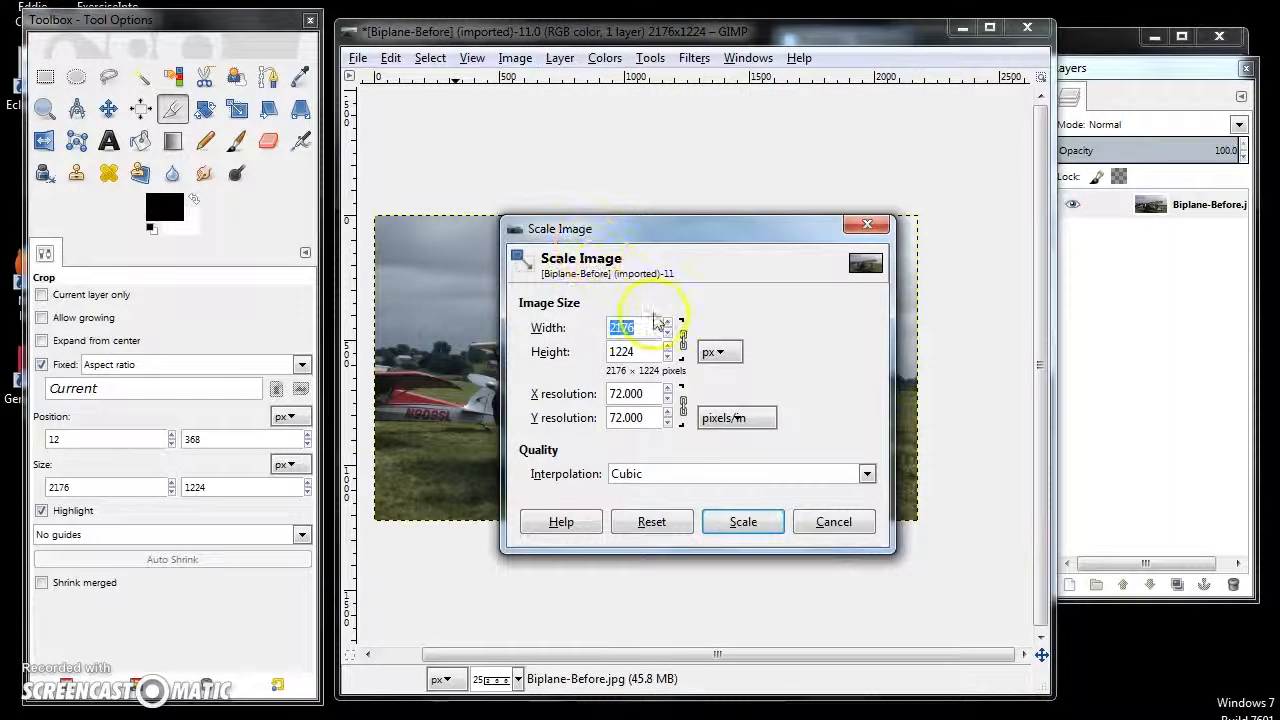
{"action": "left_click", "coordinate": [728, 353]}
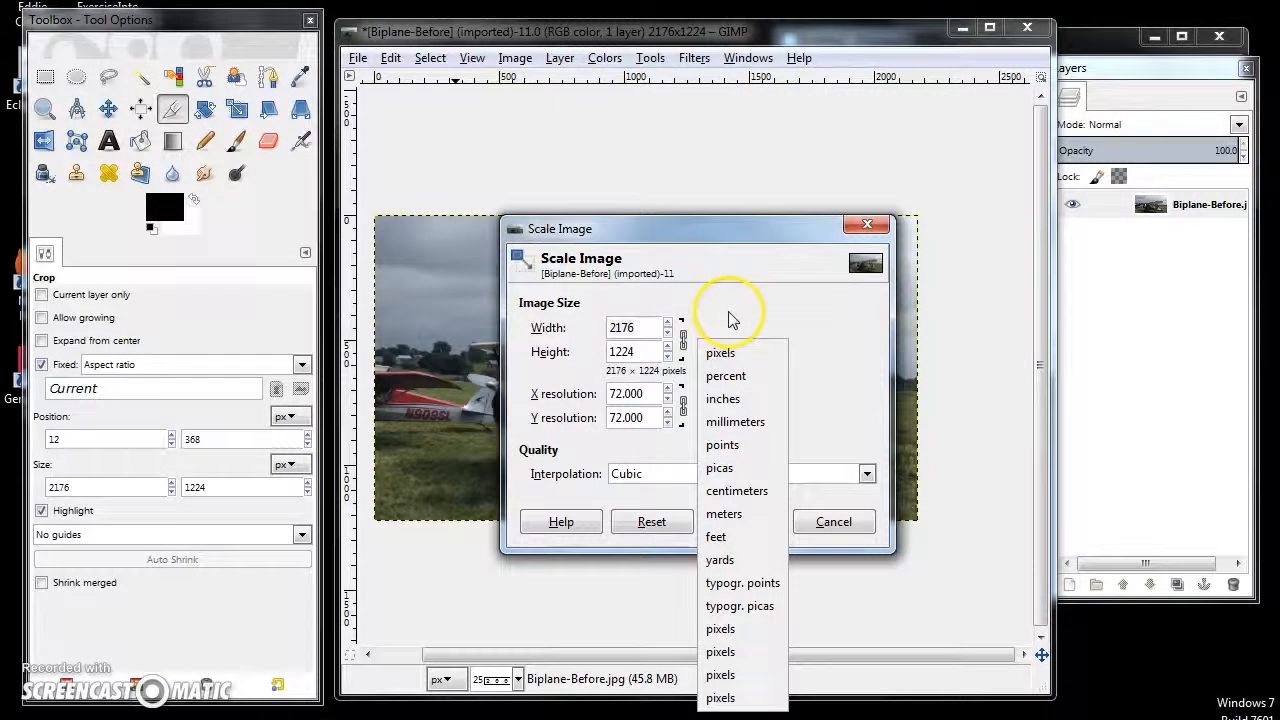
{"action": "left_click", "coordinate": [729, 318]}
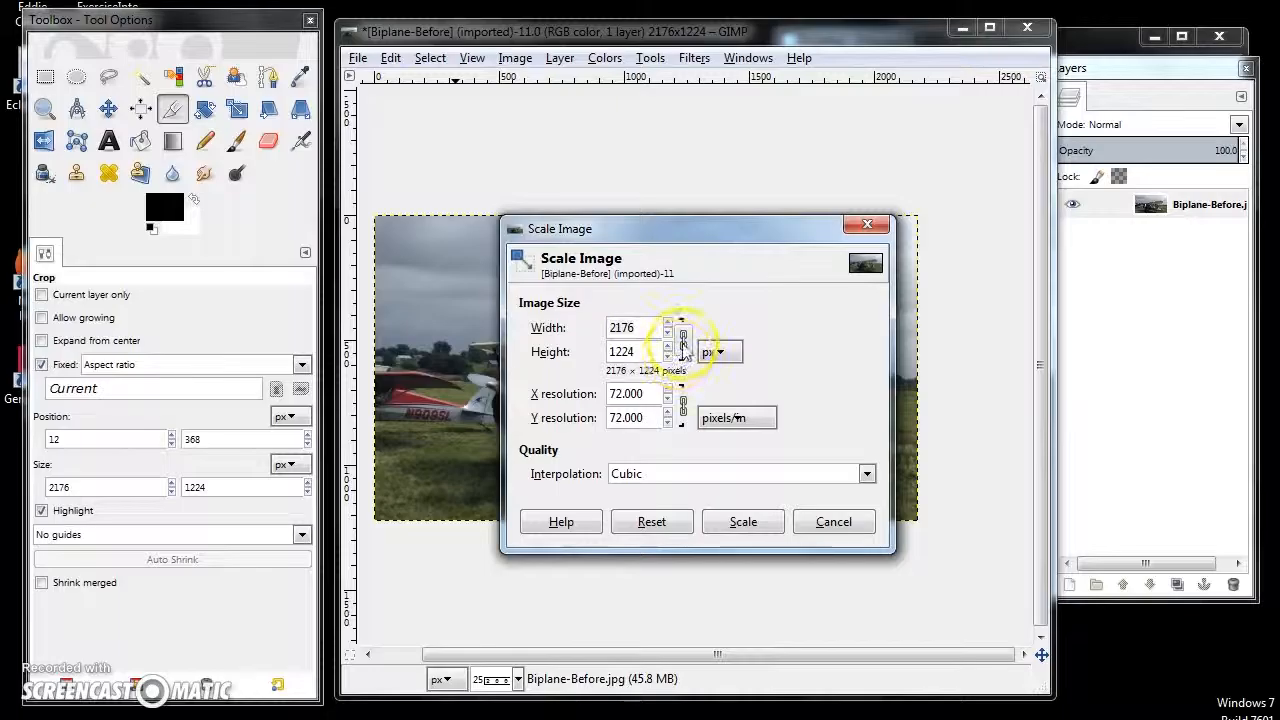
{"action": "left_click", "coordinate": [684, 347]}
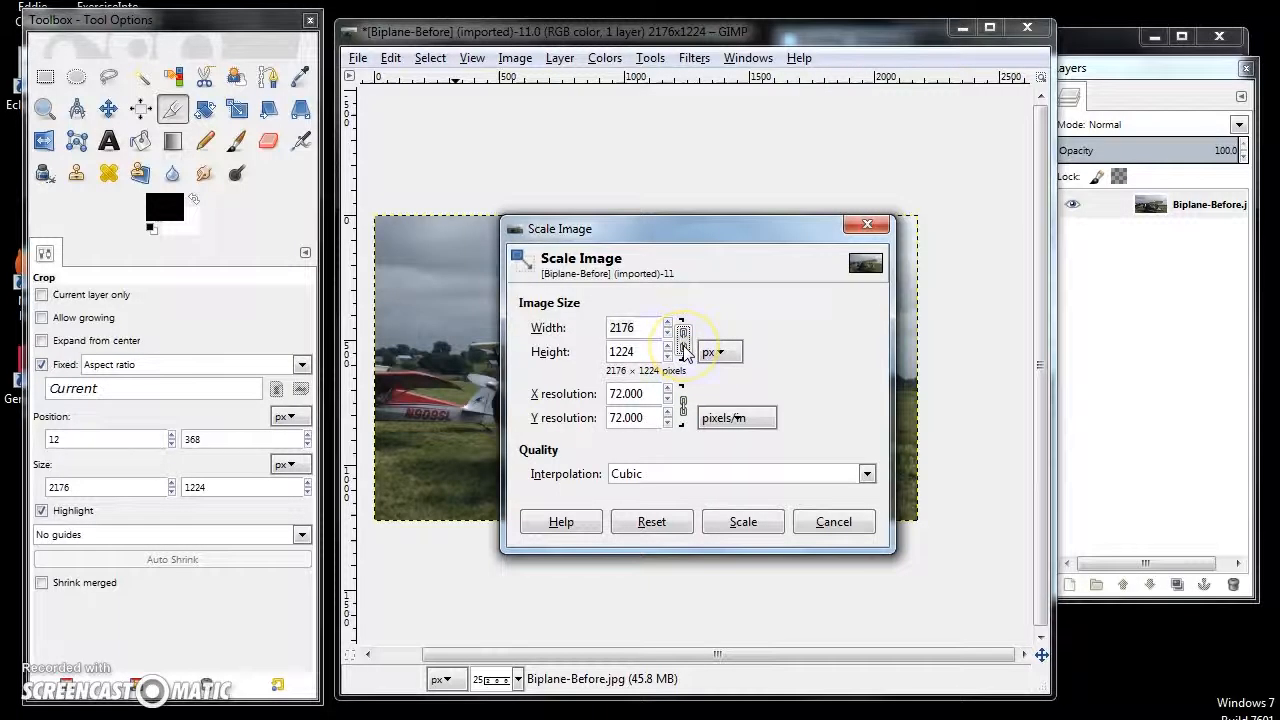
{"action": "left_click", "coordinate": [684, 347]}
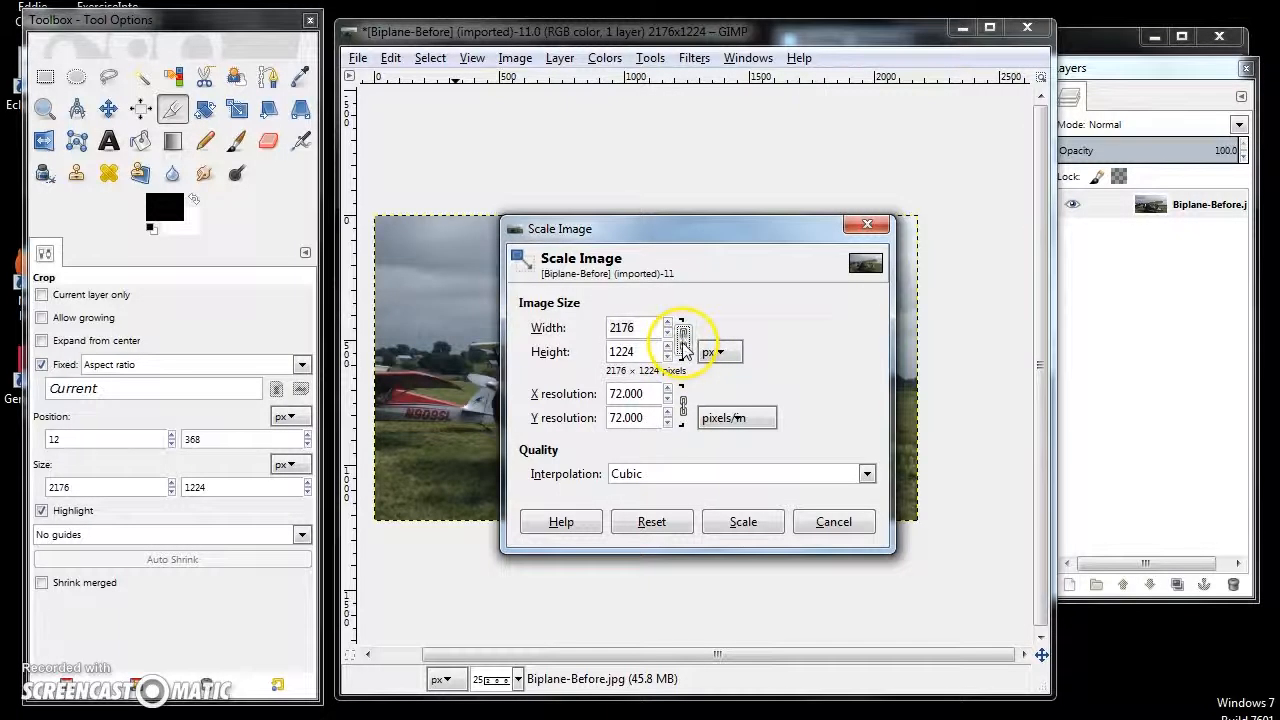
{"action": "left_click", "coordinate": [685, 347]}
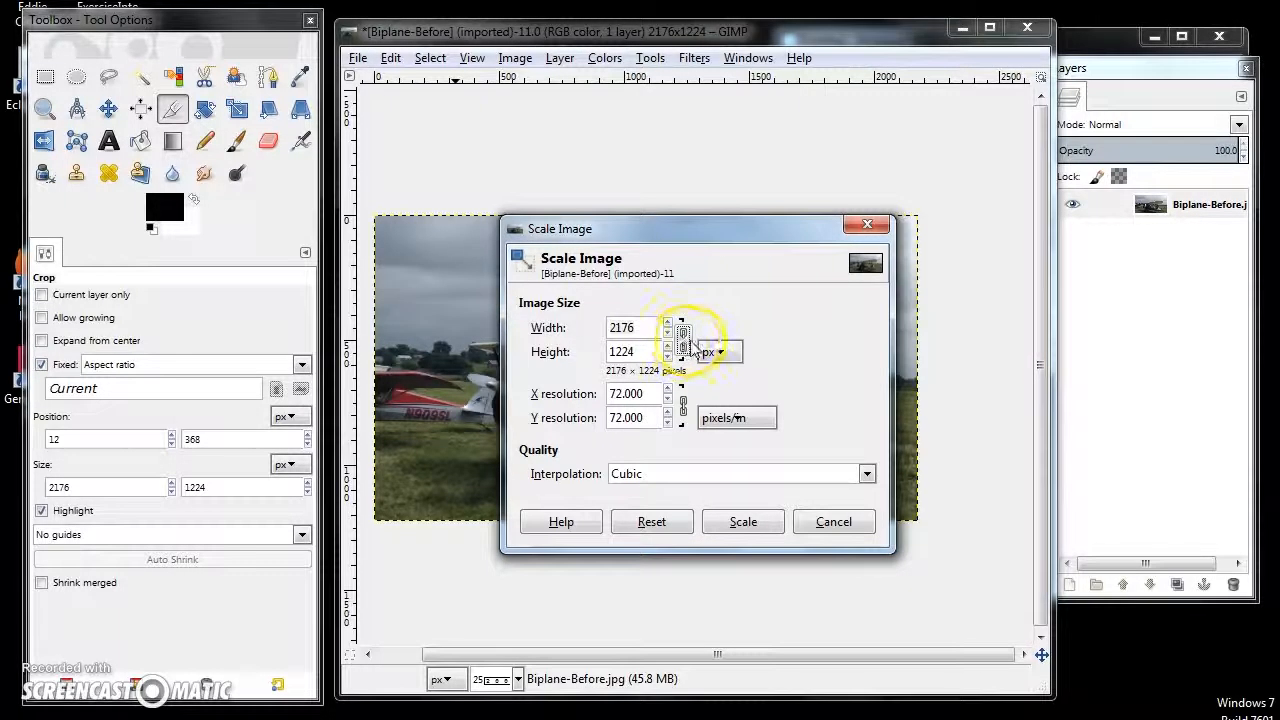
{"action": "double_click", "coordinate": [650, 329]}
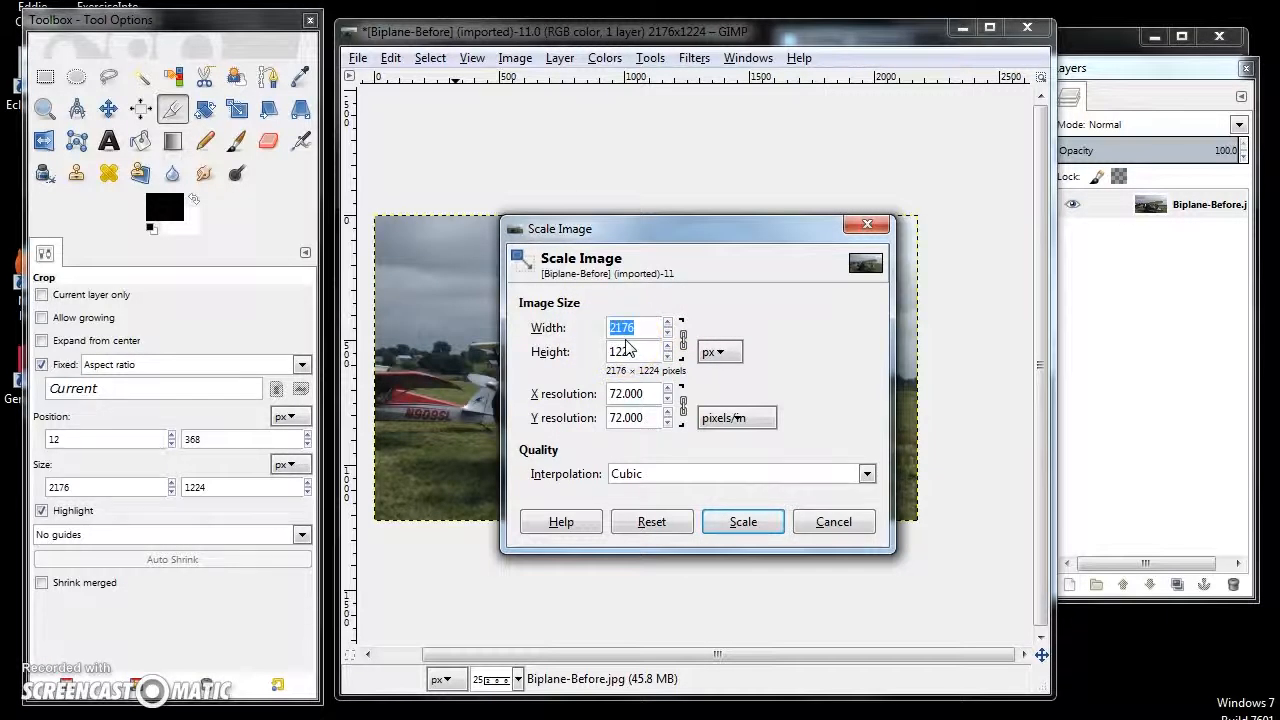
{"action": "type", "text": "1920"}
{"action": "key", "text": "Return"}
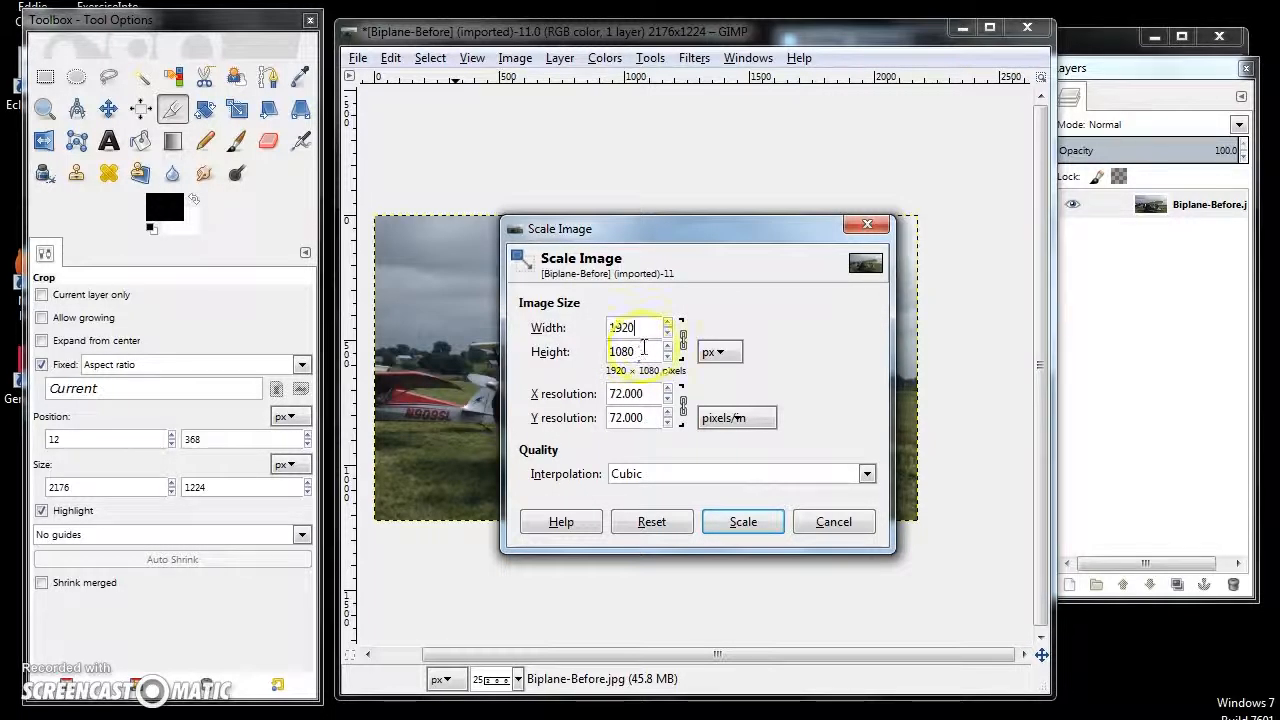
{"action": "left_click", "coordinate": [644, 350]}
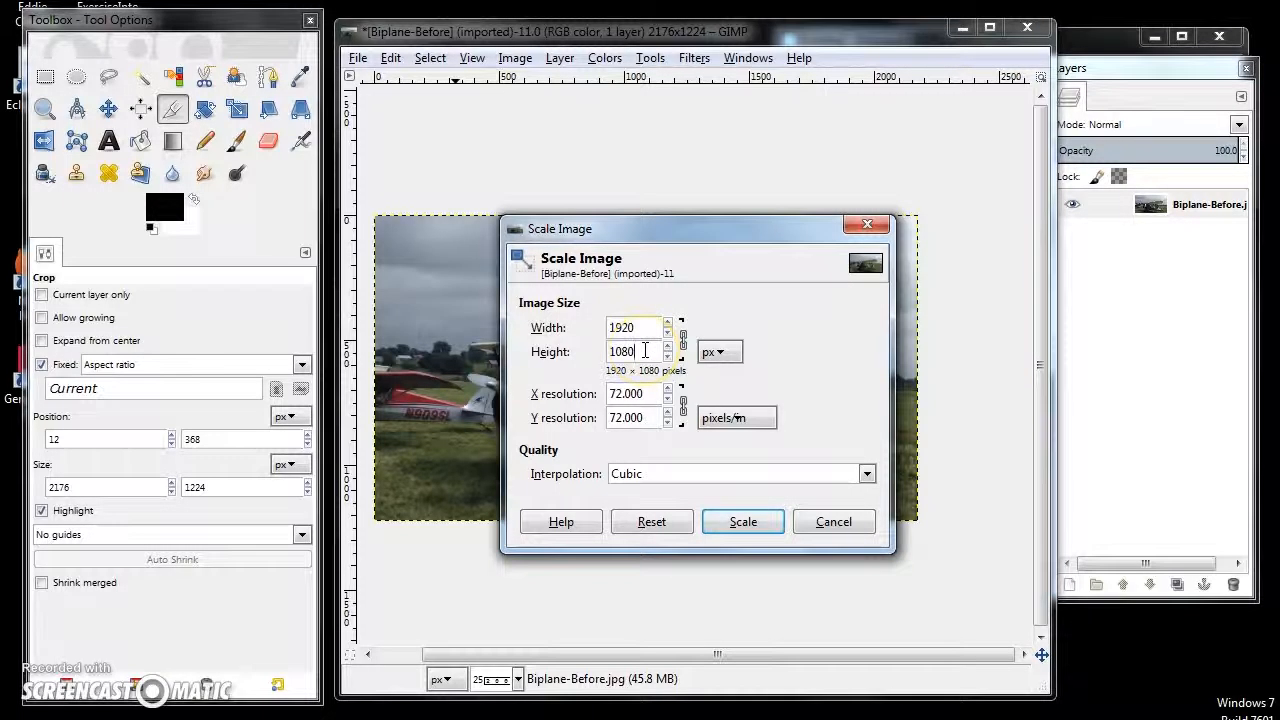
{"action": "left_click", "coordinate": [740, 522]}
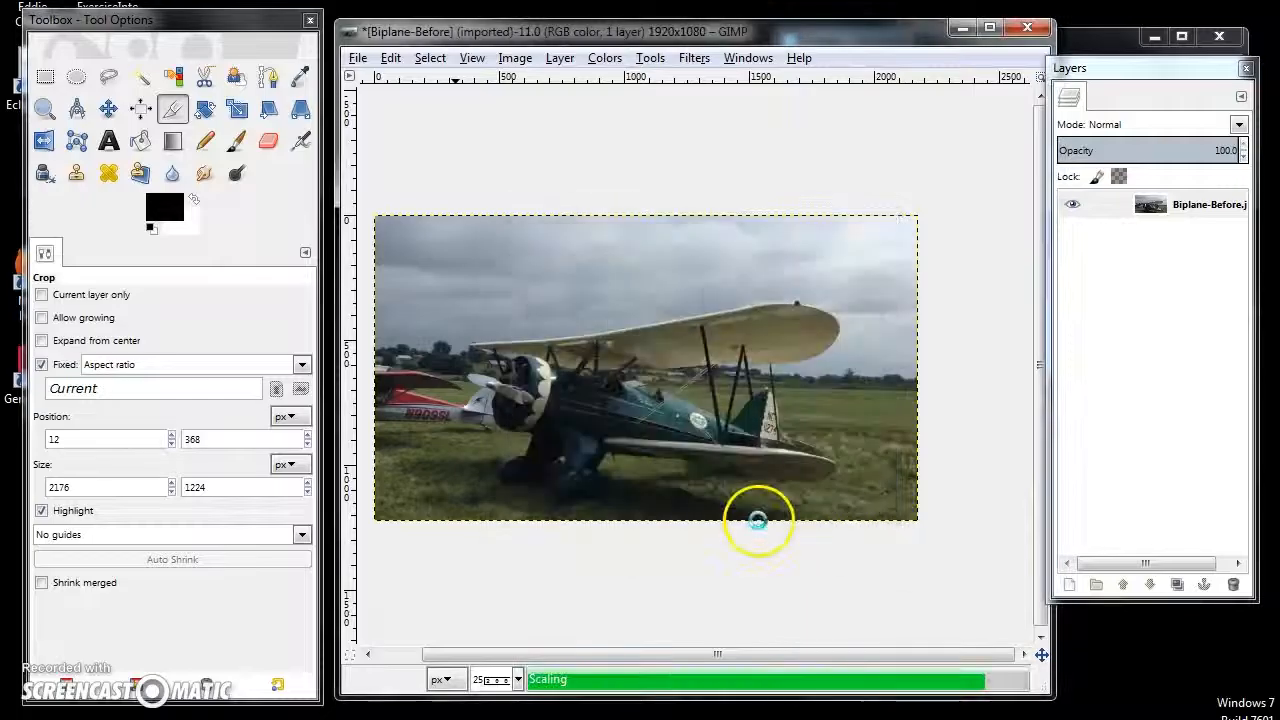
- Inspect the scaled biplane photo at 100% zoom, including the area around the nose and landing gear
{"action": "left_click", "coordinate": [518, 680]}
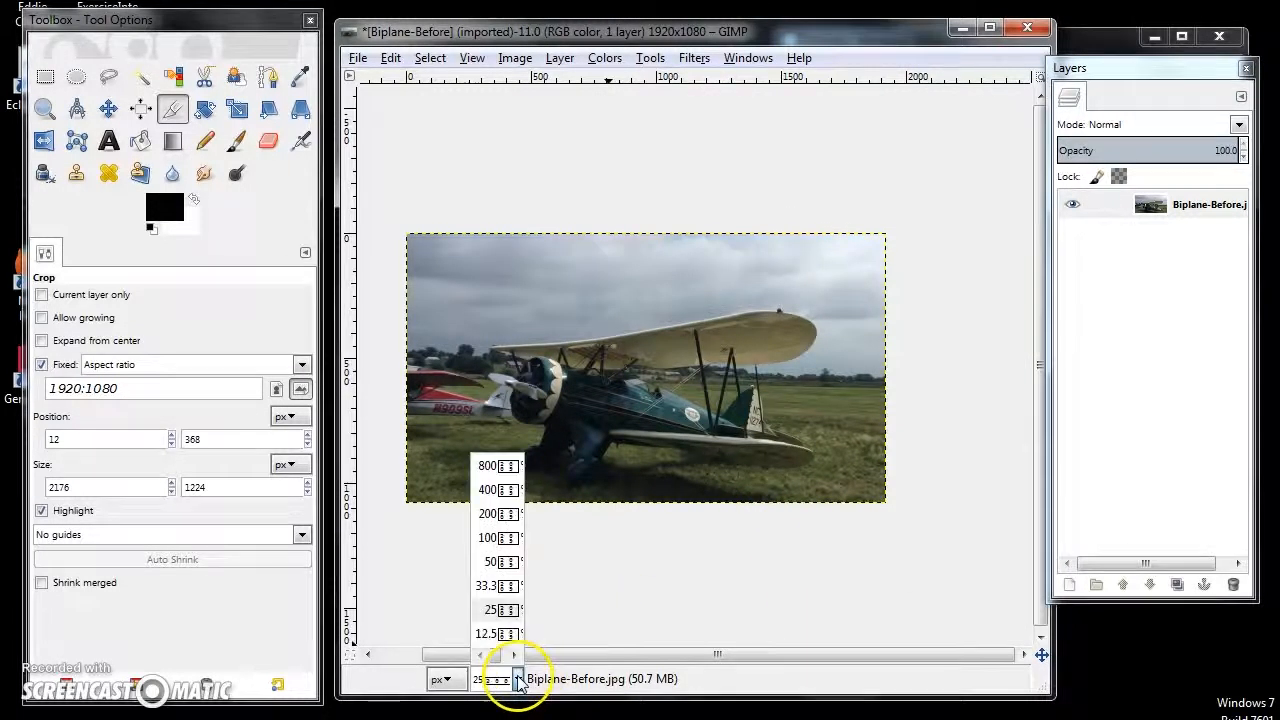
{"action": "left_click", "coordinate": [488, 537]}
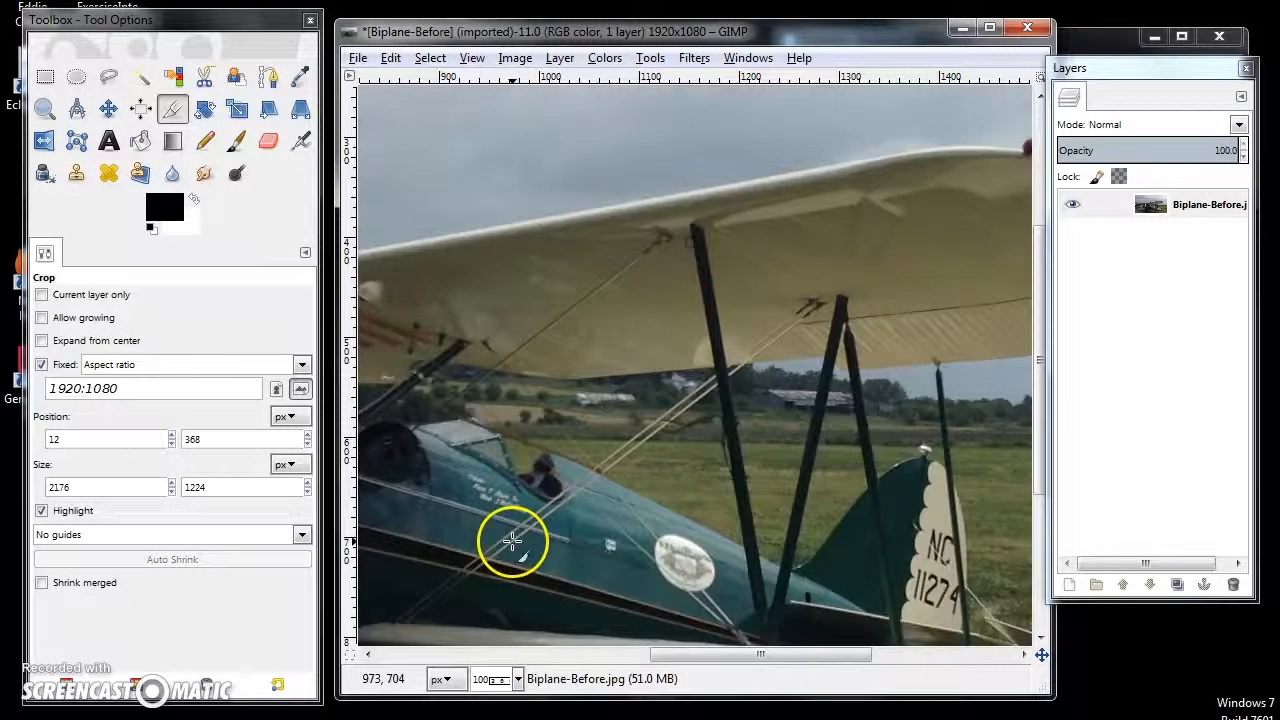
{"action": "left_click_drag", "start_coordinate": [1034, 471], "coordinate": [1034, 623]}
{"action": "left_click_drag", "start_coordinate": [806, 660], "coordinate": [640, 652]}
- Undo the image scaling and set the view back to 25%
{"action": "left_click", "coordinate": [400, 58]}
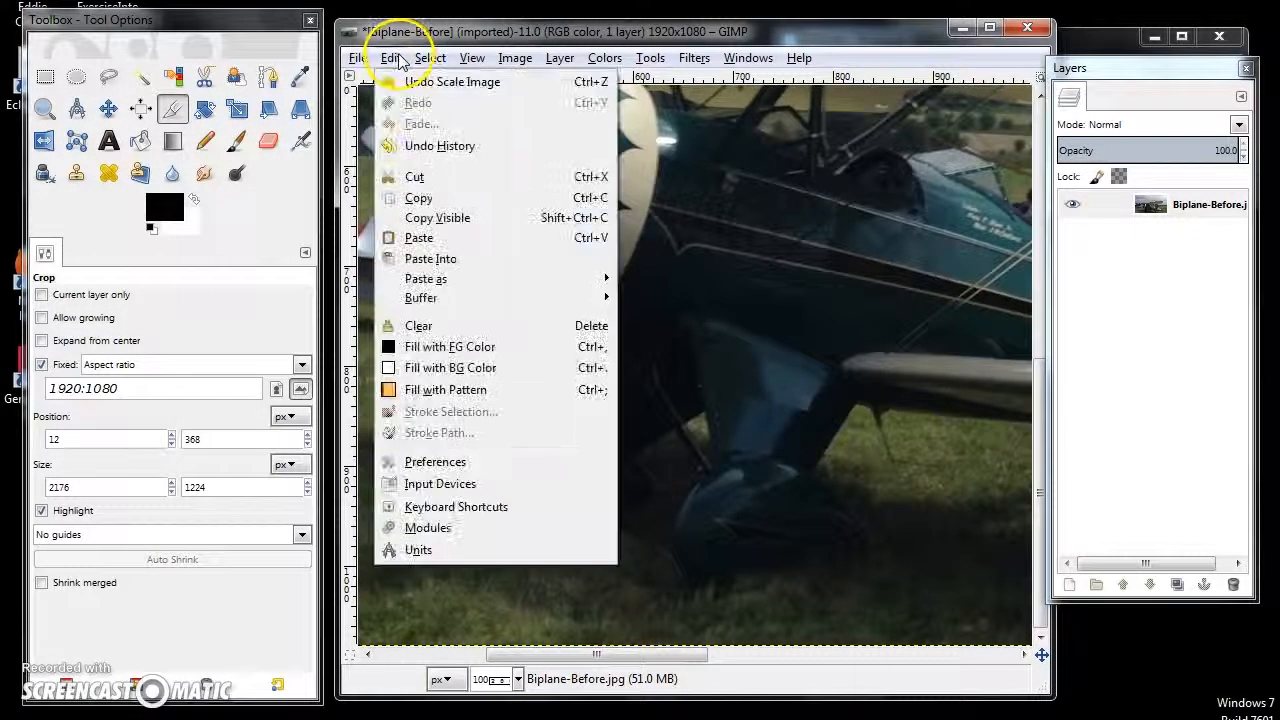
{"action": "left_click", "coordinate": [392, 81]}
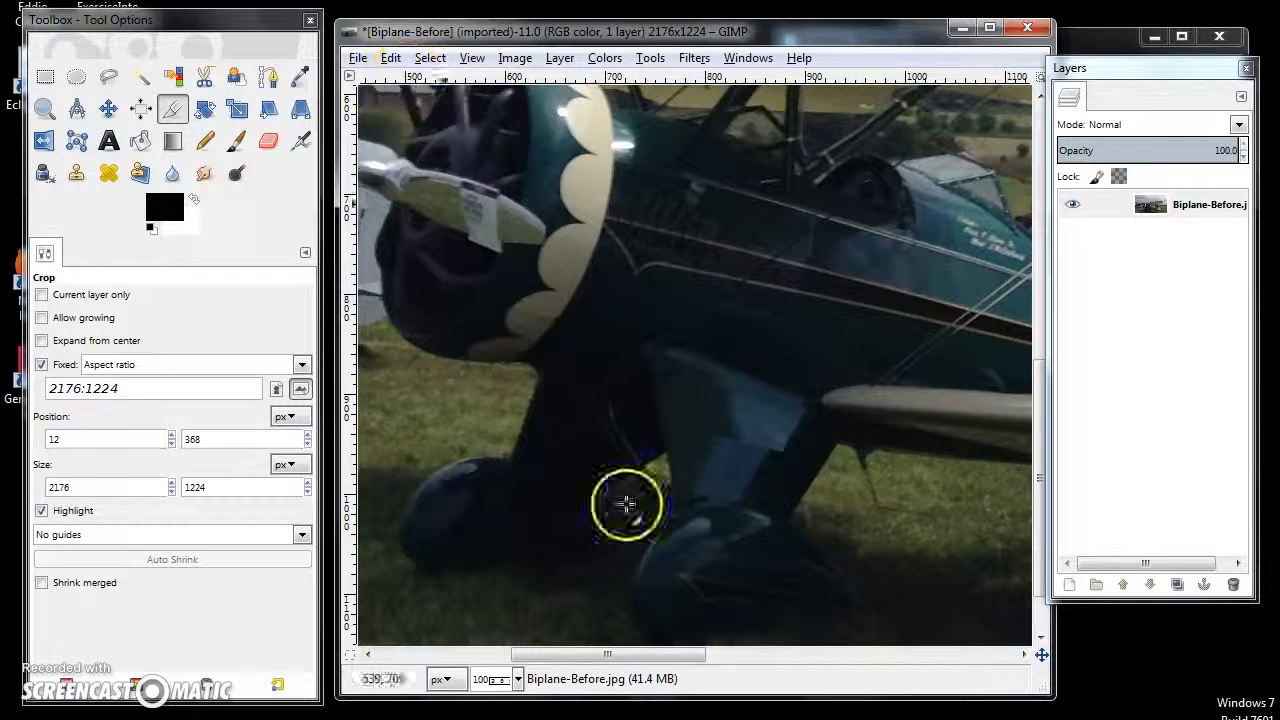
{"action": "left_click", "coordinate": [517, 679]}
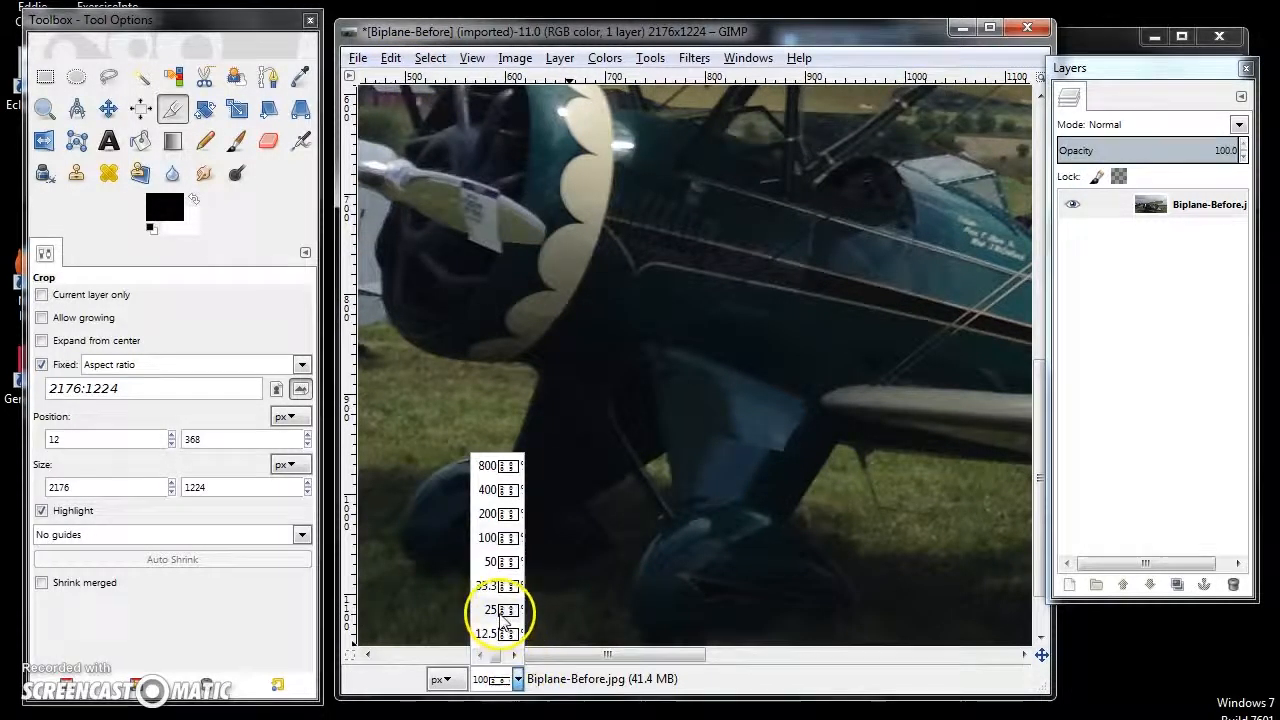
{"action": "left_click", "coordinate": [496, 611]}
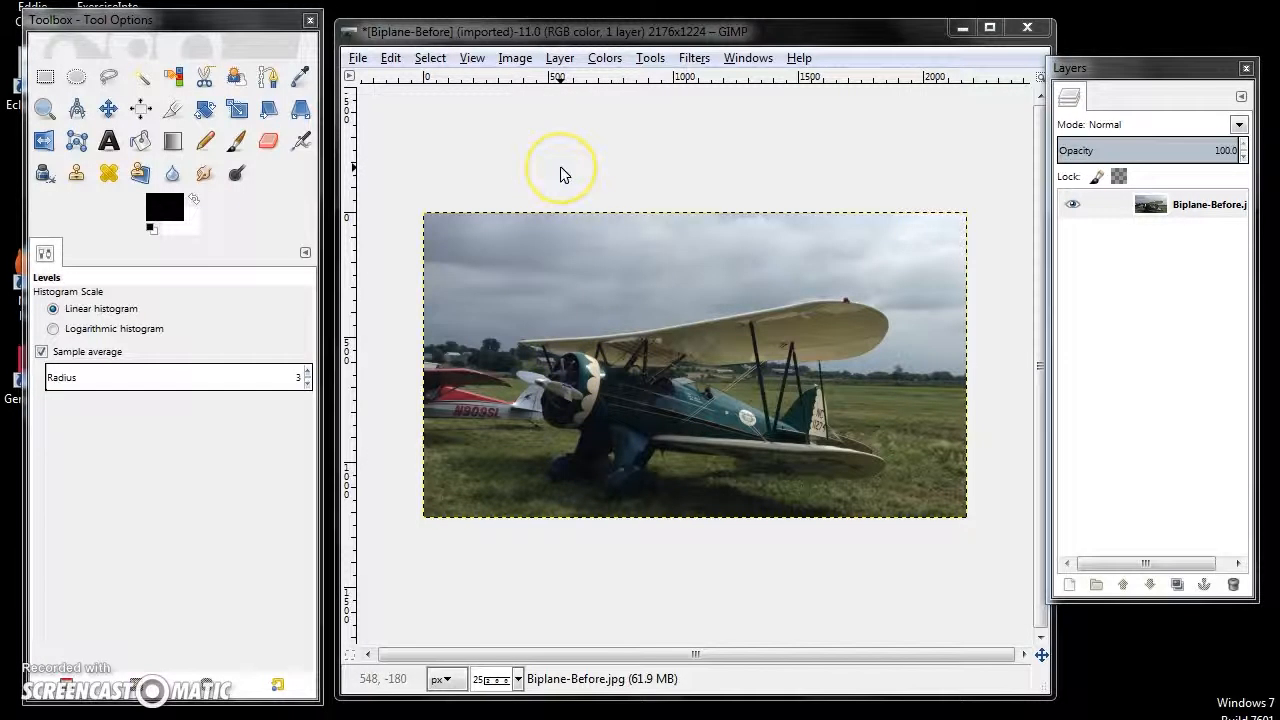
- Brighten the photo with Levels on the Value channel, setting the input black point to 9 and gamma to 2.14
{"action": "left_click", "coordinate": [605, 58]}
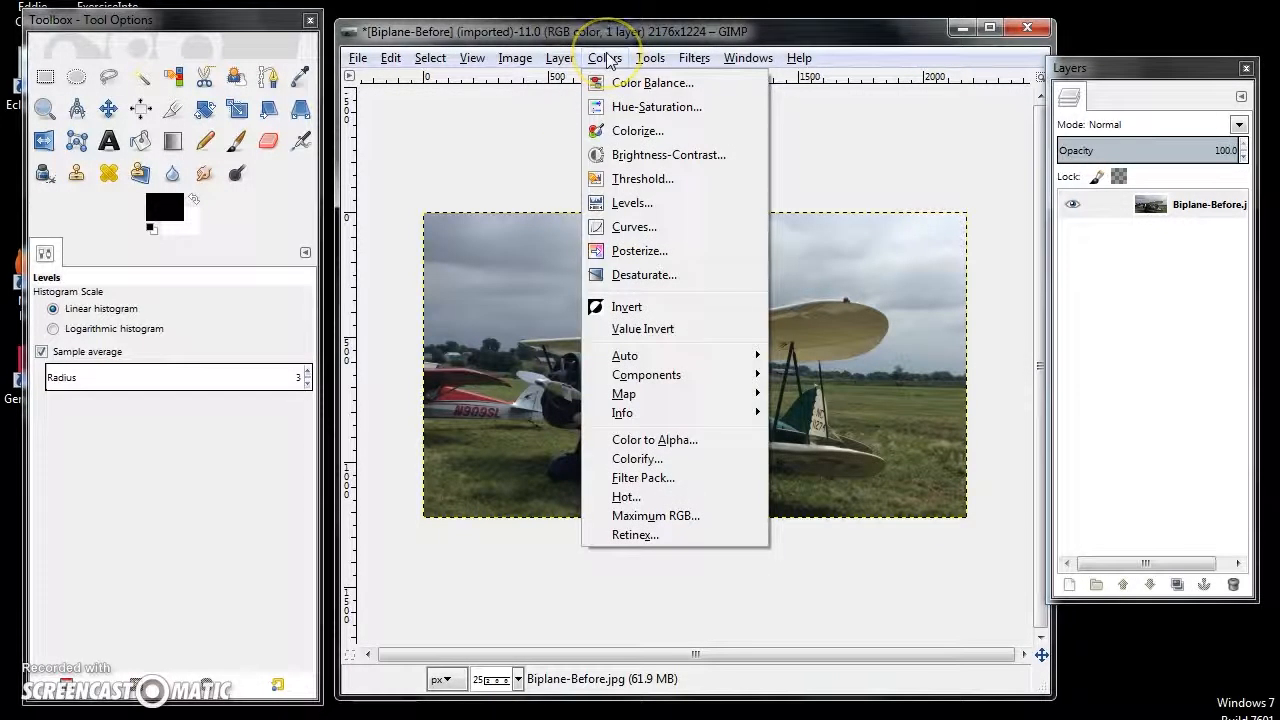
{"action": "left_click", "coordinate": [630, 203]}
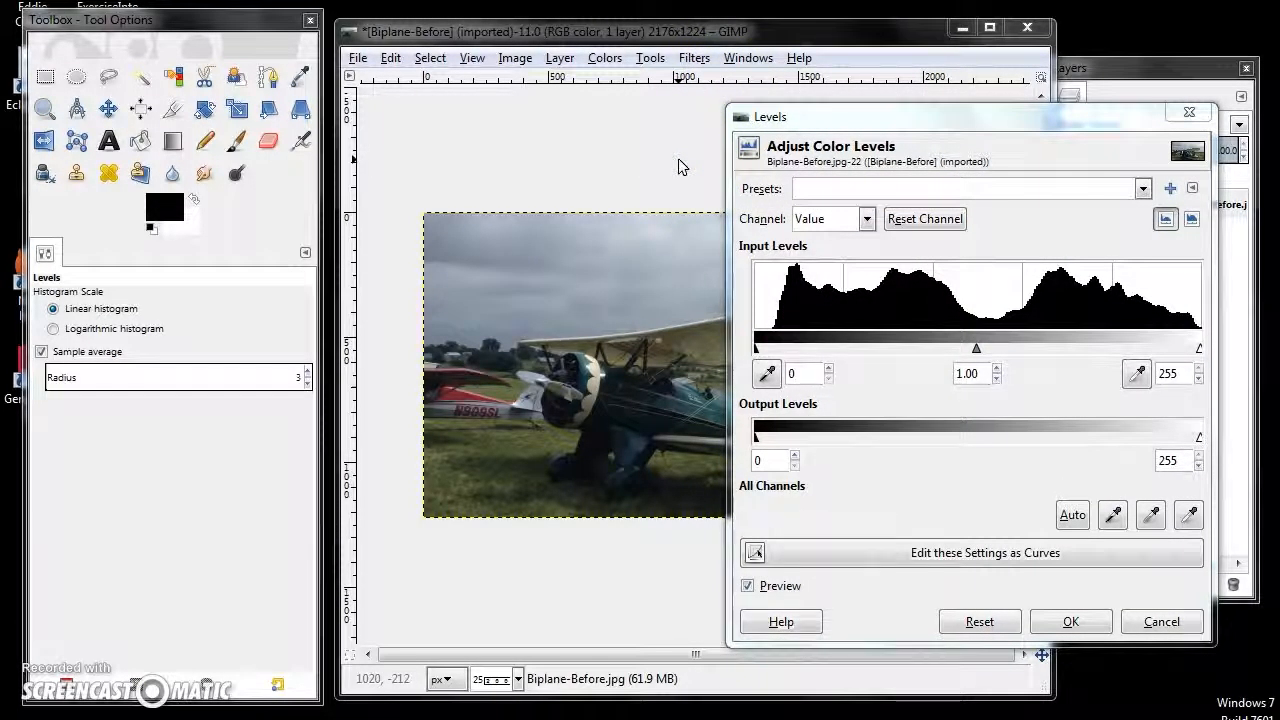
{"action": "left_click_drag", "start_coordinate": [757, 345], "coordinate": [770, 350]}
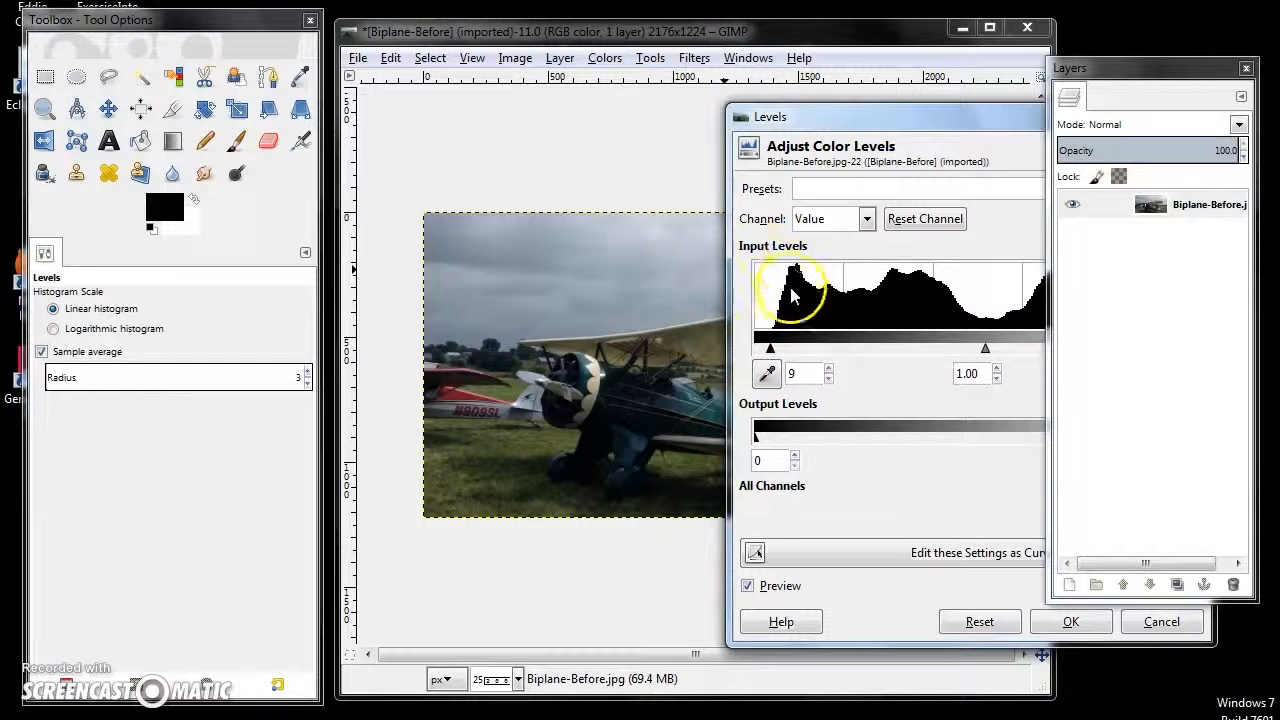
{"action": "left_click_drag", "start_coordinate": [958, 128], "coordinate": [880, 126]}
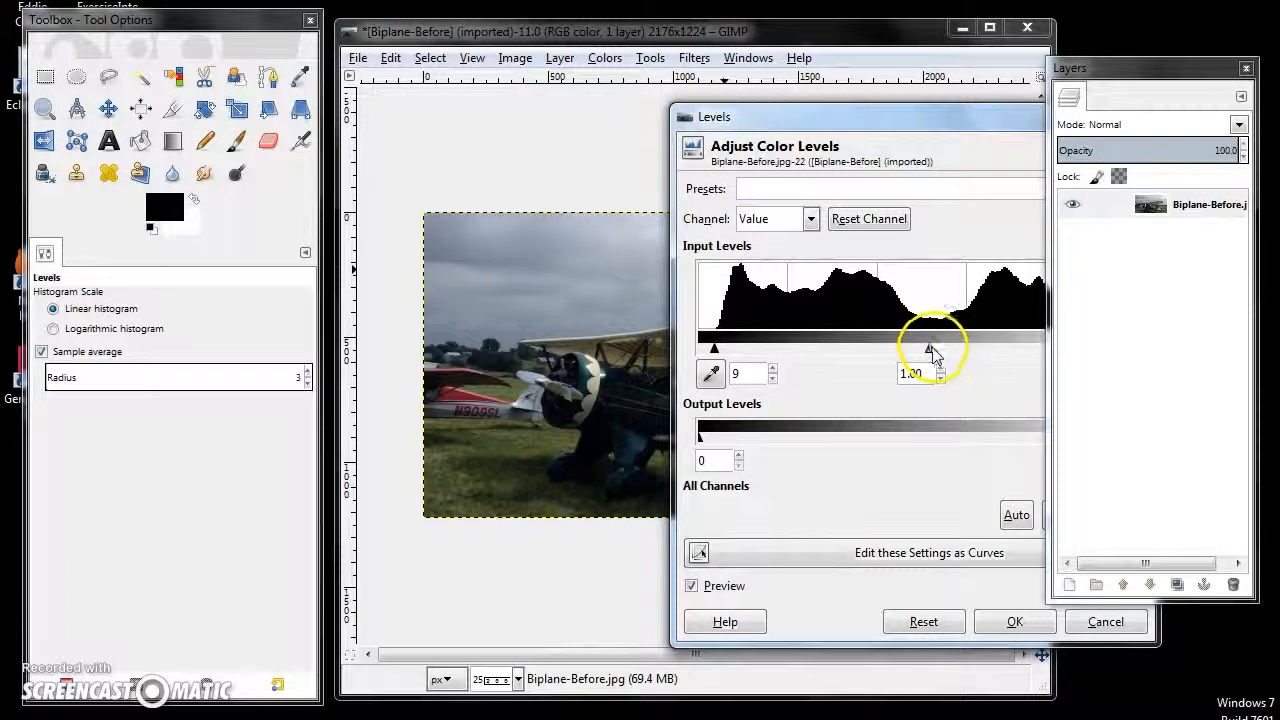
{"action": "left_click_drag", "start_coordinate": [929, 350], "coordinate": [858, 352]}
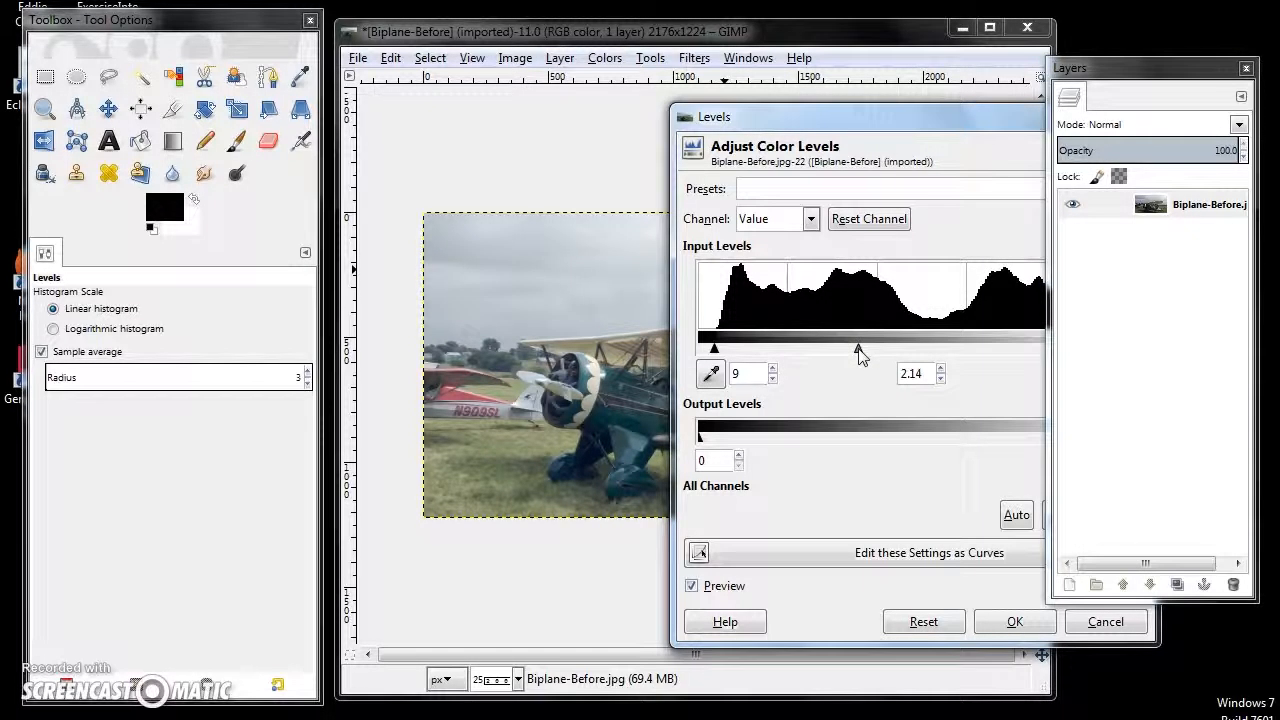
{"action": "left_click_drag", "start_coordinate": [871, 116], "coordinate": [711, 115]}
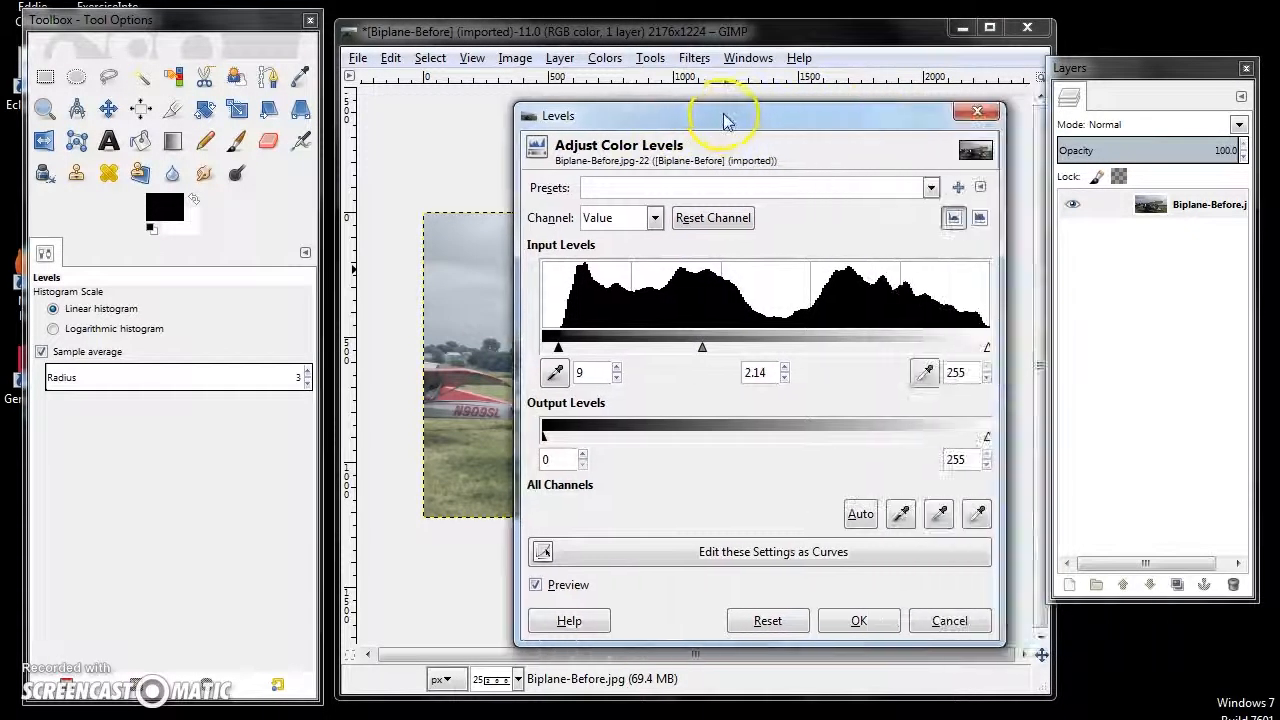
{"action": "left_click", "coordinate": [853, 620]}
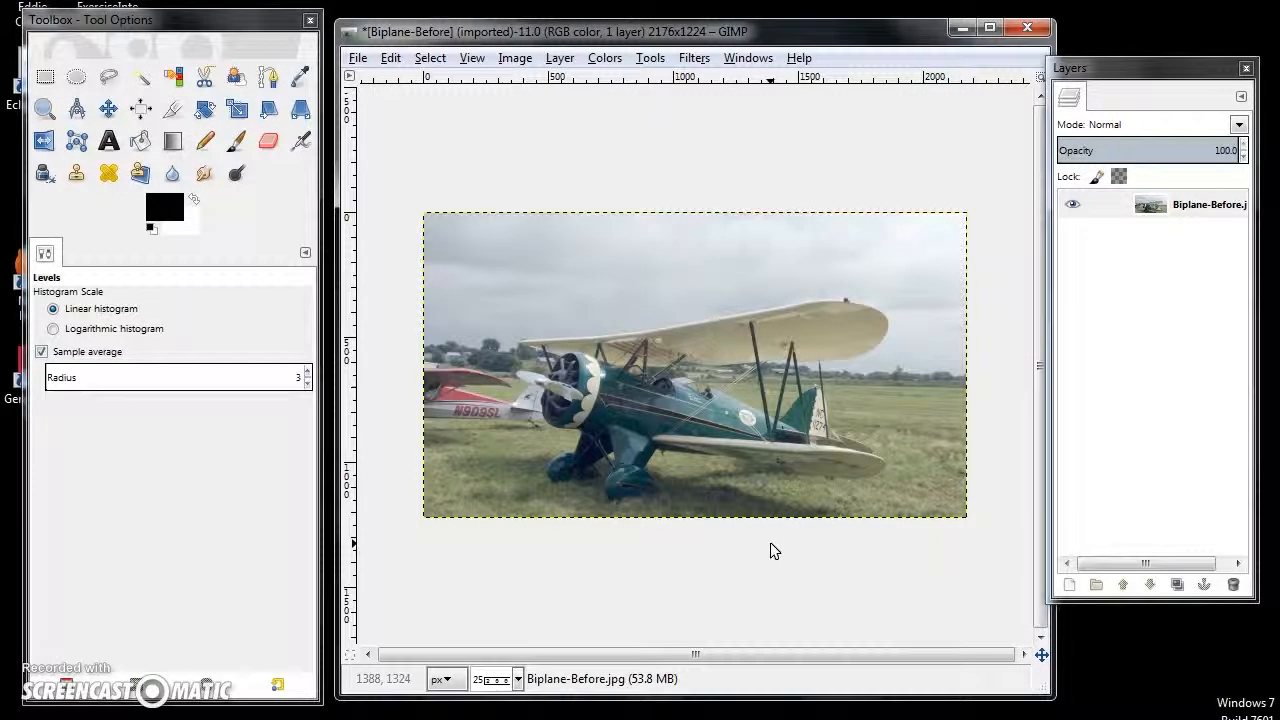
- Compare the photo before and after the levels change by undoing and redoing it, keeping the adjustment
{"action": "key", "text": "ctrl+z"}
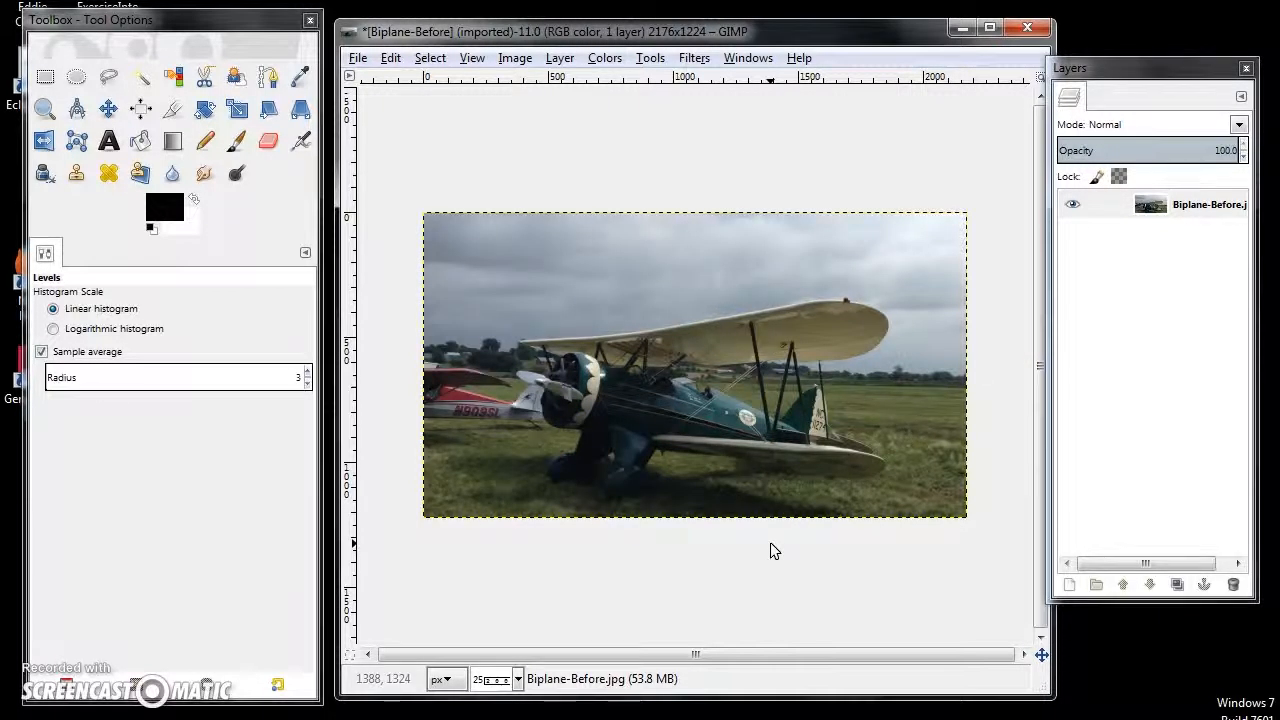
{"action": "key", "text": "ctrl+y"}
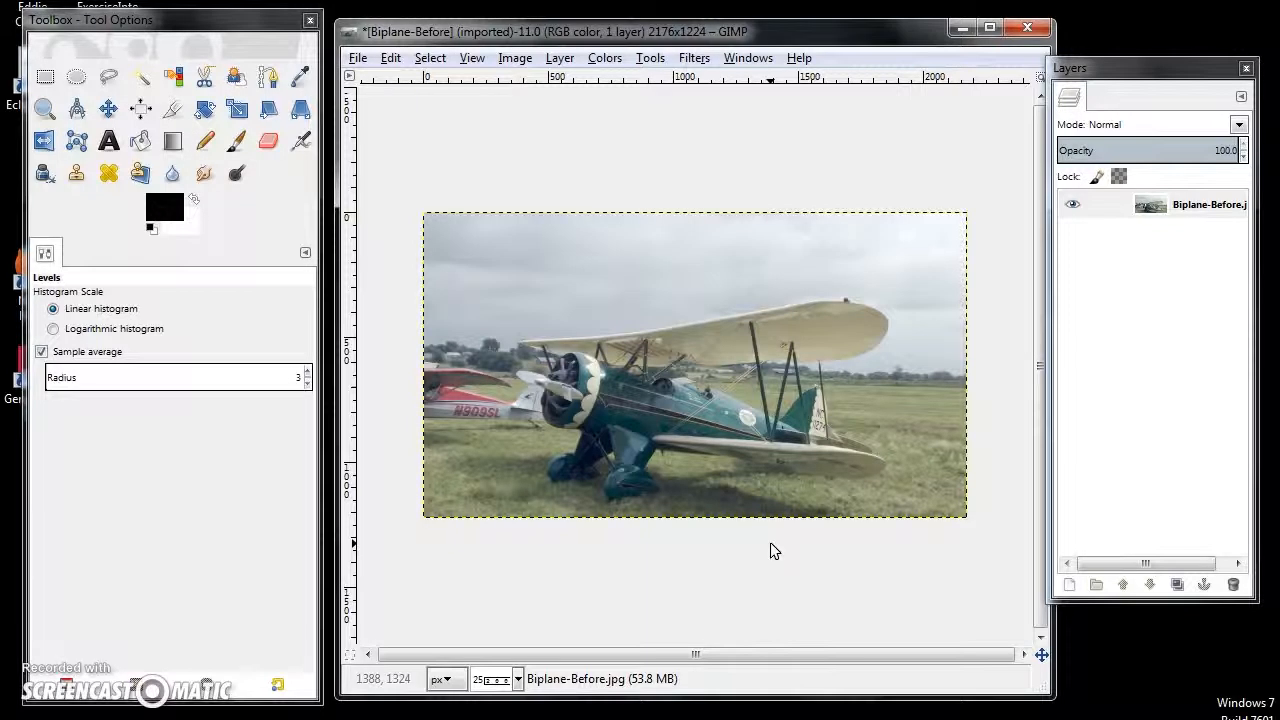
{"action": "key", "text": "ctrl+z"}
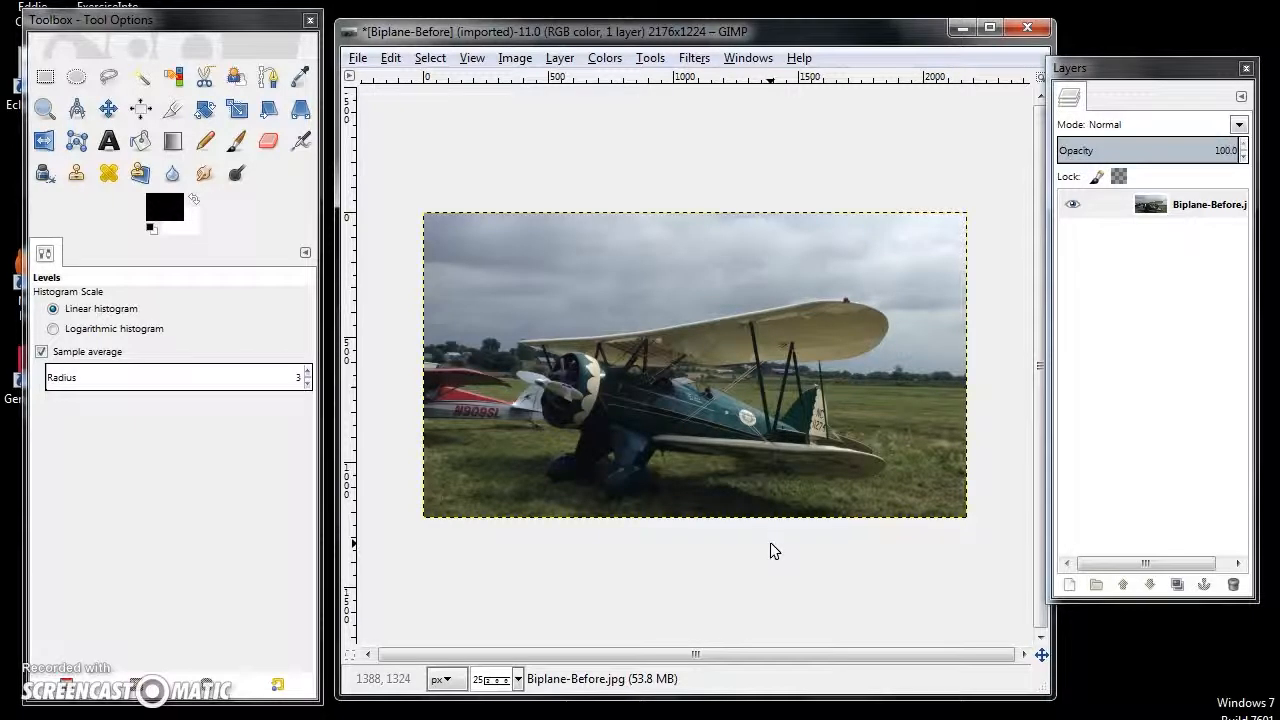
{"action": "key", "text": "ctrl+y"}
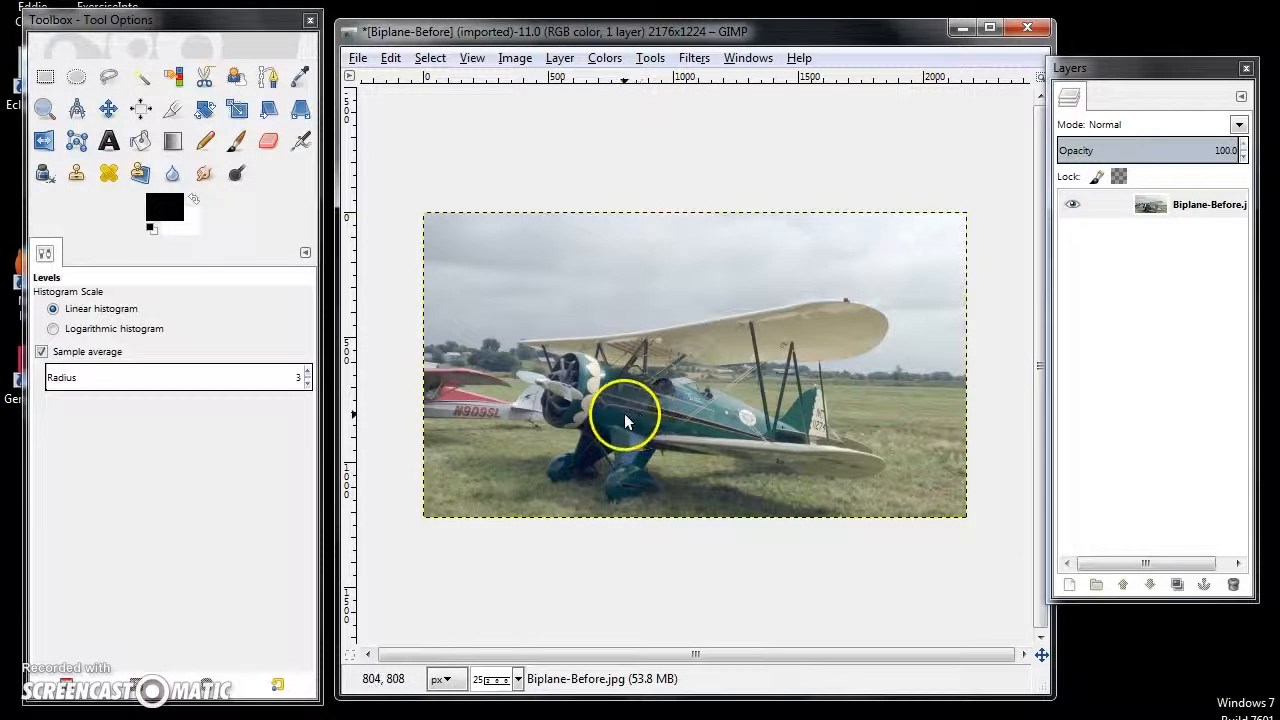
- Try out the Brightness-Contrast adjustment on the photo and cancel it
{"action": "left_click", "coordinate": [603, 58]}
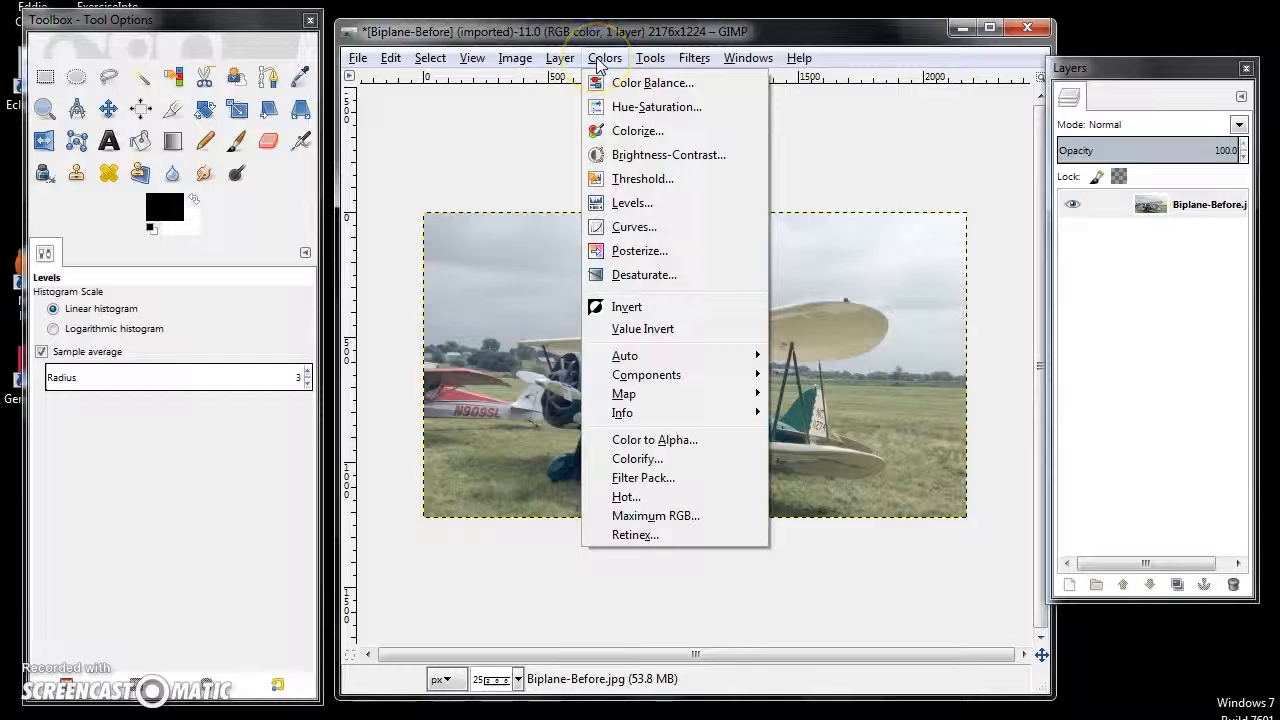
{"action": "left_click", "coordinate": [672, 156]}
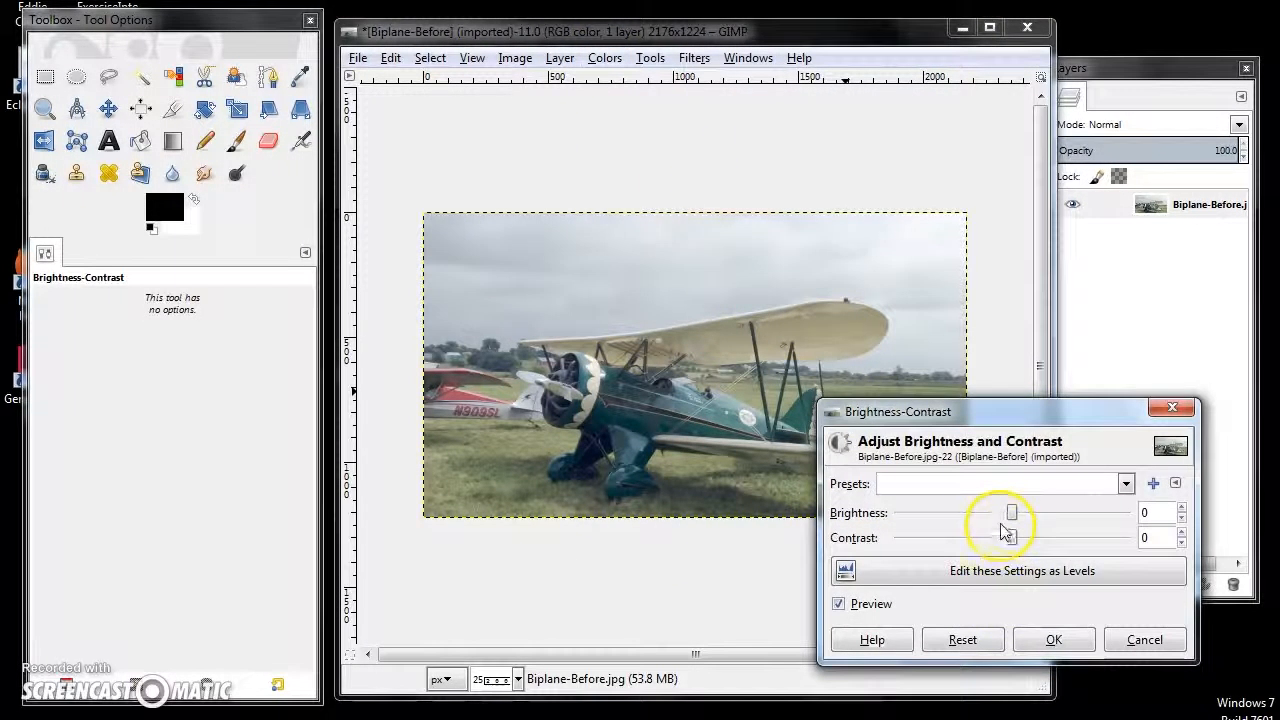
{"action": "left_click_drag", "start_coordinate": [1013, 513], "coordinate": [1027, 538]}
{"action": "left_click", "coordinate": [1137, 645]}
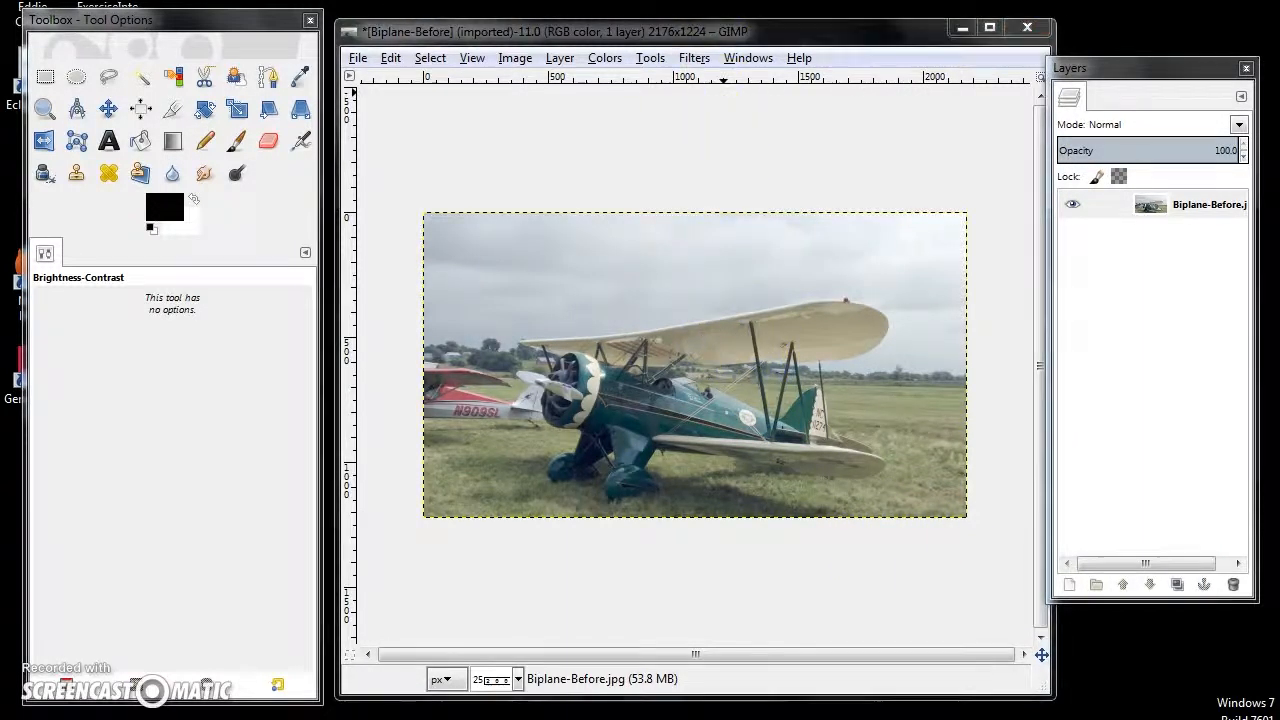
- Try a midtones color balance of cyan-red -16, magenta-green -65 and yellow-blue 15, and cancel it
{"action": "left_click", "coordinate": [606, 59]}
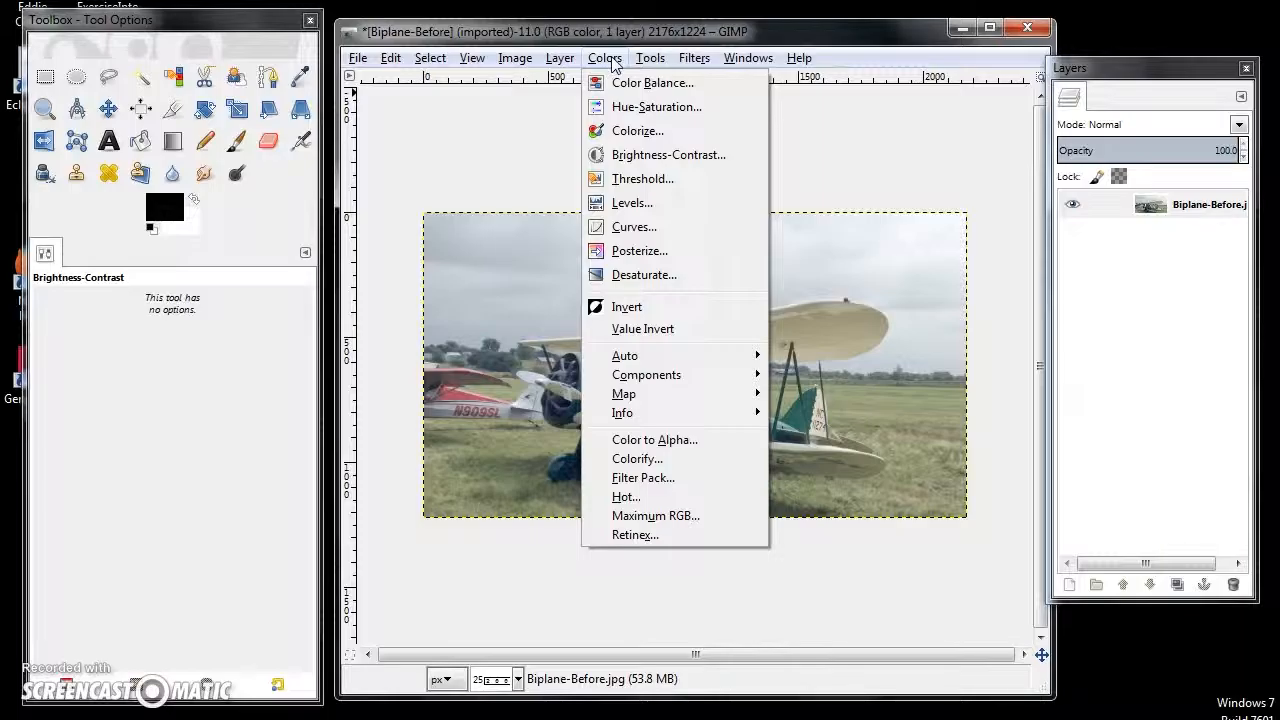
{"action": "left_click", "coordinate": [668, 86]}
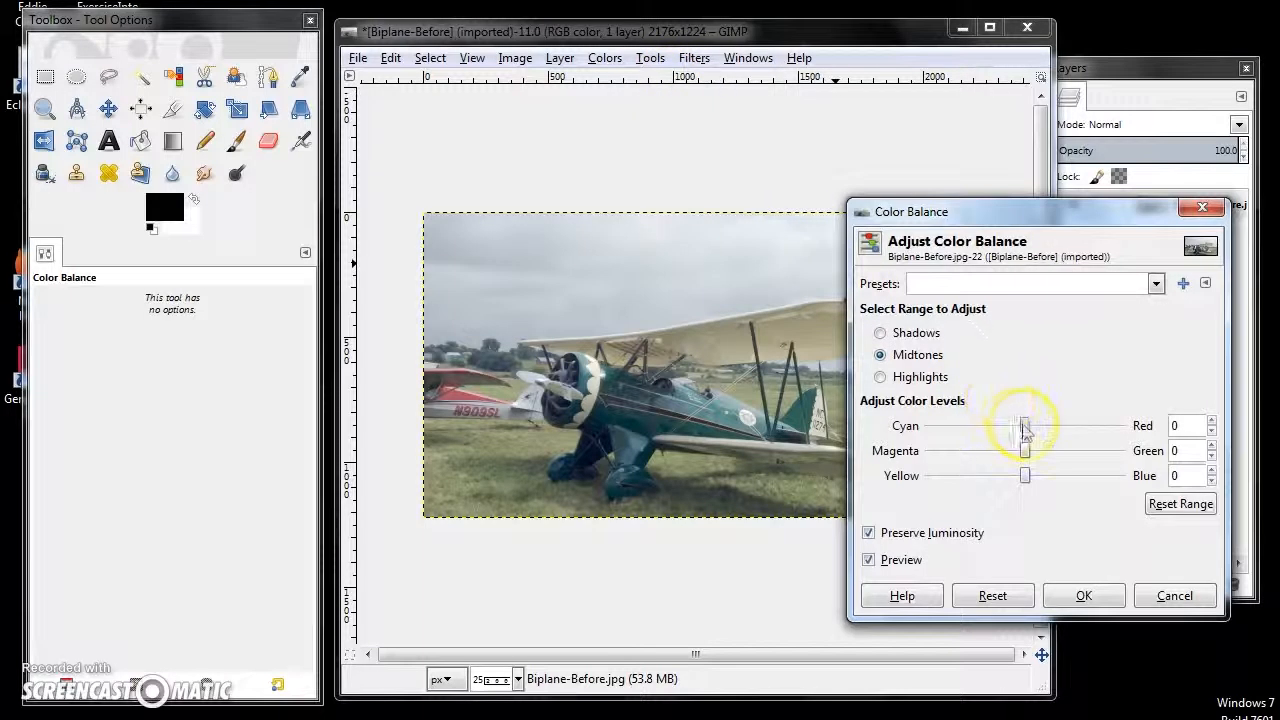
{"action": "left_click_drag", "start_coordinate": [1027, 428], "coordinate": [1040, 480]}
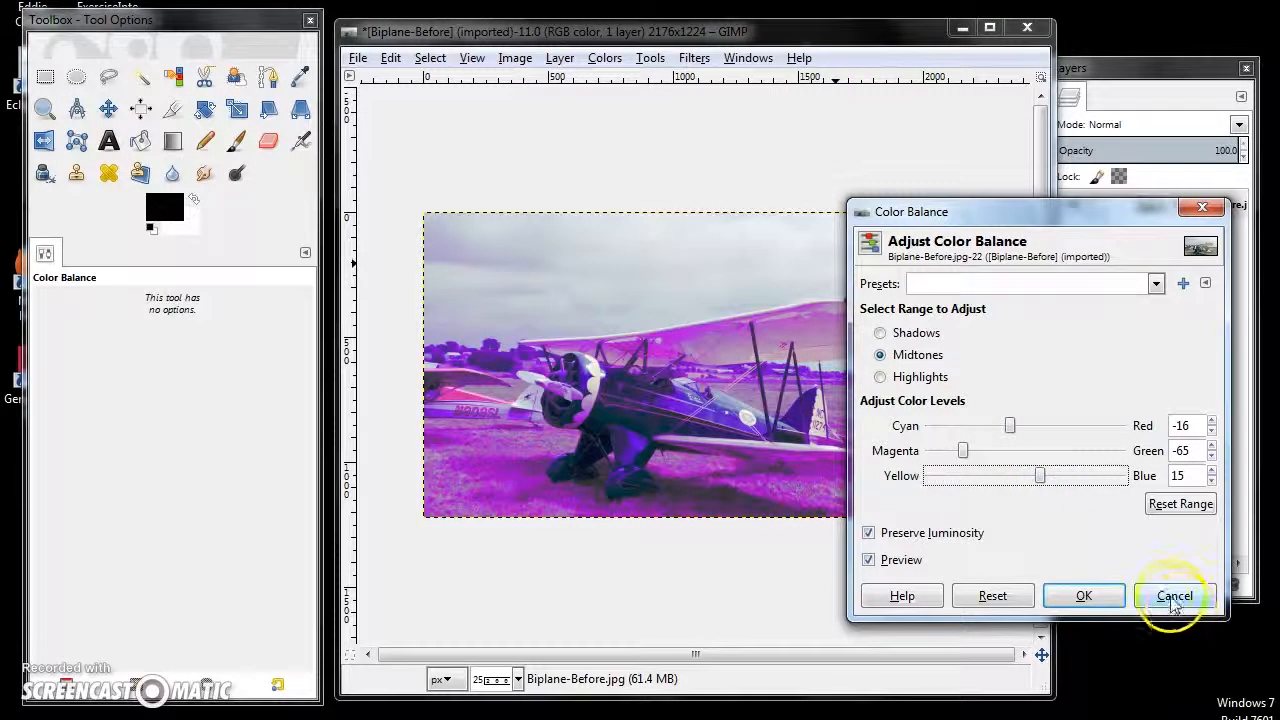
{"action": "left_click", "coordinate": [1175, 596]}
- Add the text "Biplane" in the sky above the plane with the Text tool
{"action": "key", "text": "r"}
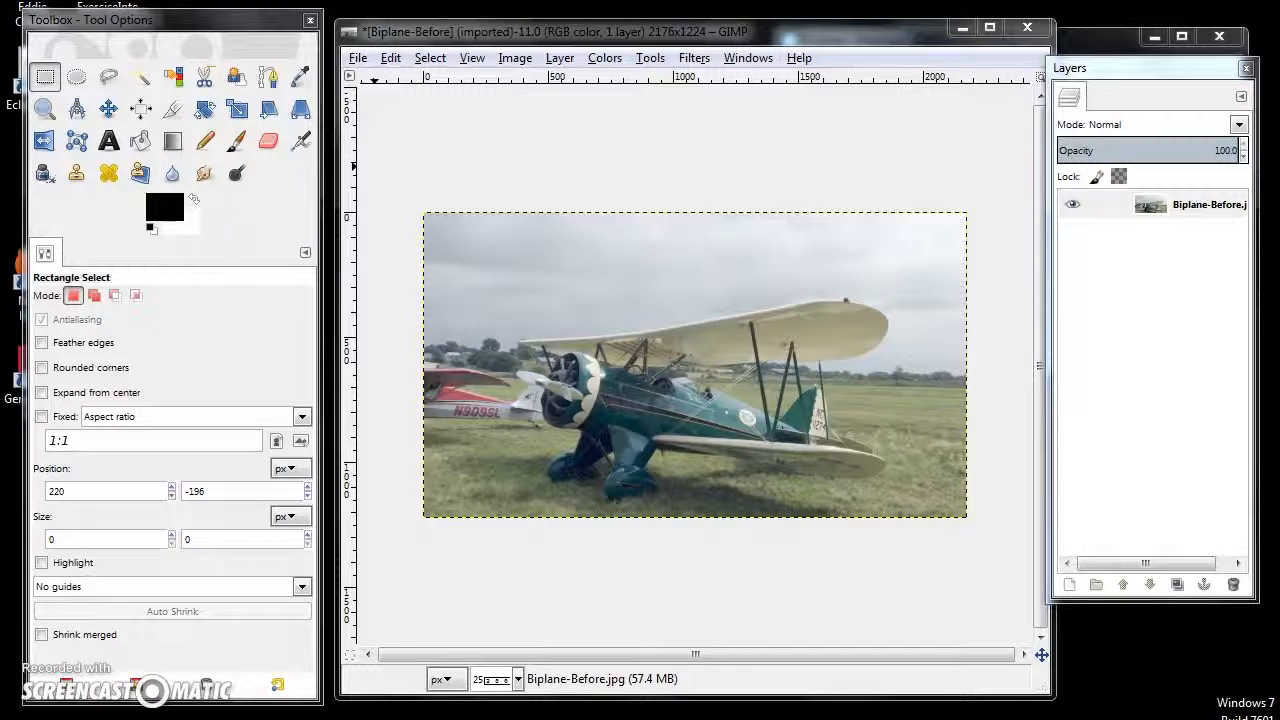
{"action": "left_click", "coordinate": [108, 141]}
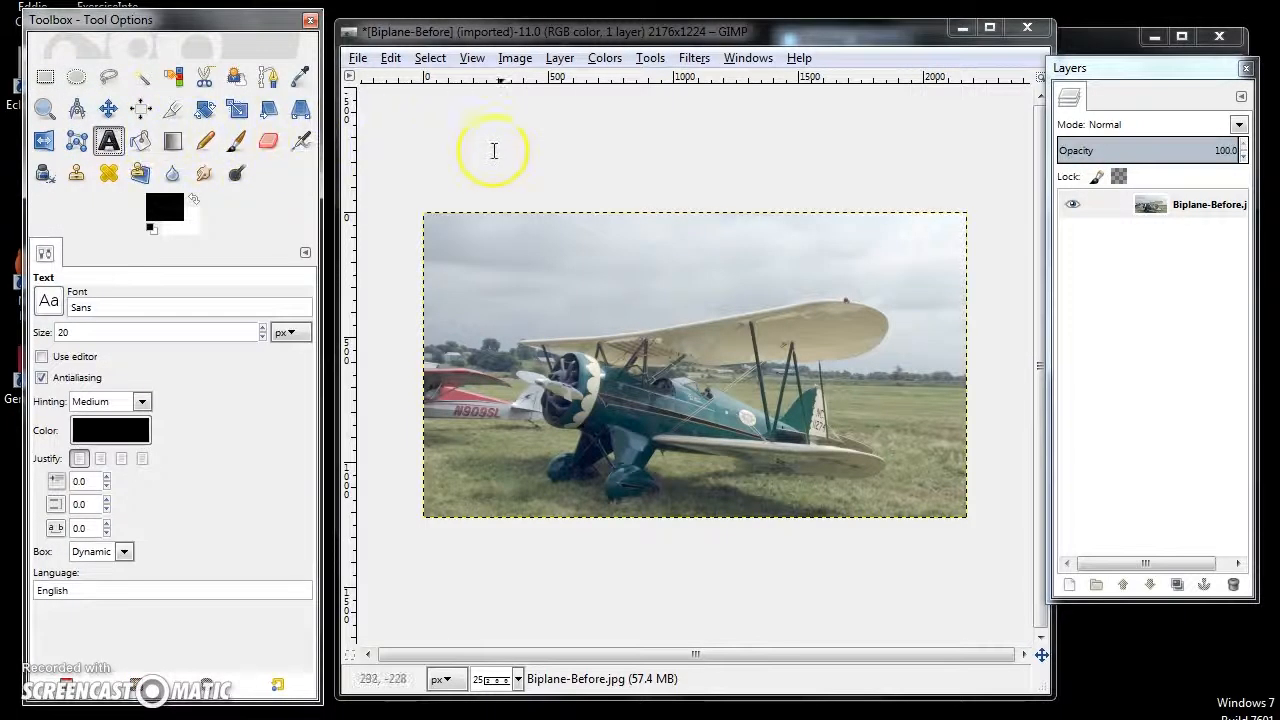
{"action": "left_click", "coordinate": [551, 265]}
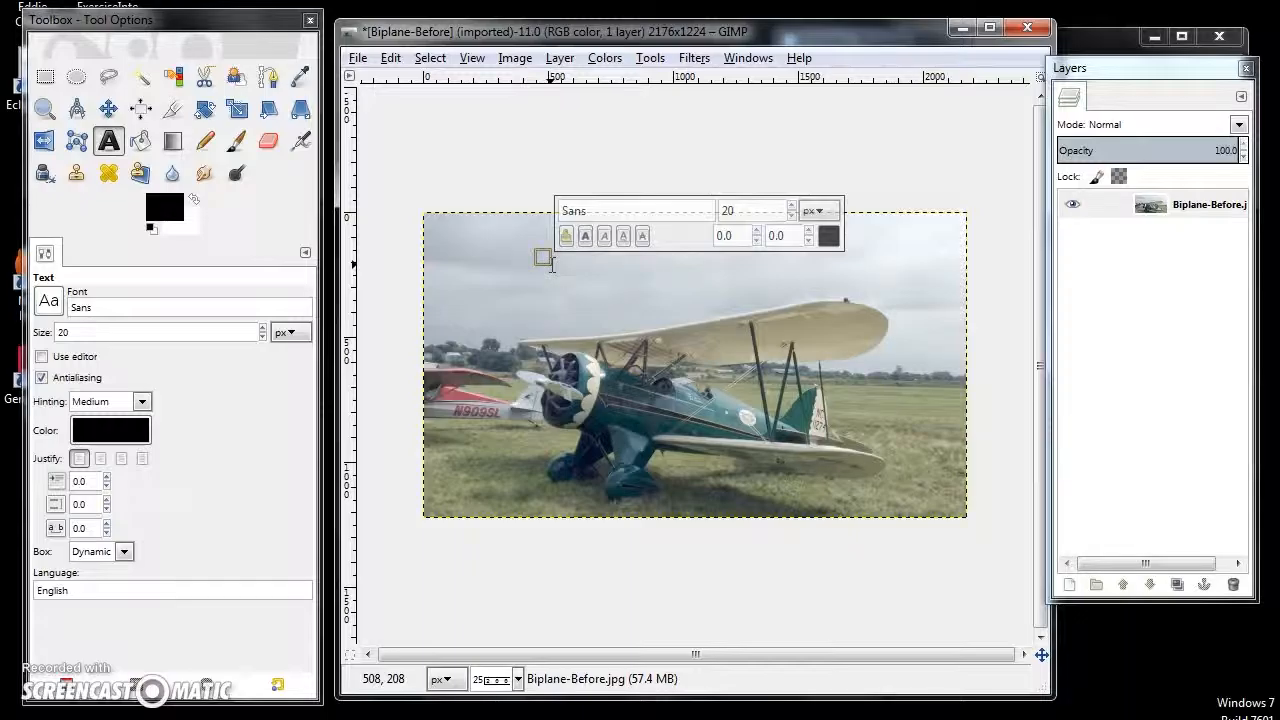
{"action": "type", "text": "Bi"}
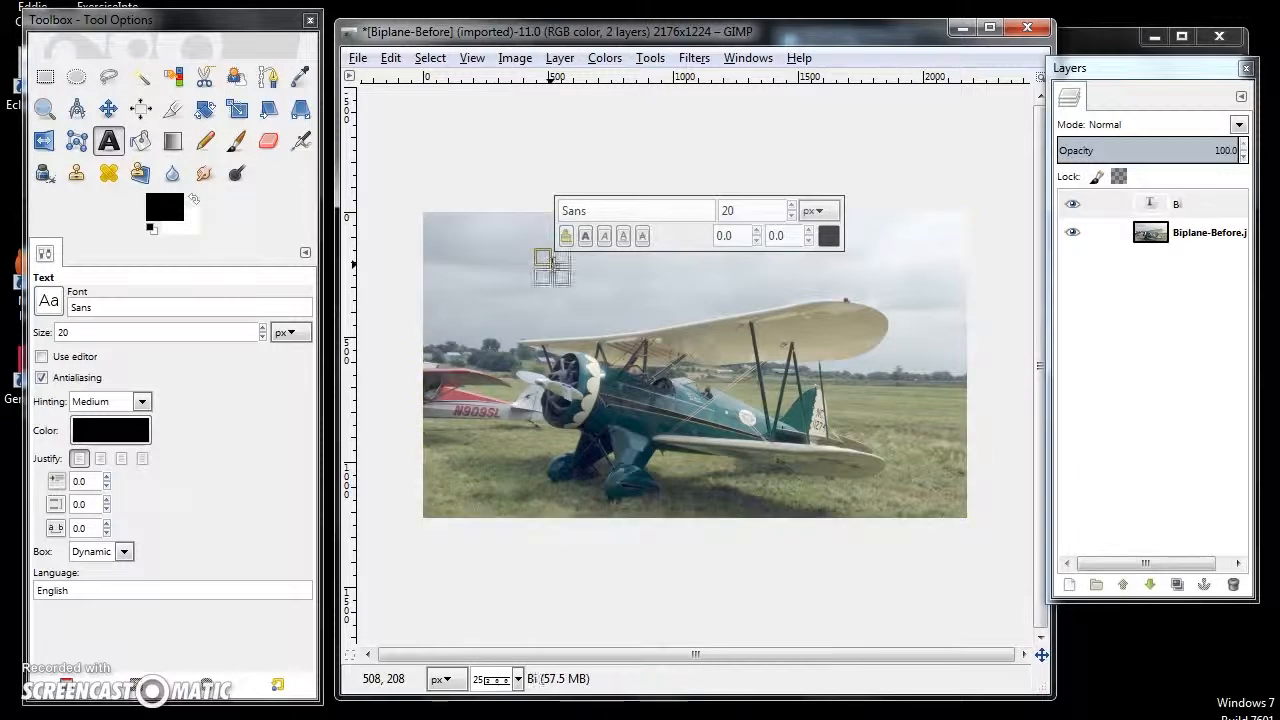
{"action": "type", "text": "plane"}
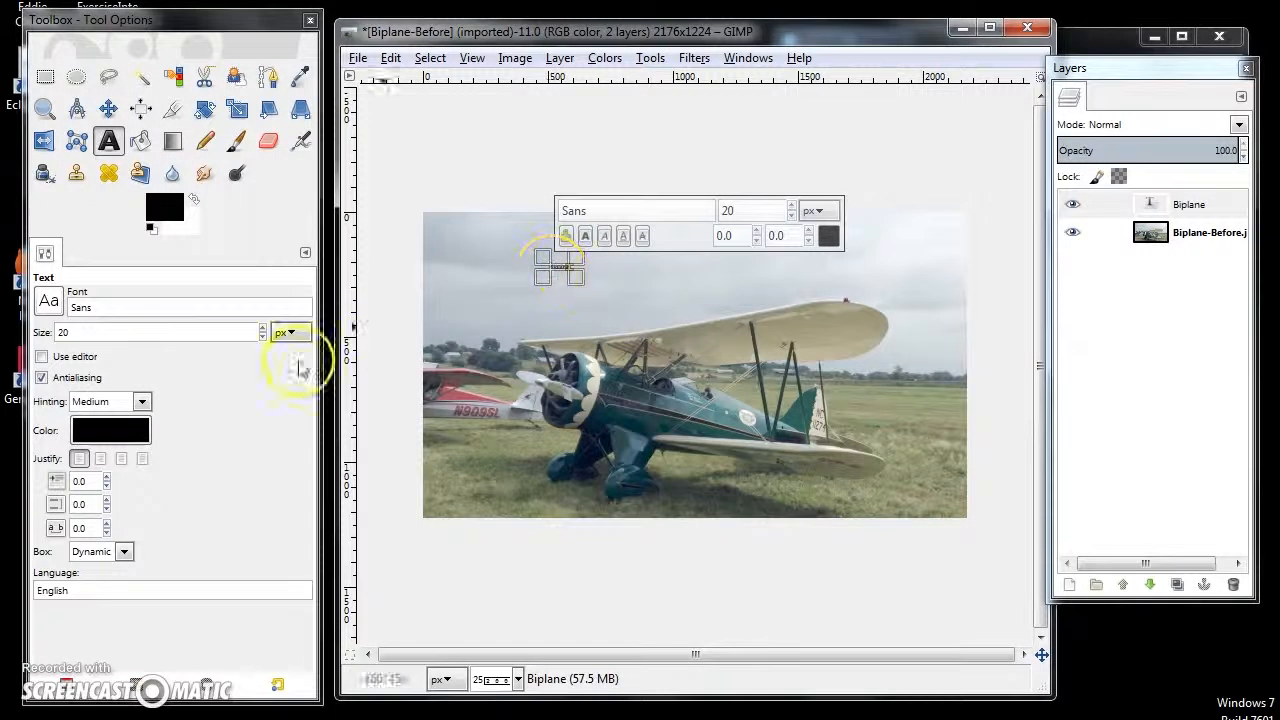
- Set the "Biplane" text size to 180 px and its color to a bright blue
{"action": "double_click", "coordinate": [86, 332]}
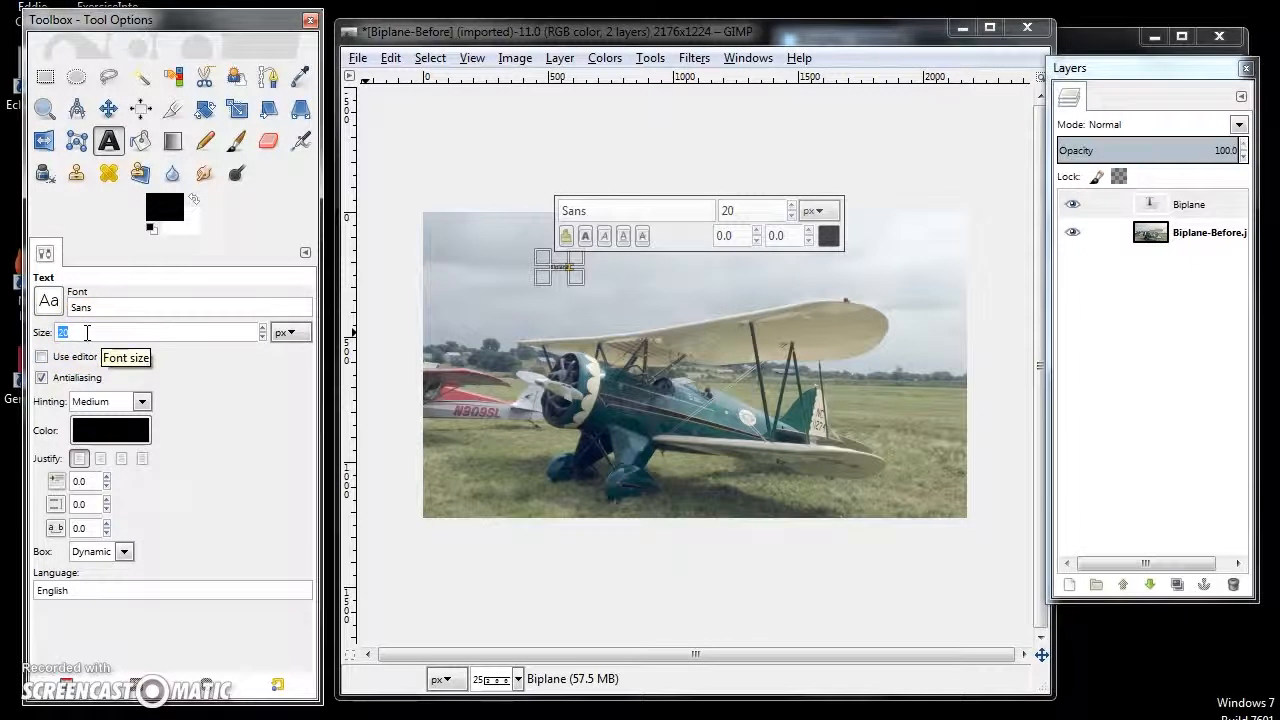
{"action": "type", "text": "180"}
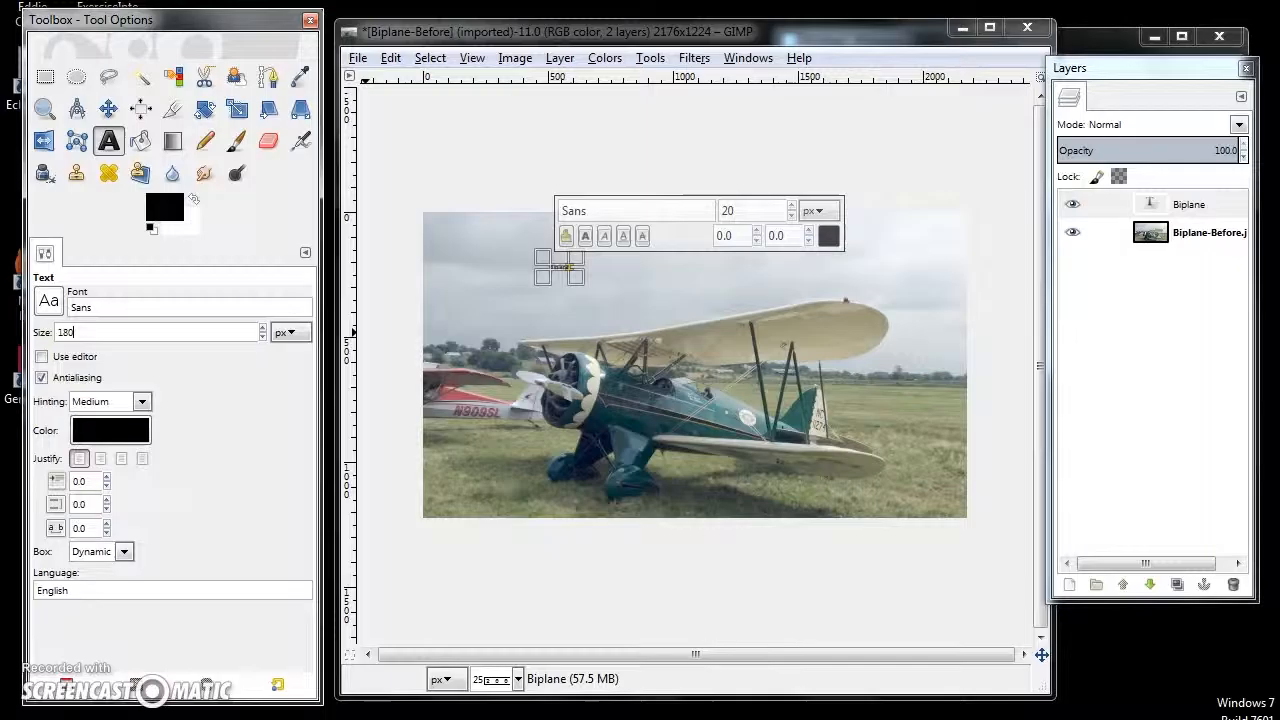
{"action": "left_click", "coordinate": [108, 432]}
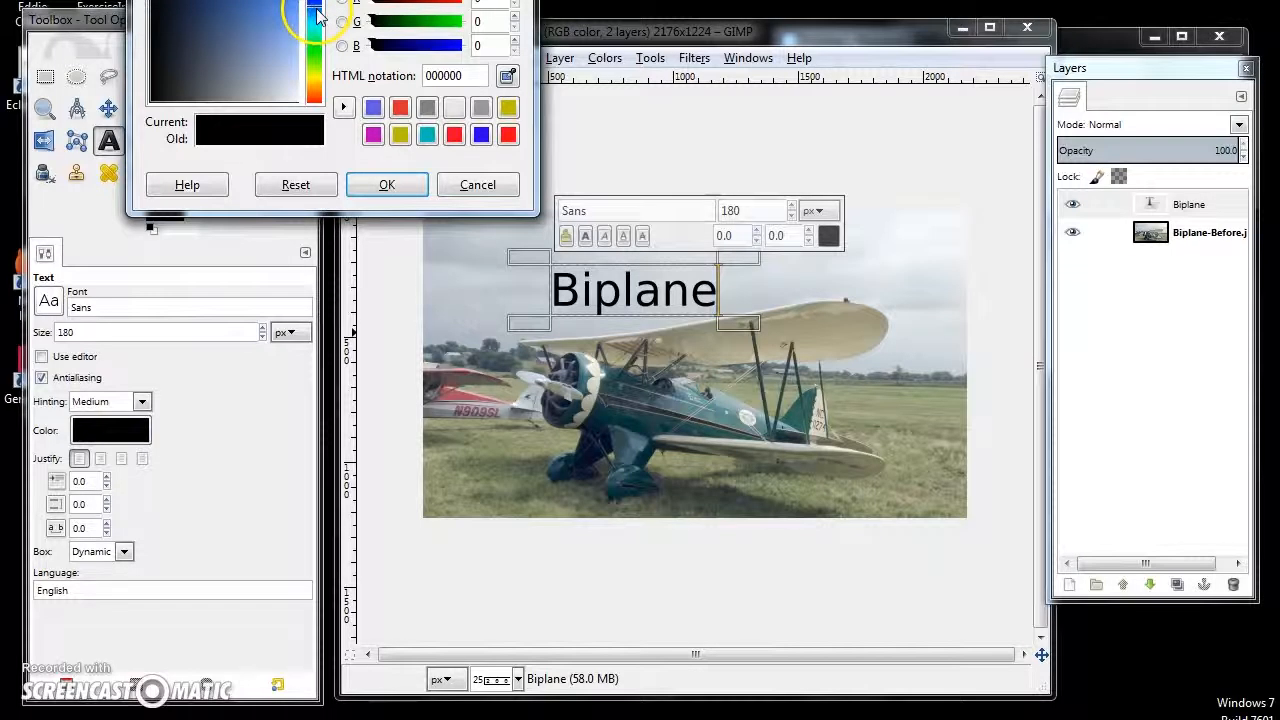
{"action": "left_click", "coordinate": [281, 1]}
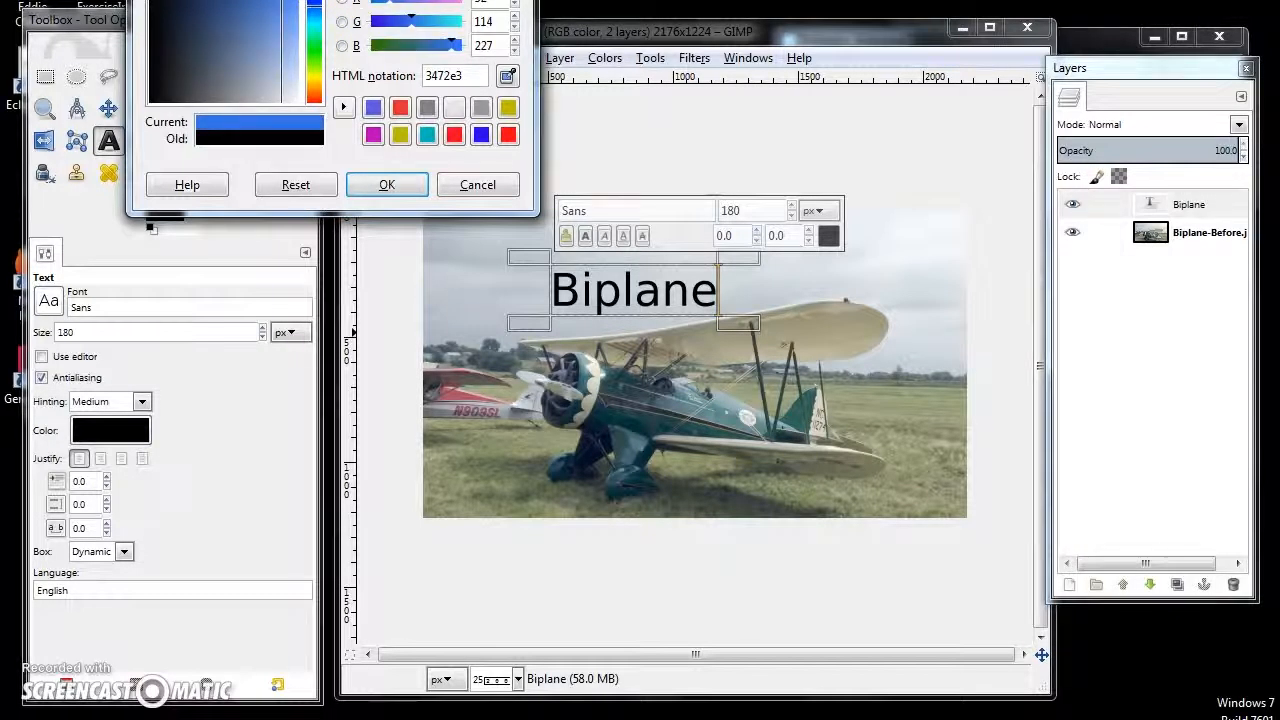
{"action": "left_click_drag", "start_coordinate": [331, 0], "coordinate": [321, 49]}
{"action": "left_click", "coordinate": [277, 151]}
{"action": "left_click", "coordinate": [377, 354]}
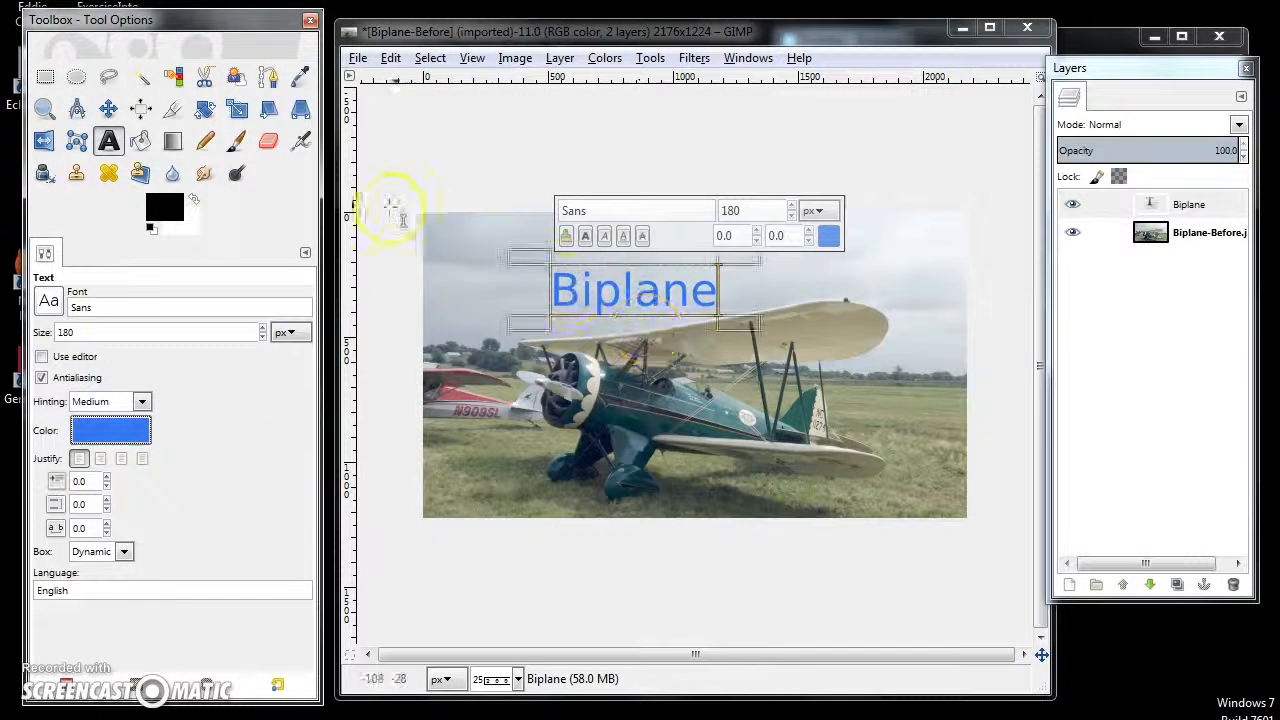
- Move the "Biplane" text layer into the upper-right corner of the sky, above the wing
{"action": "left_click", "coordinate": [108, 110]}
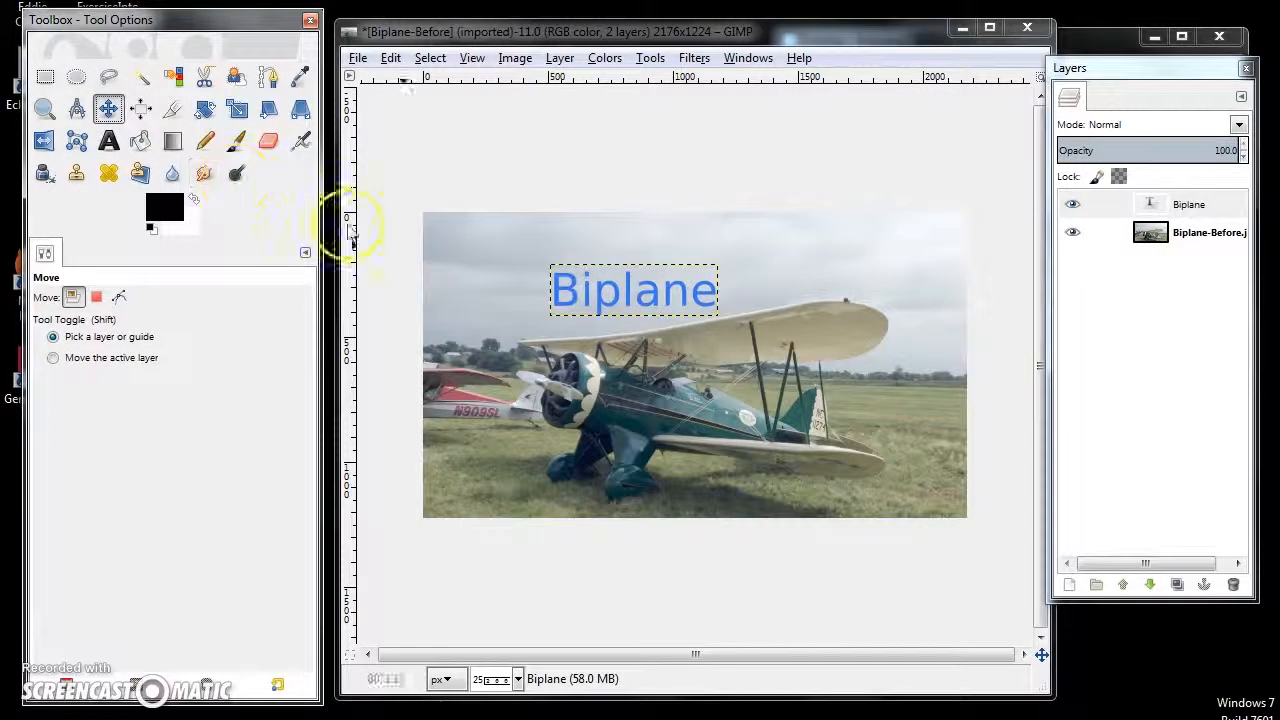
{"action": "left_click_drag", "start_coordinate": [603, 307], "coordinate": [796, 272]}
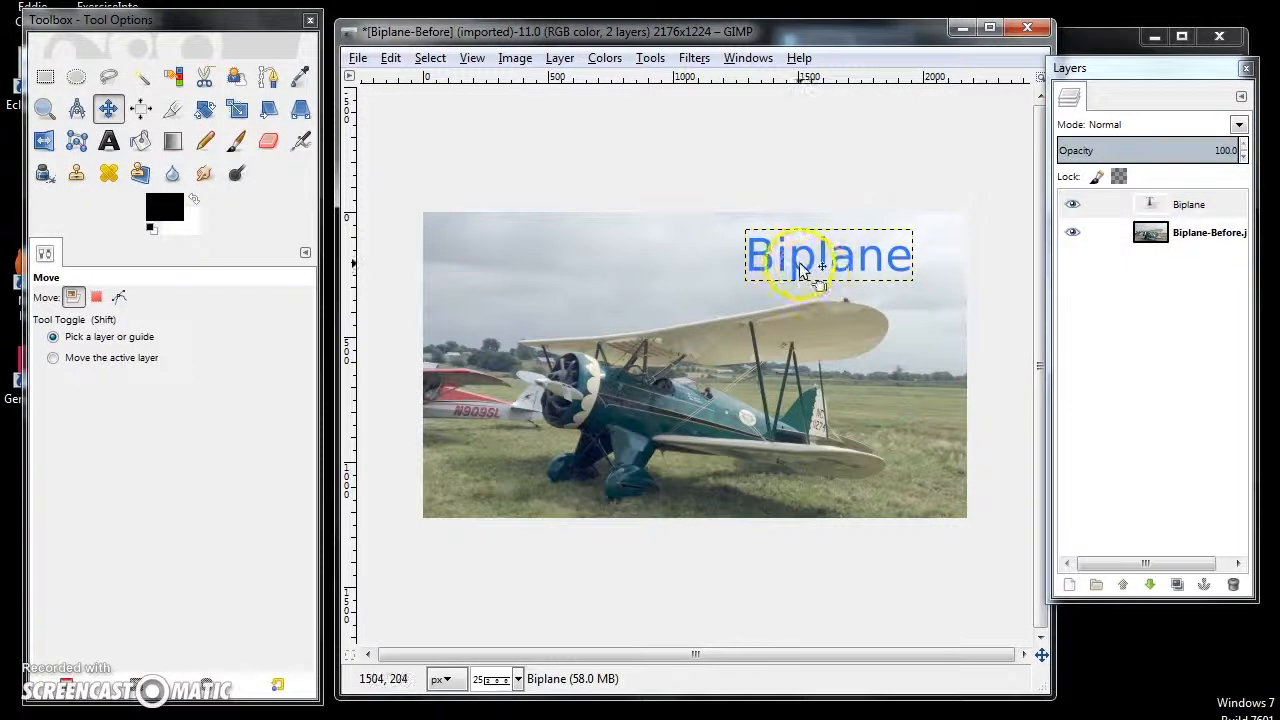
{"action": "left_click_drag", "start_coordinate": [797, 270], "coordinate": [846, 254]}
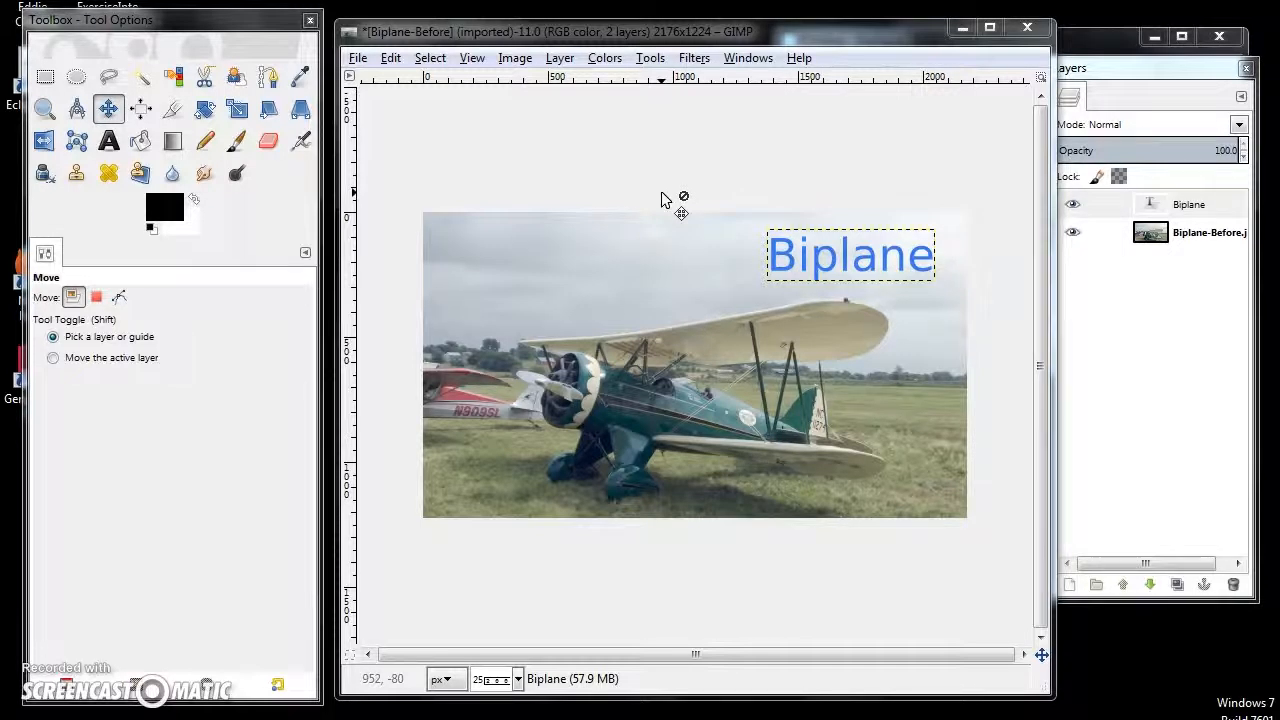
- Begin exporting the edited photo and choose PNG image as the file type
{"action": "left_click", "coordinate": [353, 60]}
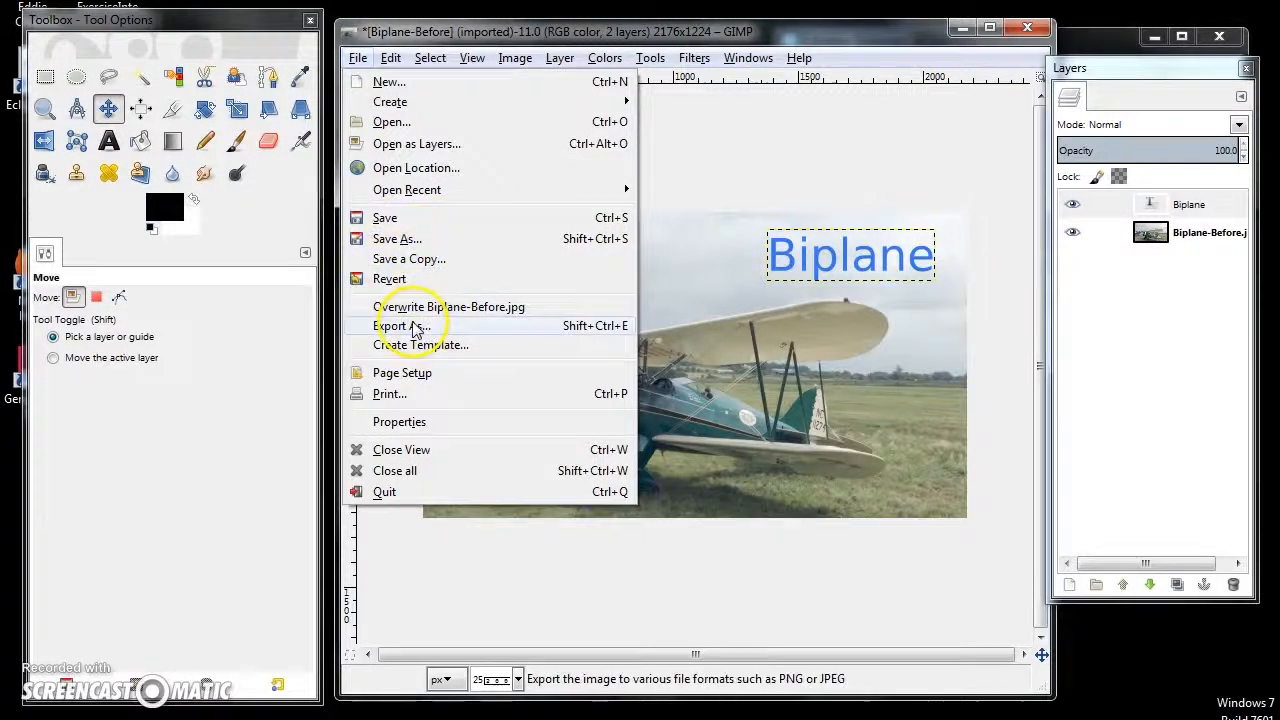
{"action": "left_click", "coordinate": [416, 327]}
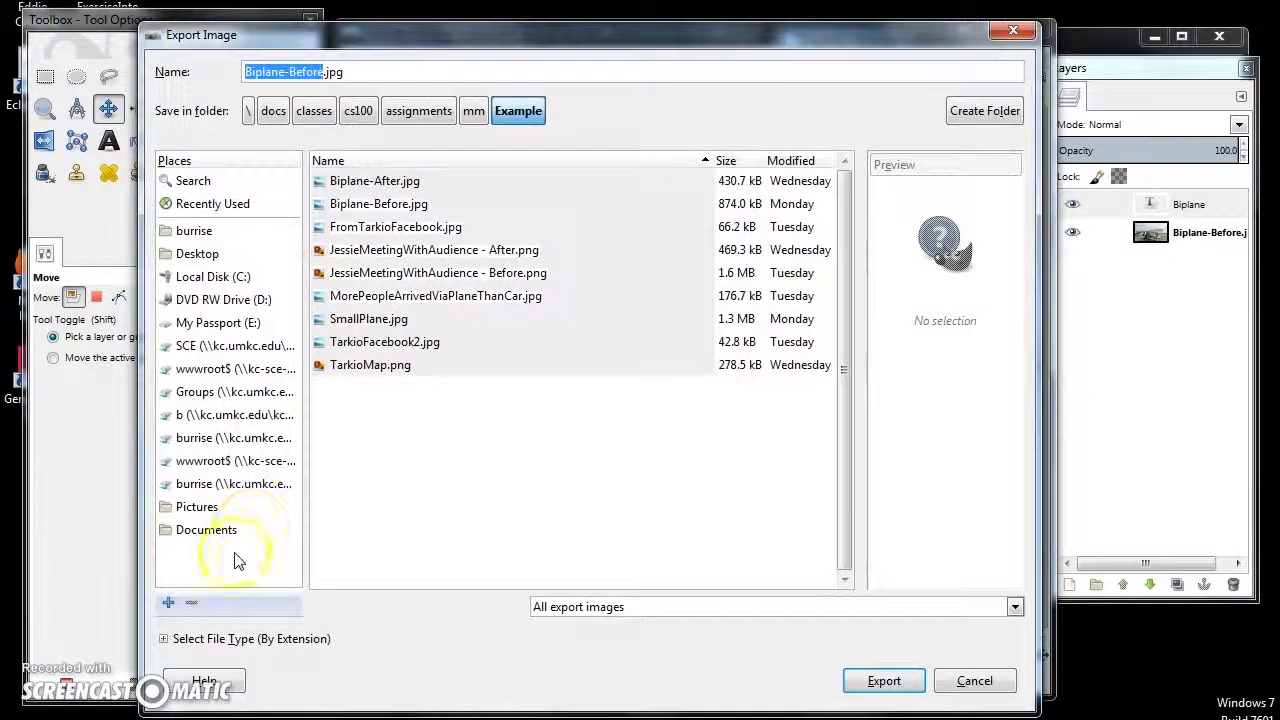
{"action": "left_click", "coordinate": [164, 640]}
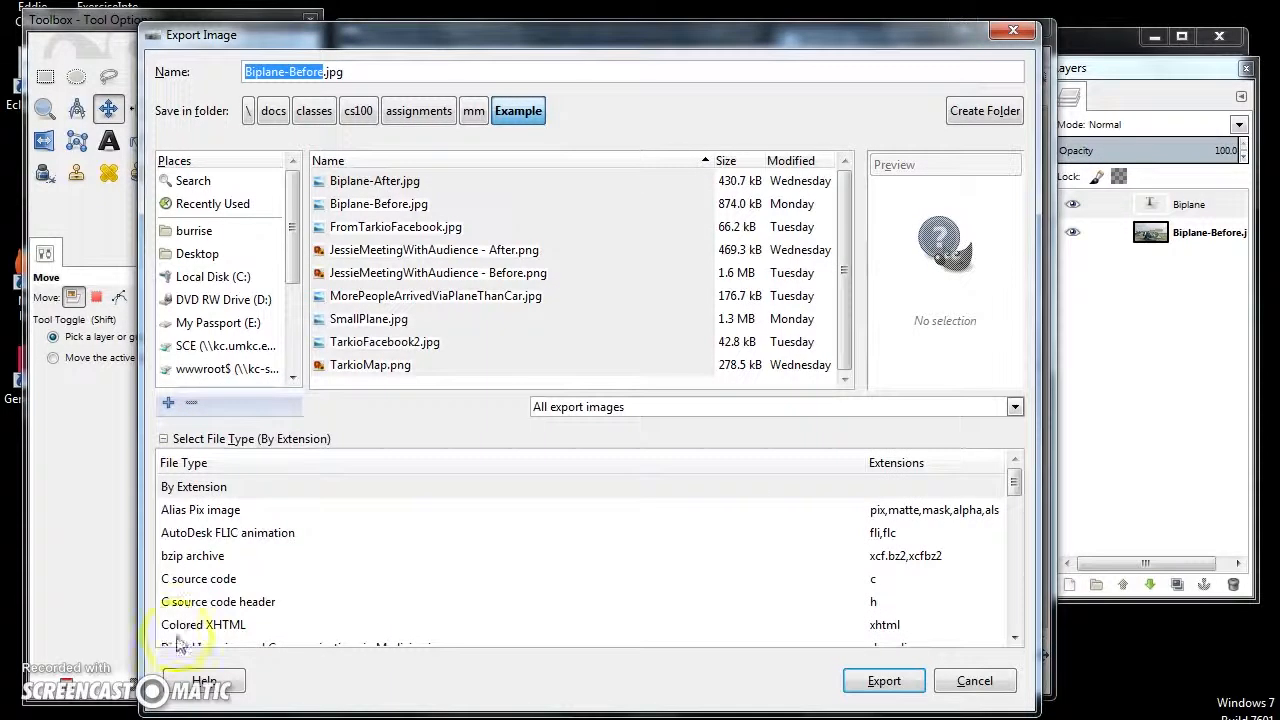
{"action": "scroll", "coordinate": [270, 585], "scroll_direction": "down", "scroll_amount": 3}
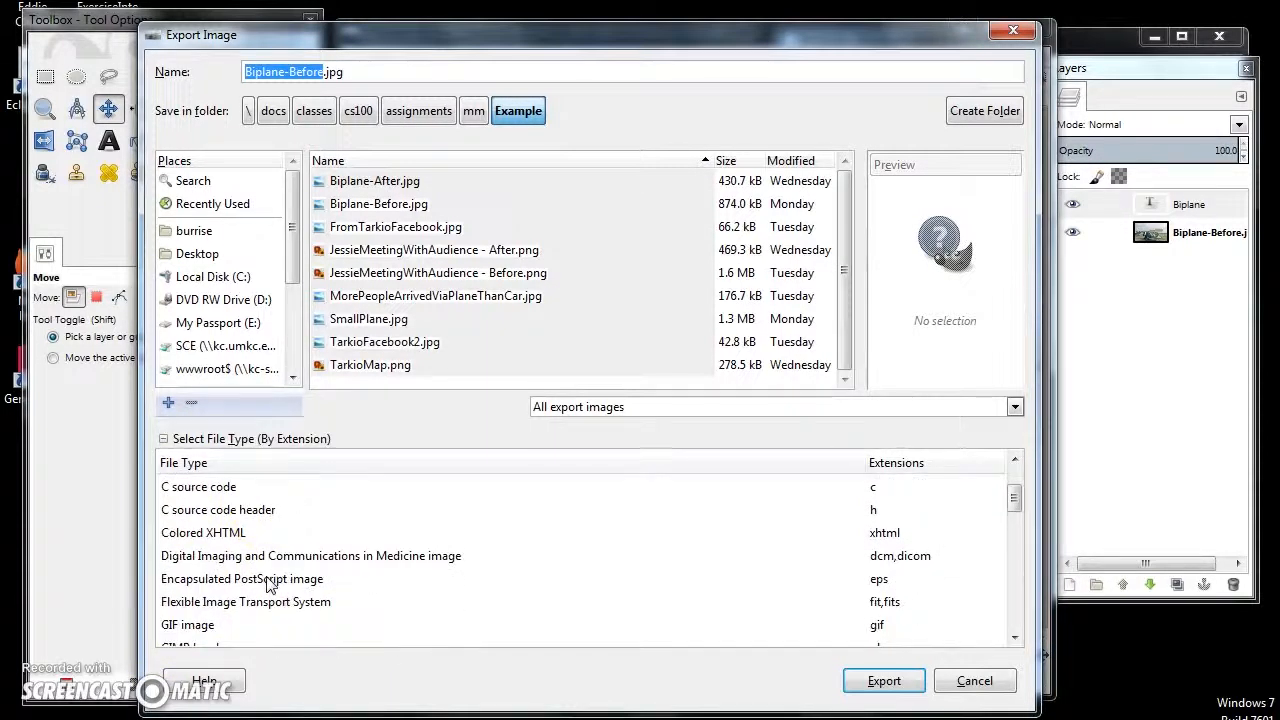
{"action": "scroll", "coordinate": [268, 585], "scroll_direction": "down", "scroll_amount": 2}
{"action": "scroll", "coordinate": [268, 585], "scroll_direction": "down", "scroll_amount": 2}
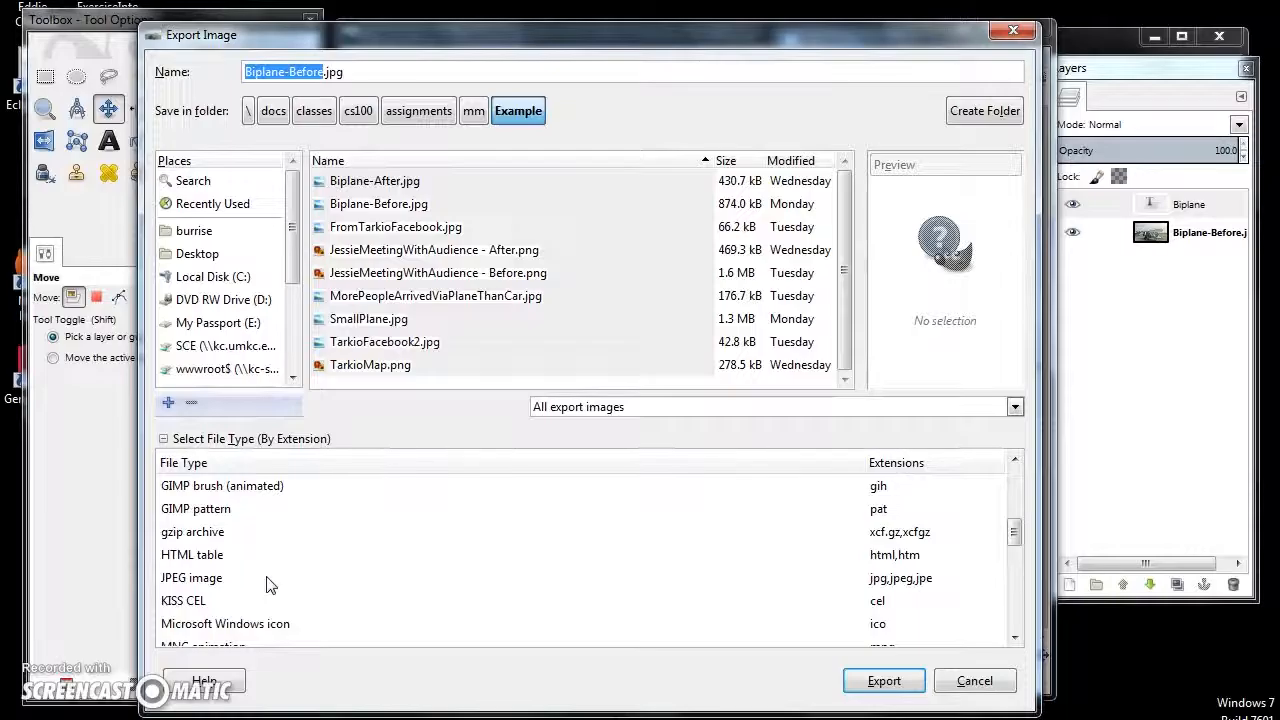
{"action": "scroll", "coordinate": [268, 585], "scroll_direction": "down", "scroll_amount": 1}
{"action": "left_click", "coordinate": [200, 548]}
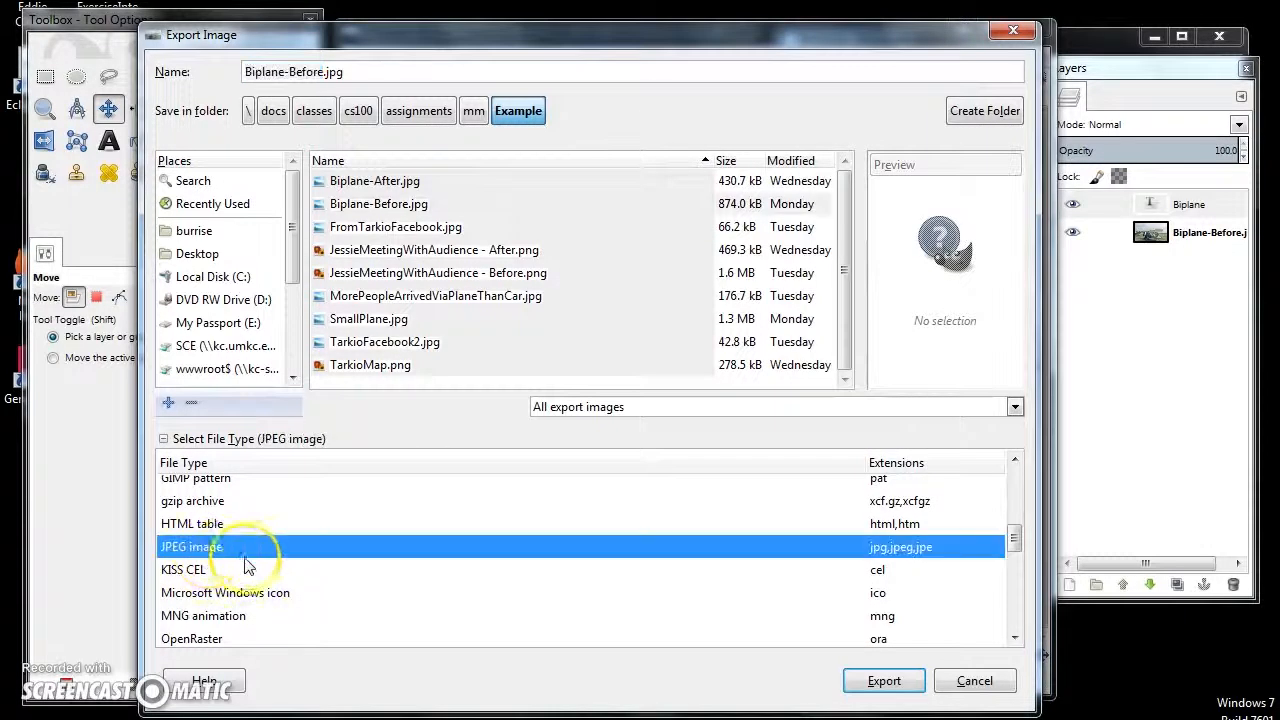
{"action": "scroll", "coordinate": [255, 566], "scroll_direction": "down", "scroll_amount": 1}
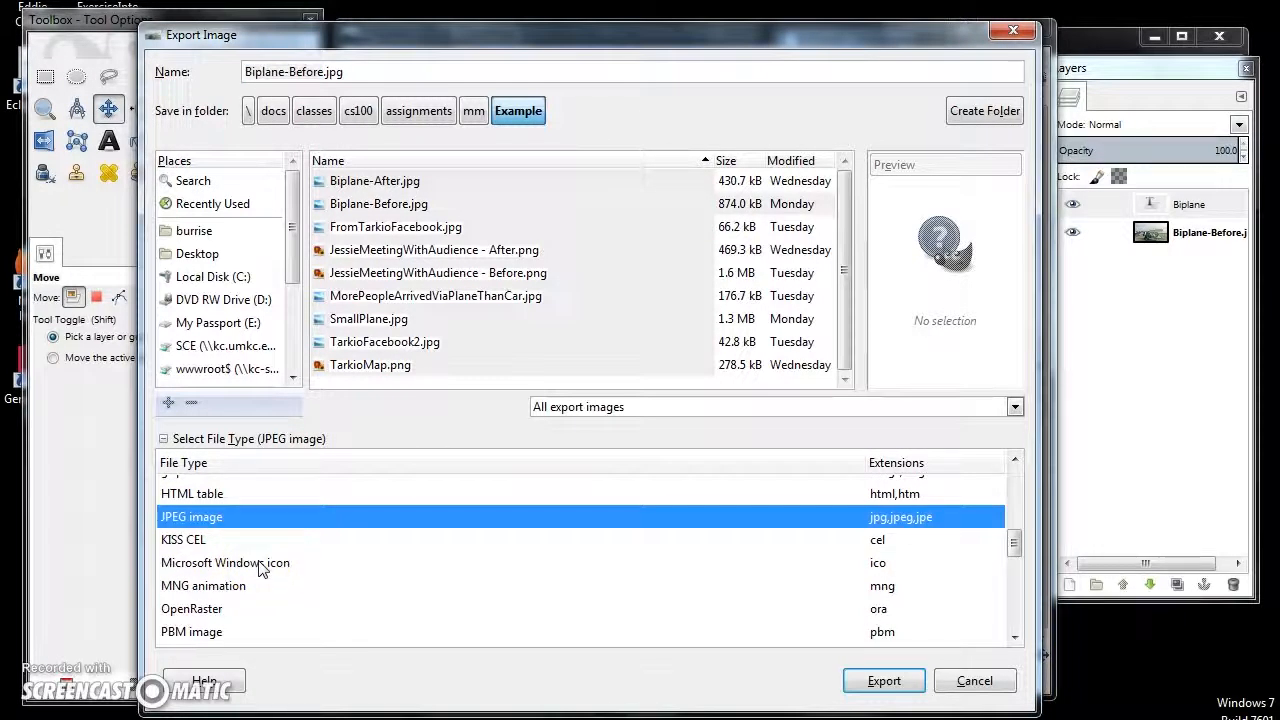
{"action": "scroll", "coordinate": [262, 568], "scroll_direction": "down", "scroll_amount": 1}
{"action": "scroll", "coordinate": [258, 568], "scroll_direction": "down", "scroll_amount": 3}
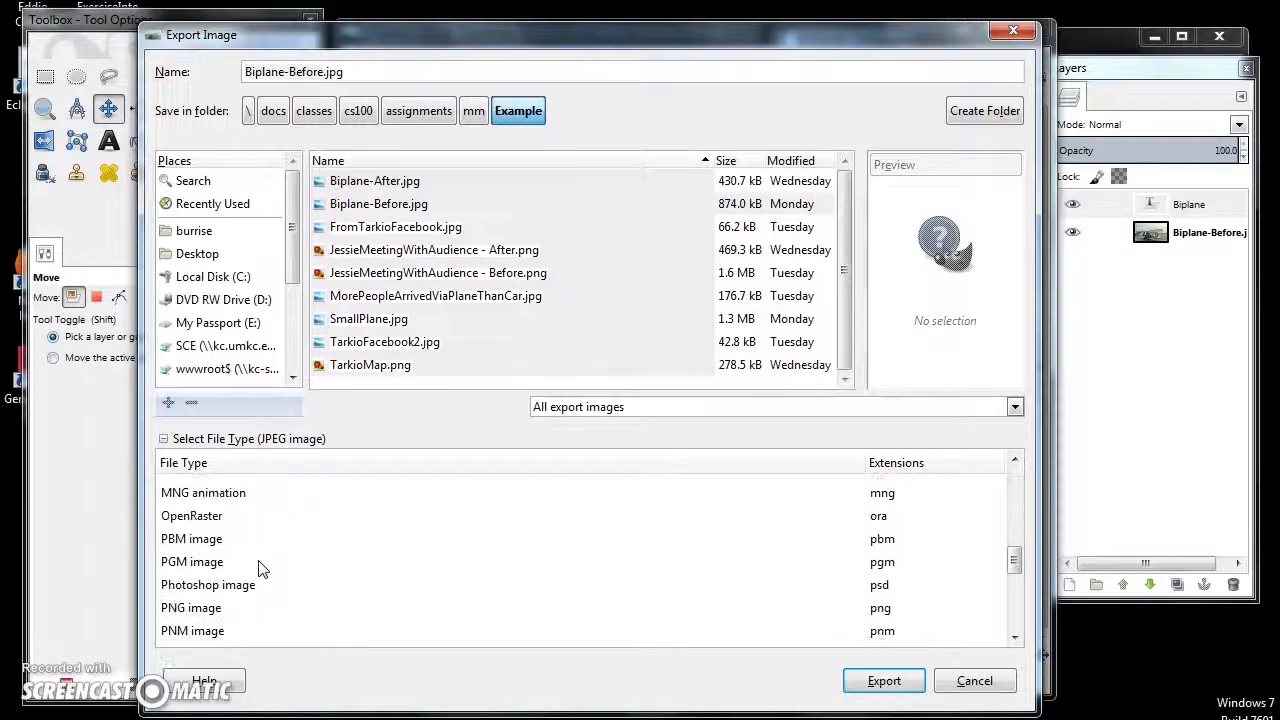
{"action": "left_click", "coordinate": [200, 607]}
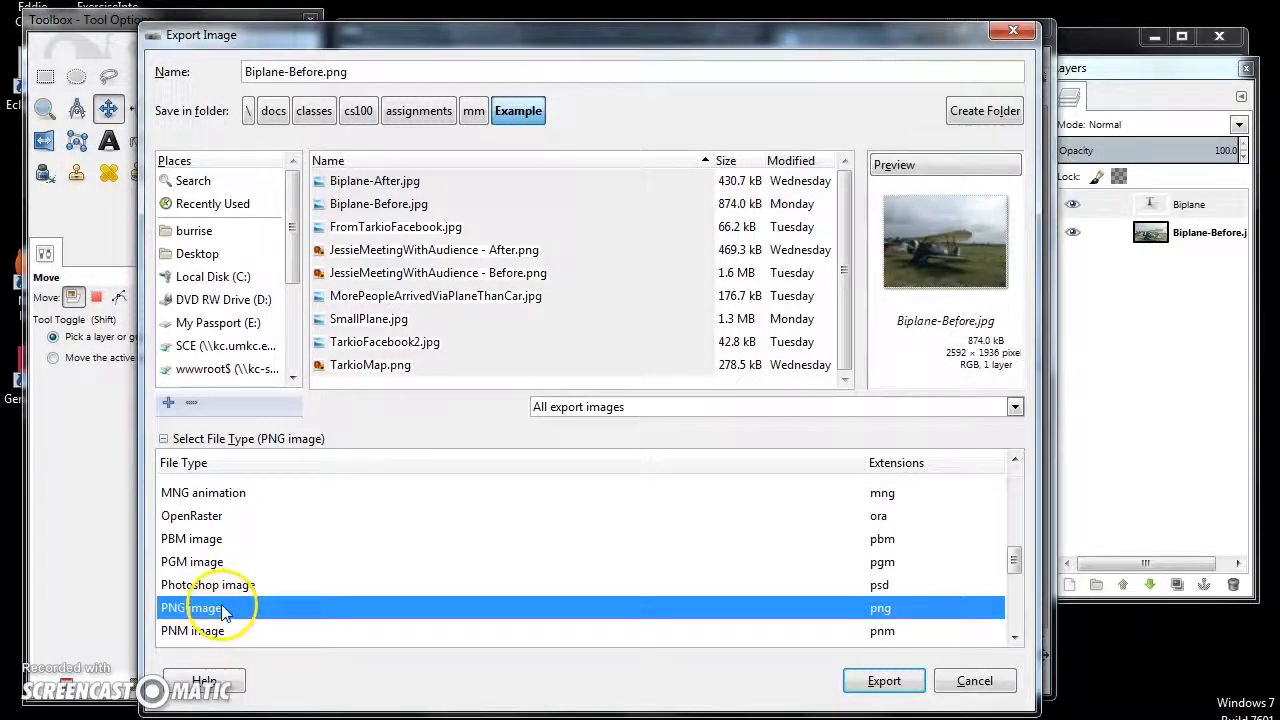
- Name the export Biplane-AfterEdits.png and export it to the Example folder with the default PNG options
{"action": "left_click", "coordinate": [330, 76]}
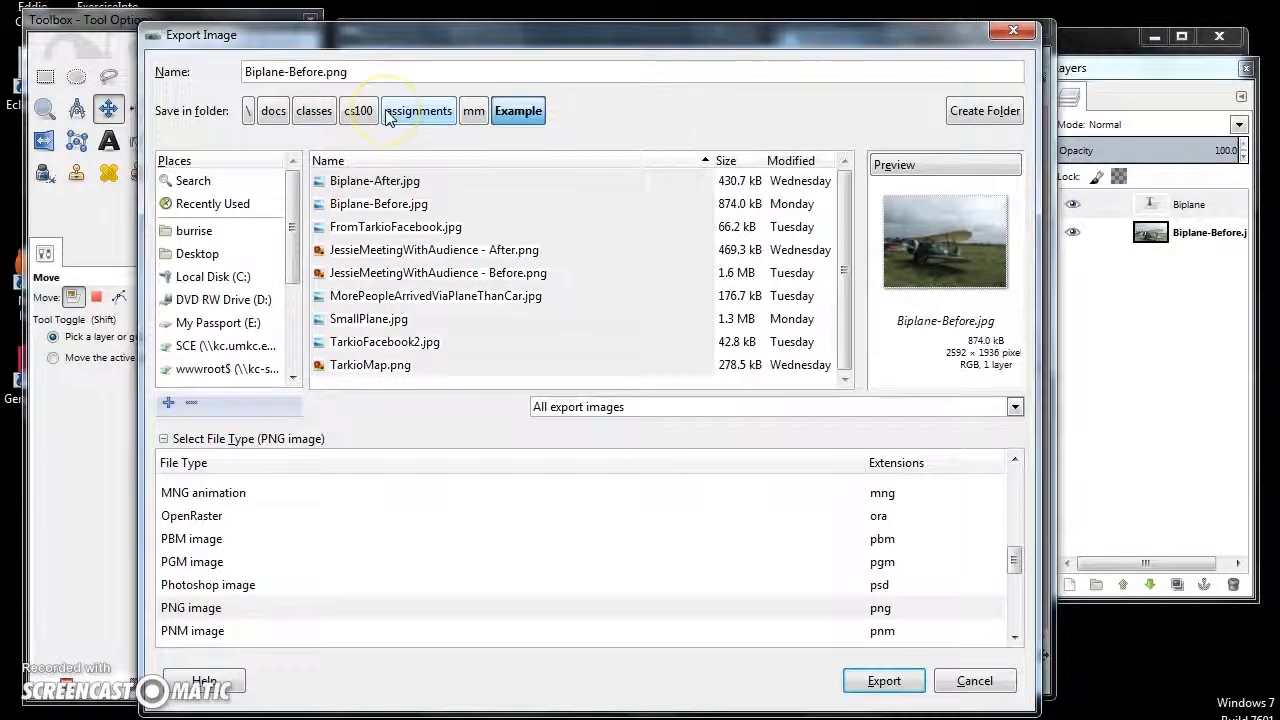
{"action": "key", "text": "BackSpace"}
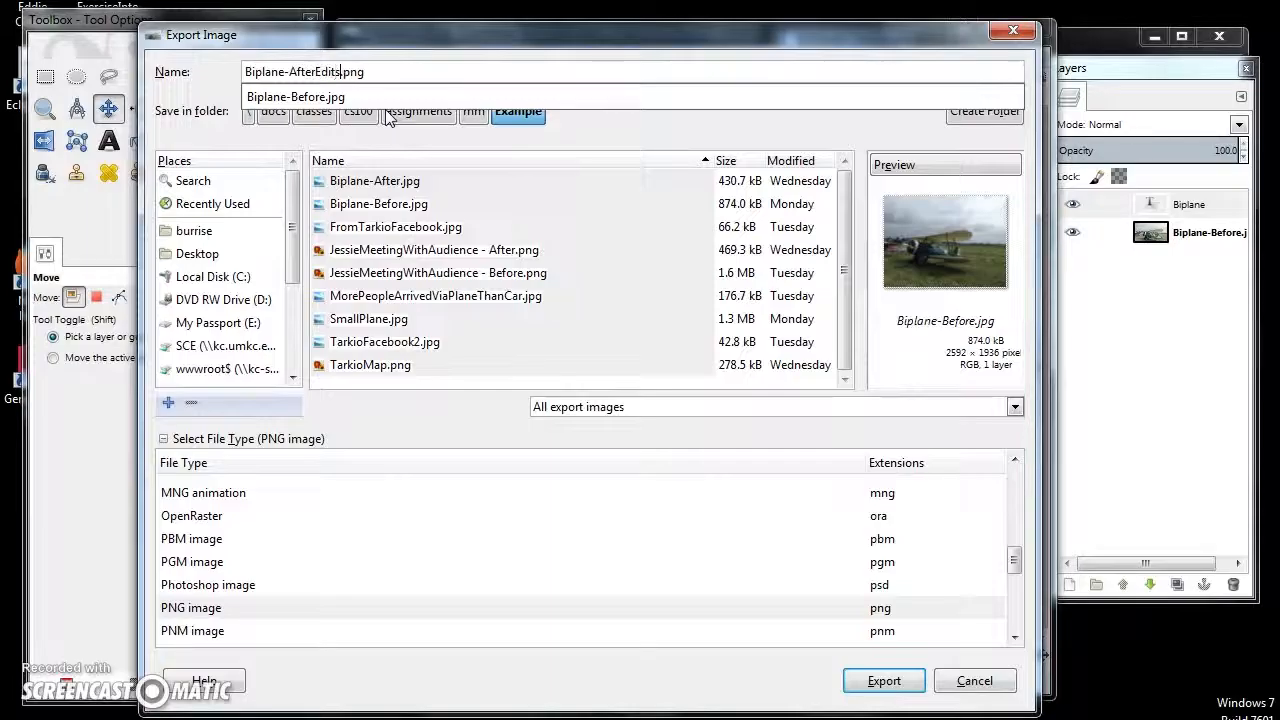
{"action": "left_click", "coordinate": [892, 684]}
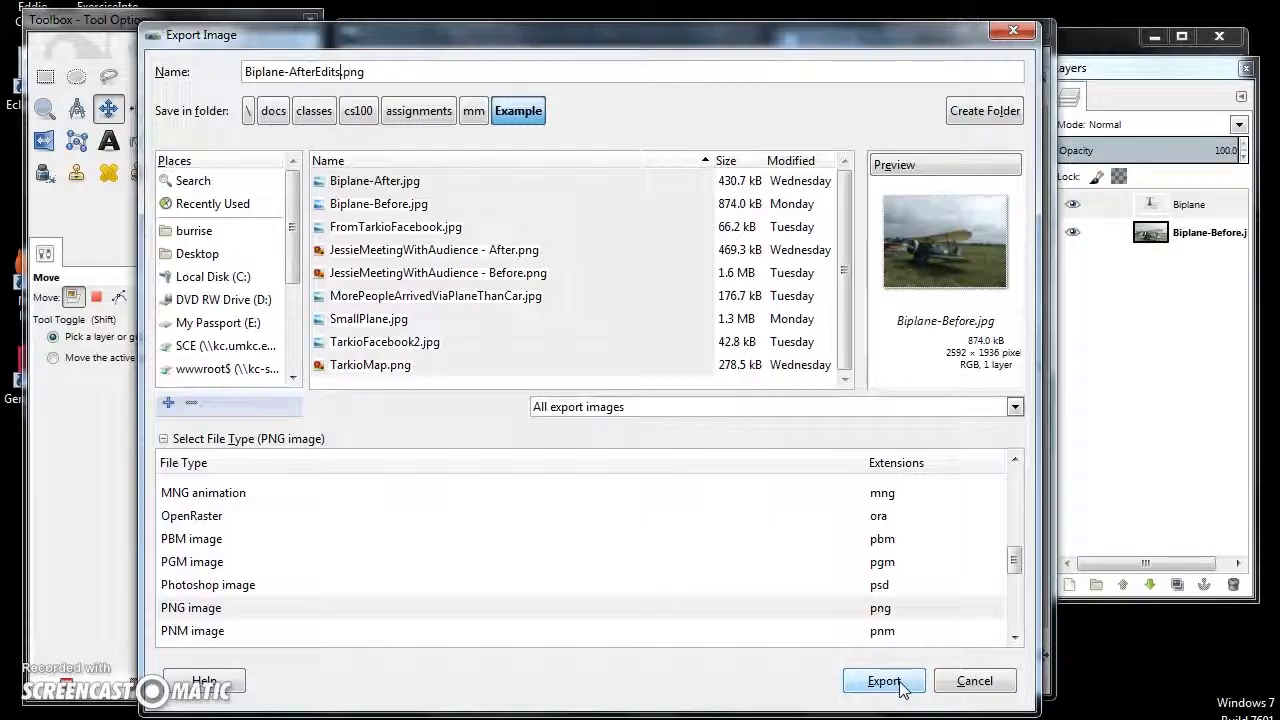
{"action": "left_click", "coordinate": [895, 684]}
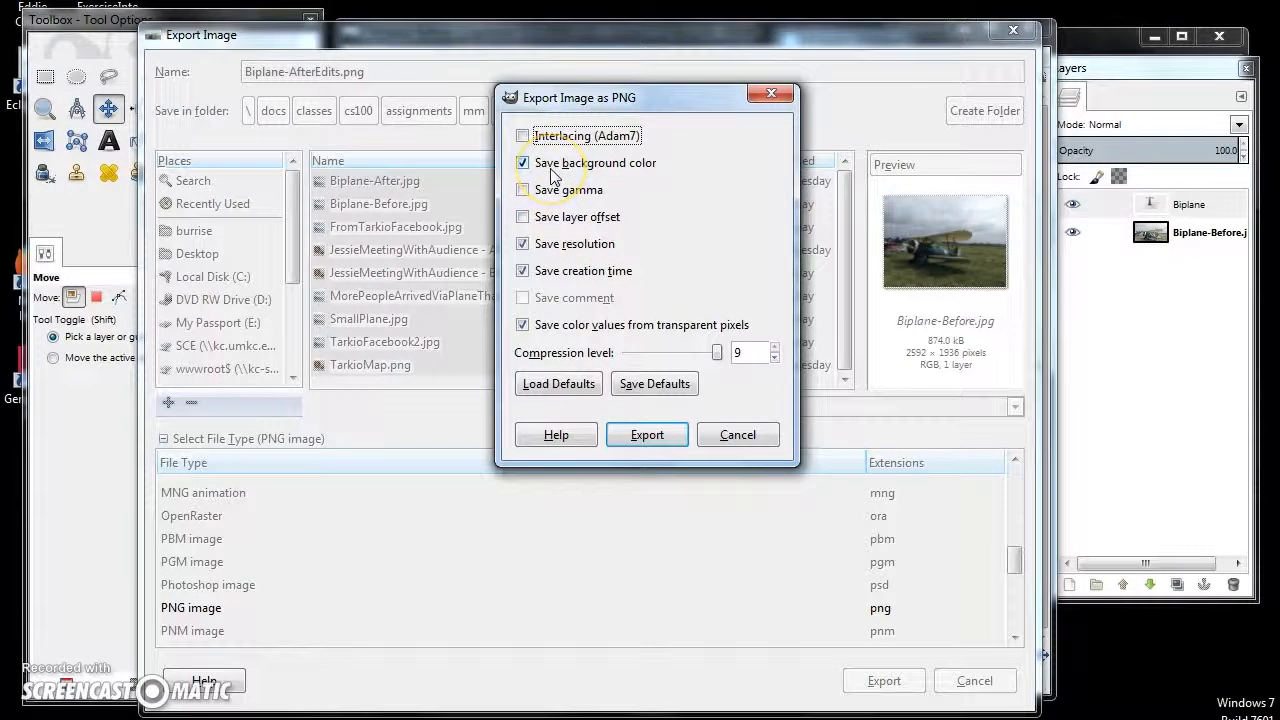
{"action": "left_click", "coordinate": [650, 438]}
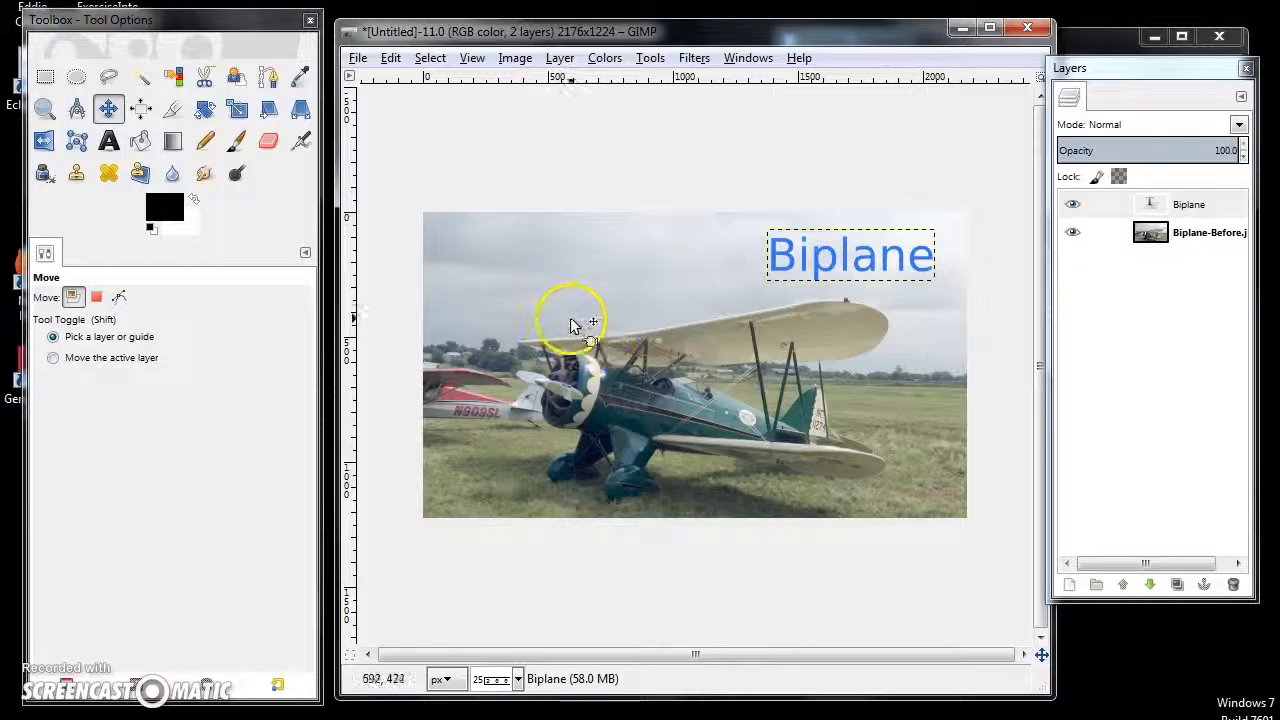
{"action": "left_click", "coordinate": [358, 59]}
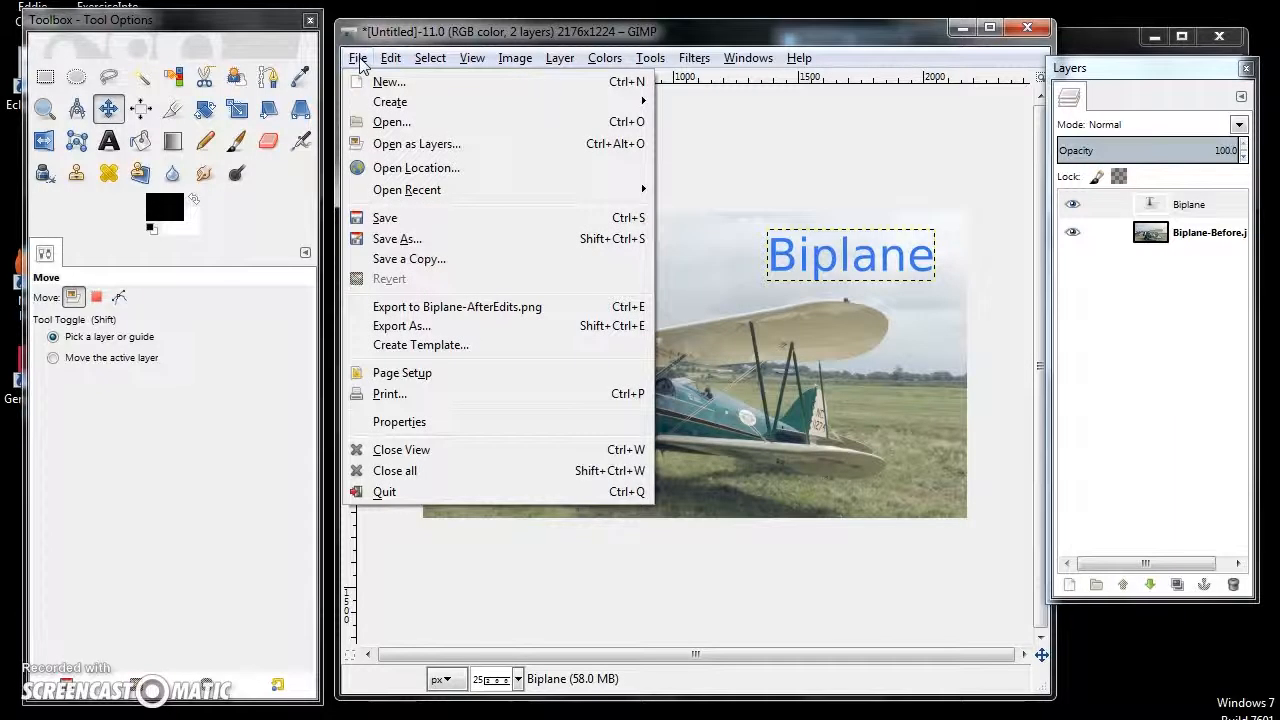
{"action": "left_click", "coordinate": [385, 218]}
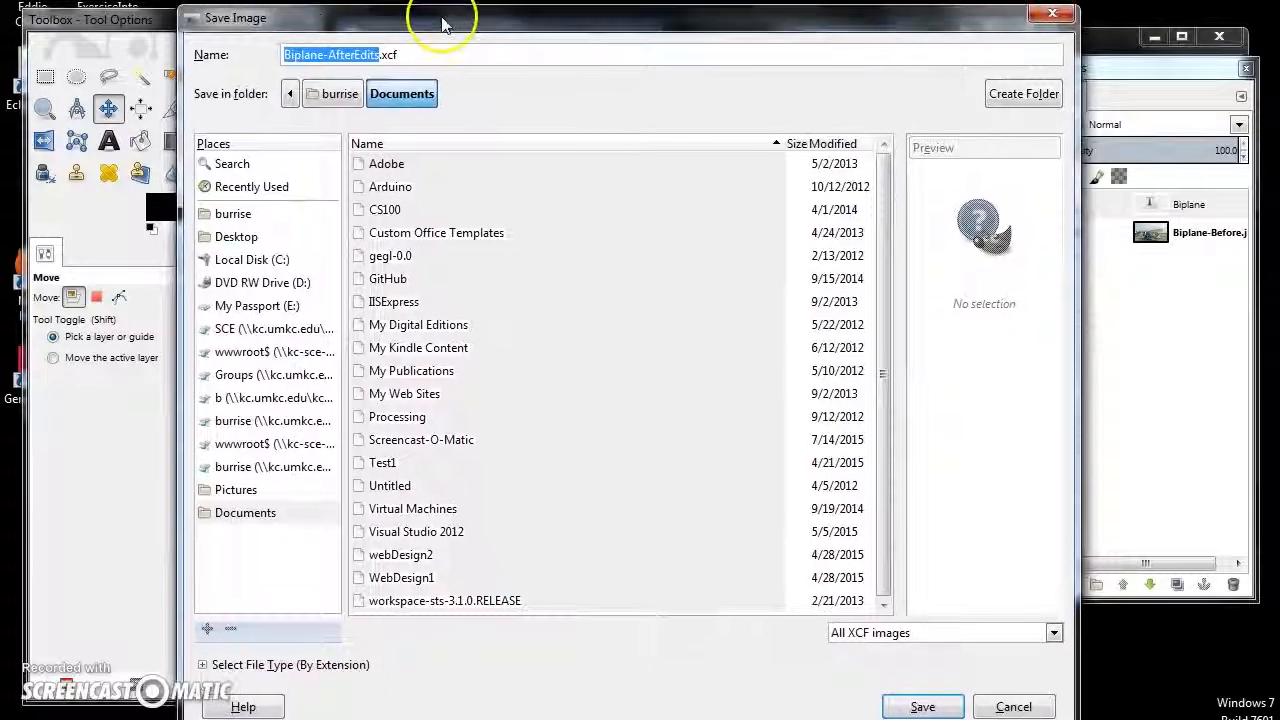
{"action": "left_click", "coordinate": [1048, 16]}
- Save the layered image as Biplane.xcf in the C: drive folder docs\classes\cs100\assignments\mm\Example
{"action": "left_click", "coordinate": [357, 58]}
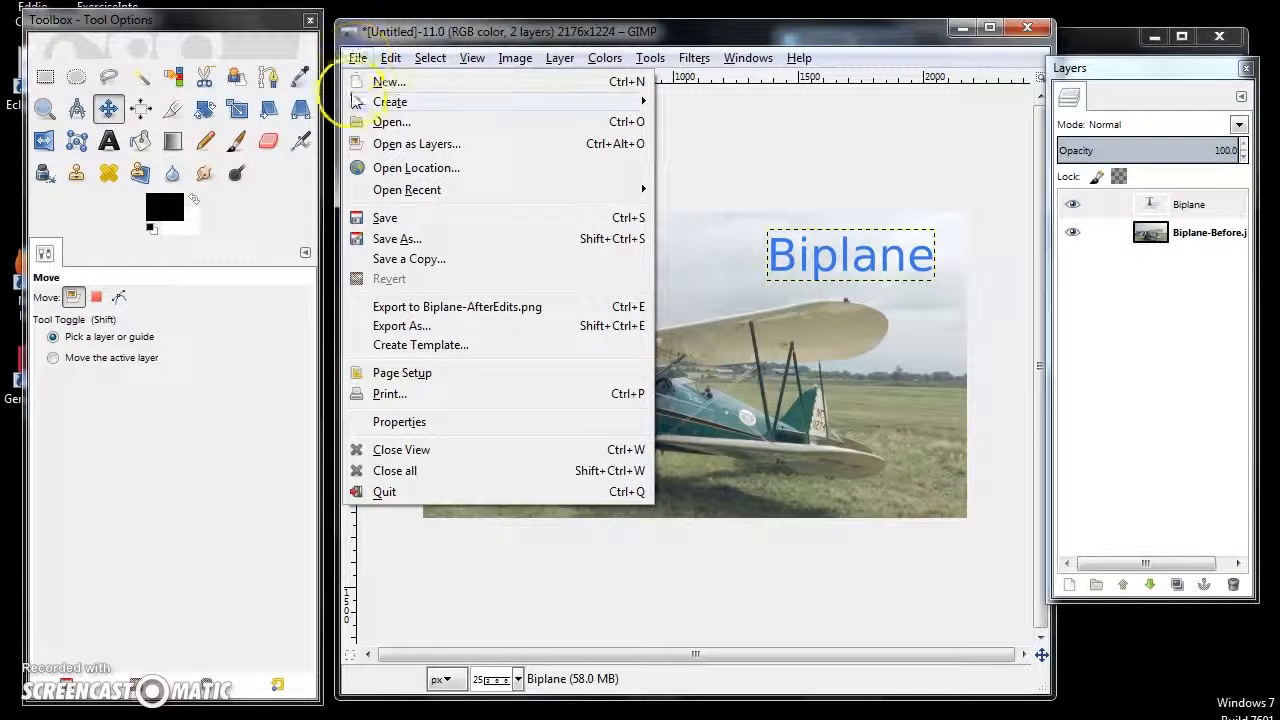
{"action": "left_click", "coordinate": [390, 220]}
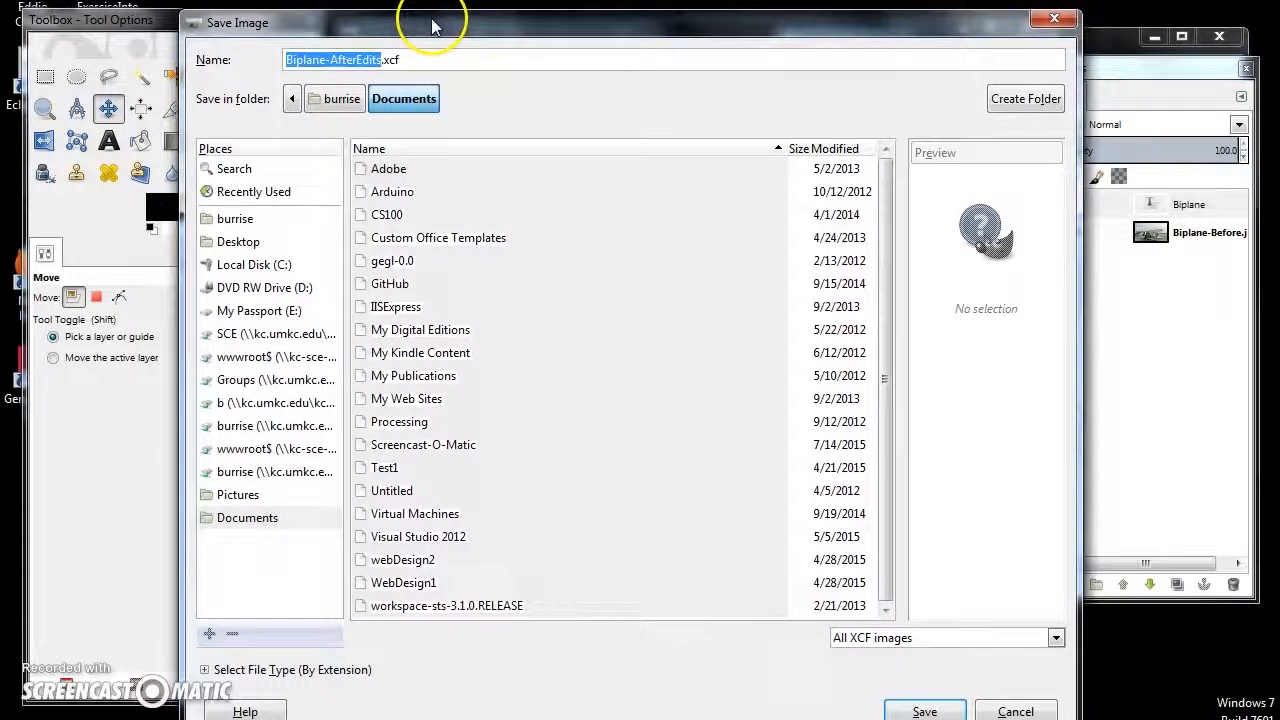
{"action": "left_click", "coordinate": [420, 57]}
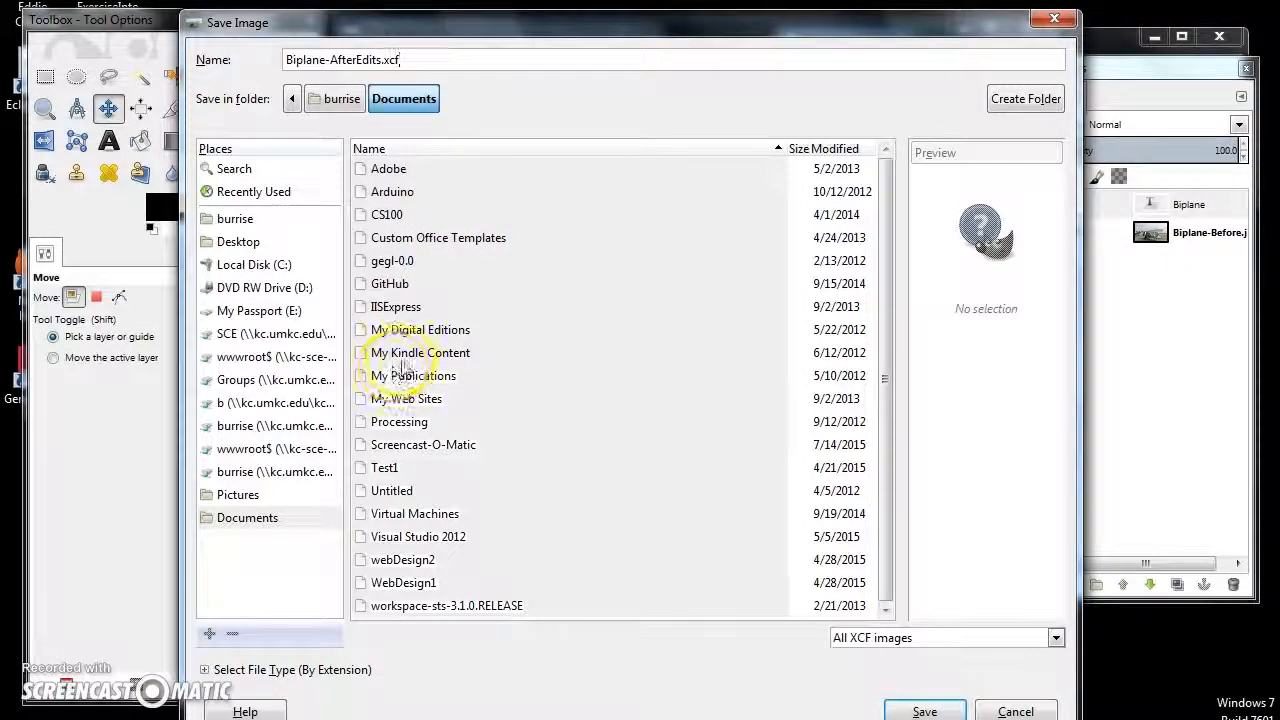
{"action": "left_click", "coordinate": [226, 265]}
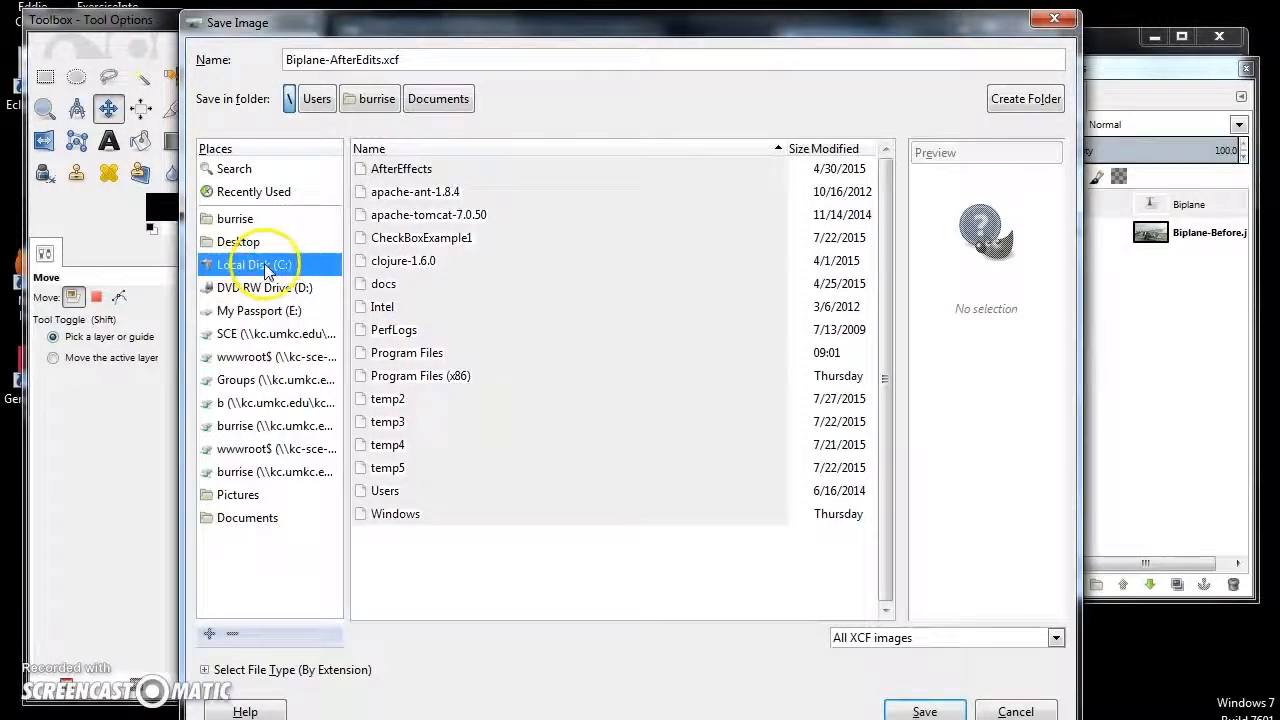
{"action": "double_click", "coordinate": [385, 284]}
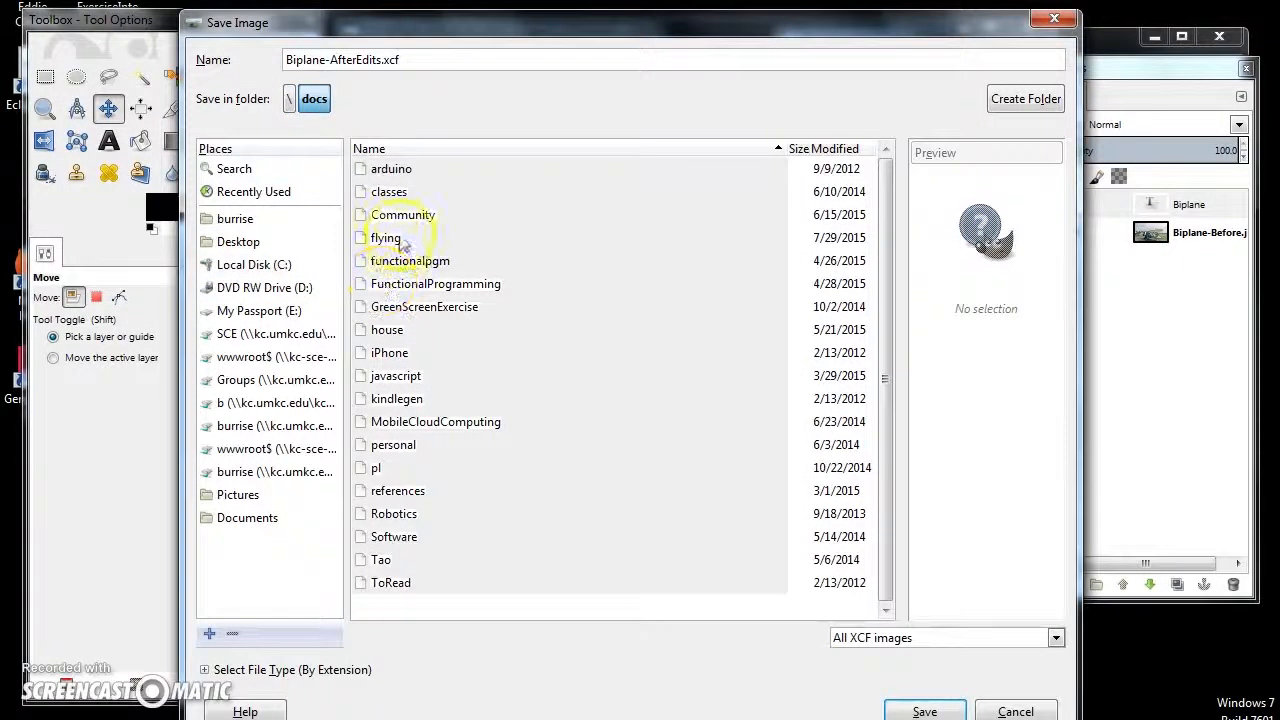
{"action": "double_click", "coordinate": [390, 193]}
{"action": "double_click", "coordinate": [391, 172]}
{"action": "double_click", "coordinate": [394, 214]}
{"action": "double_click", "coordinate": [380, 194]}
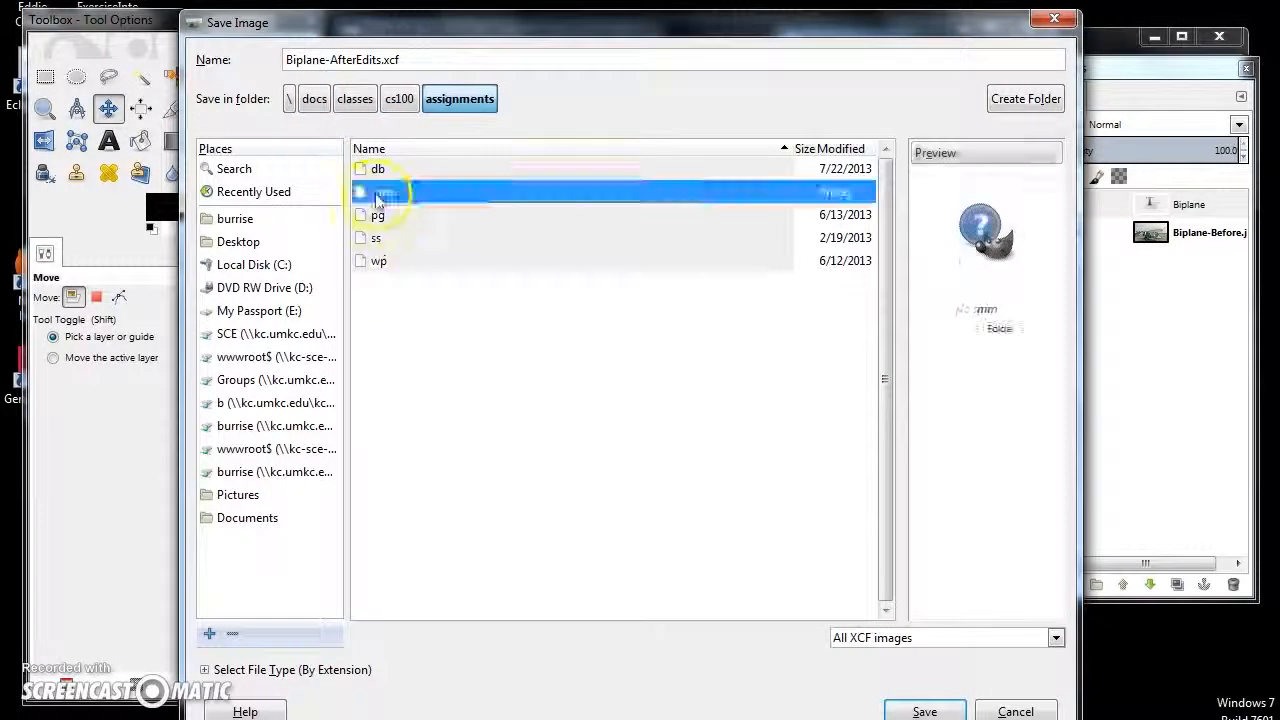
{"action": "double_click", "coordinate": [385, 171]}
{"action": "left_click", "coordinate": [383, 60]}
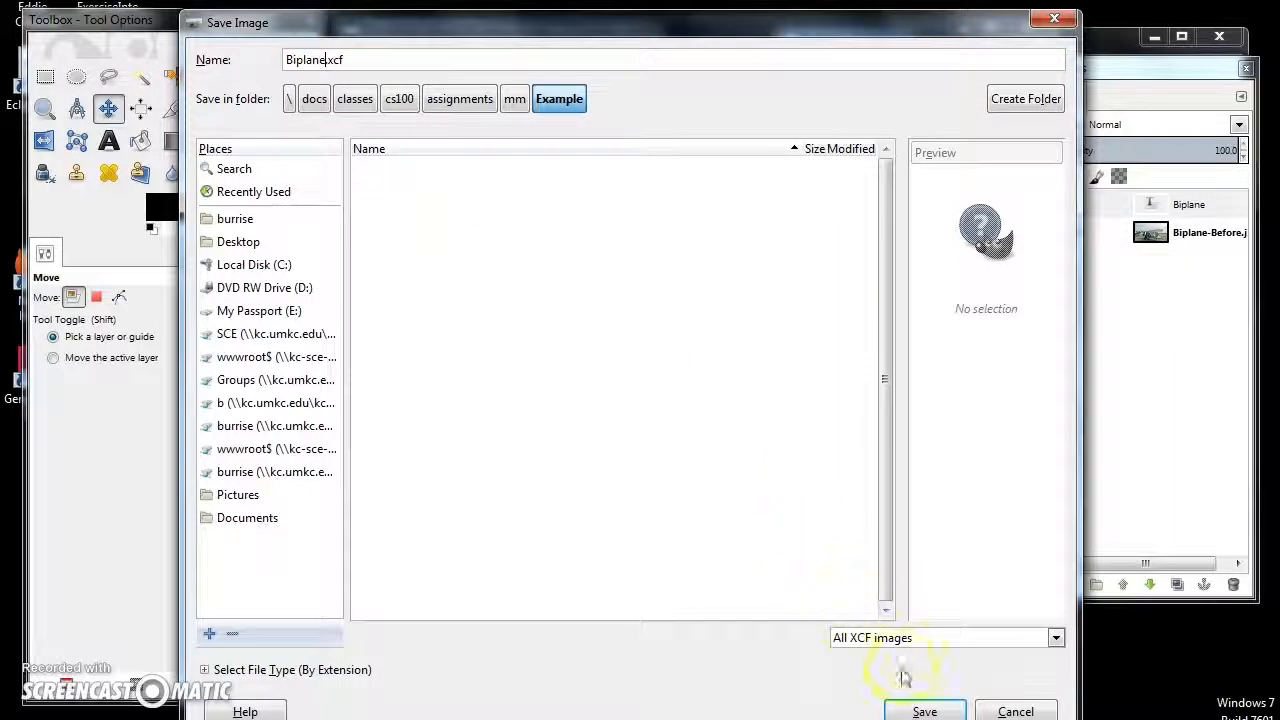
{"action": "left_click", "coordinate": [924, 711]}
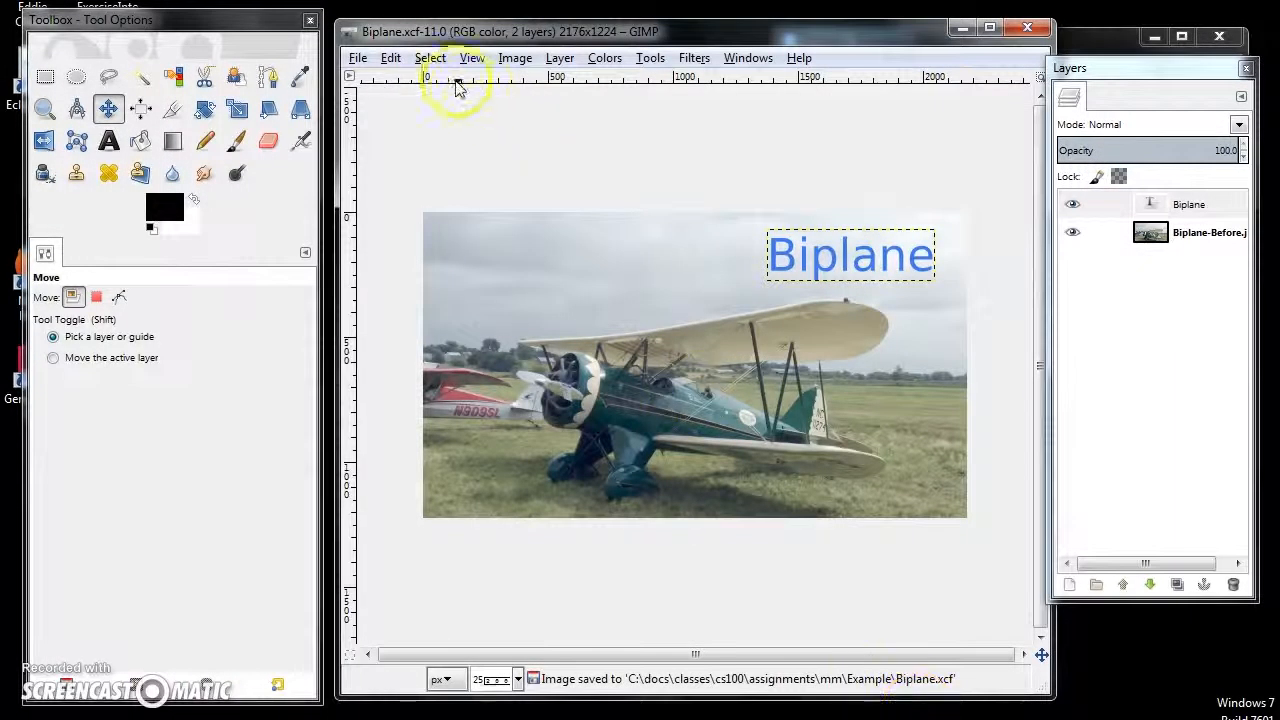
- Close all open images and reopen the layered Biplane.xcf from the Example folder
{"action": "left_click", "coordinate": [358, 58]}
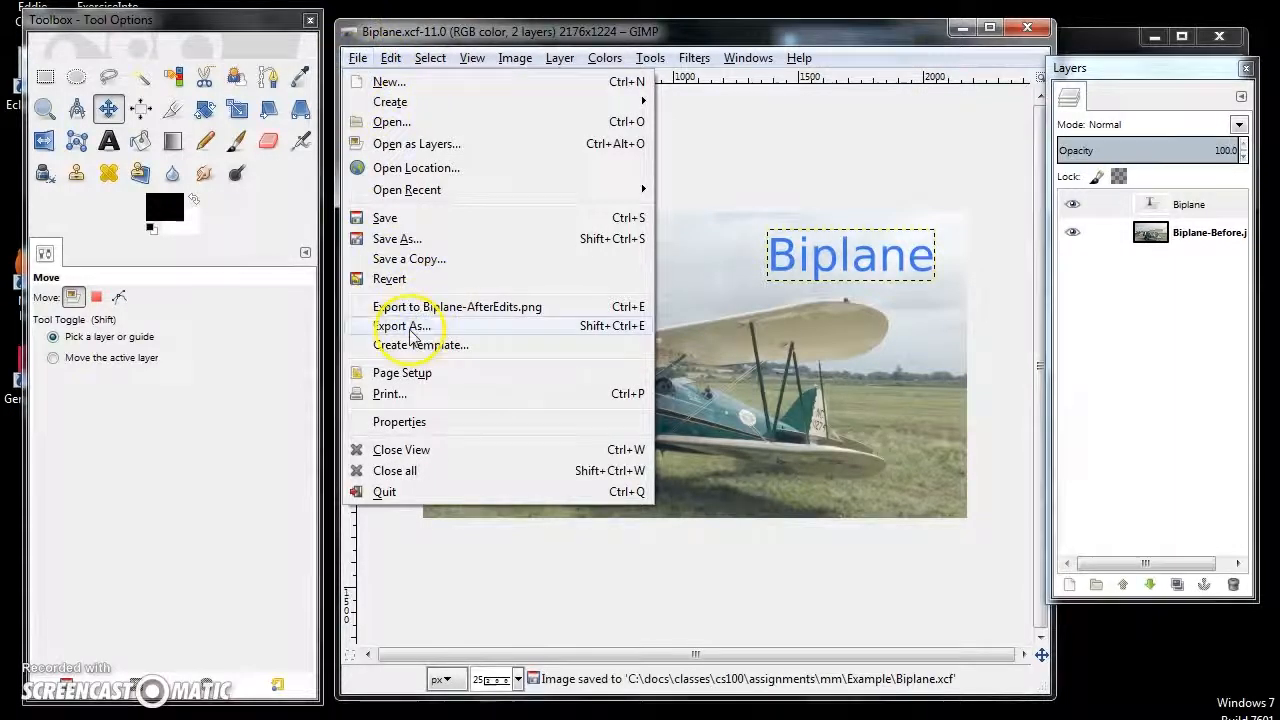
{"action": "left_click", "coordinate": [440, 474]}
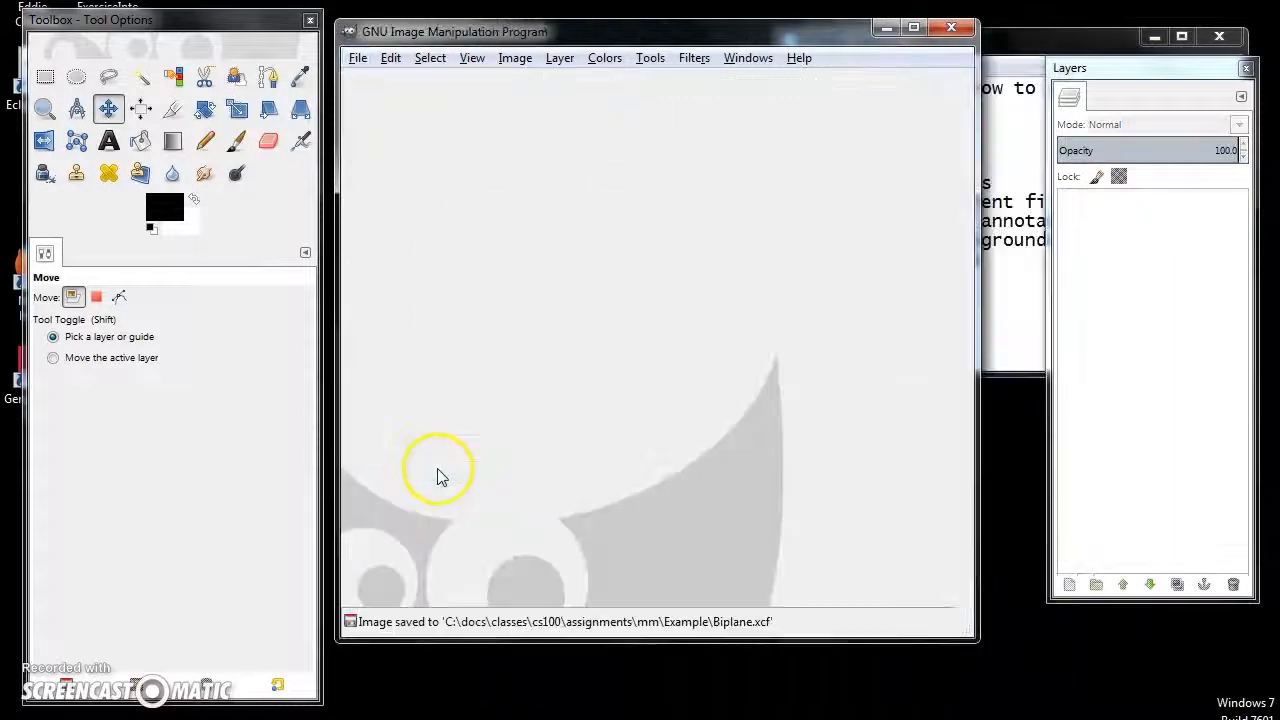
{"action": "left_click", "coordinate": [358, 58]}
{"action": "left_click", "coordinate": [378, 120]}
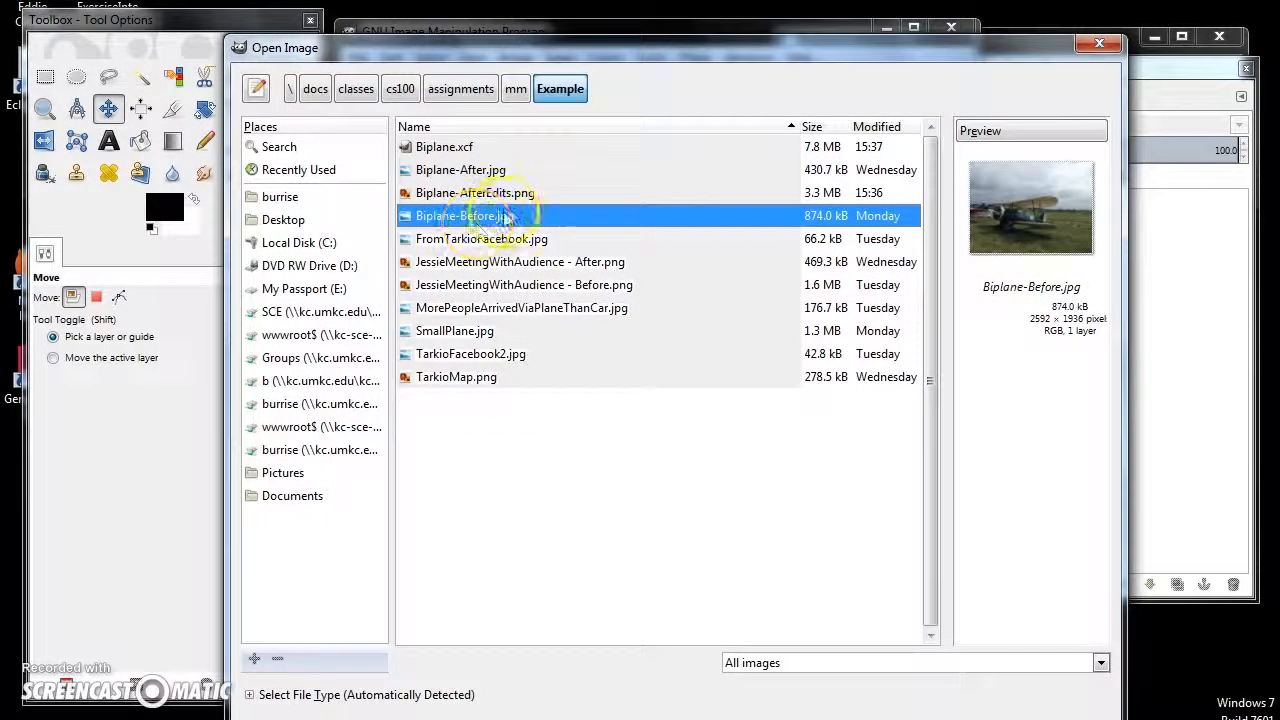
{"action": "left_click", "coordinate": [440, 193]}
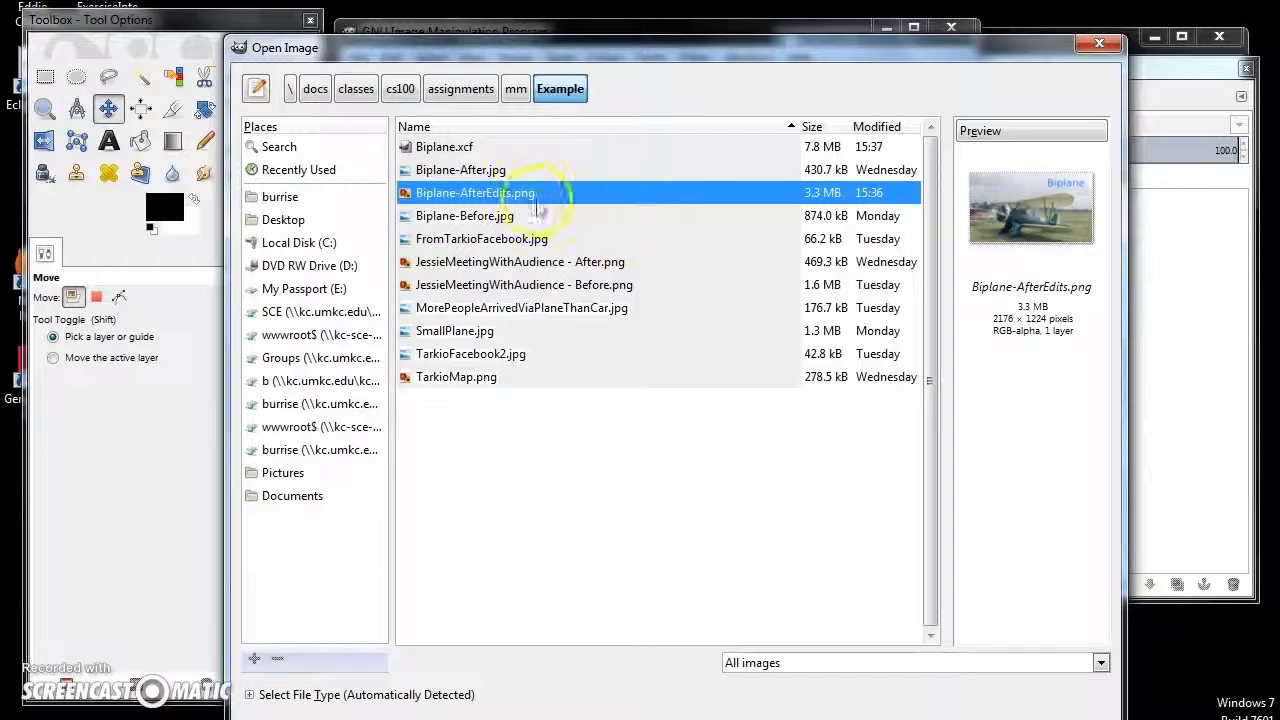
{"action": "left_click", "coordinate": [446, 149]}
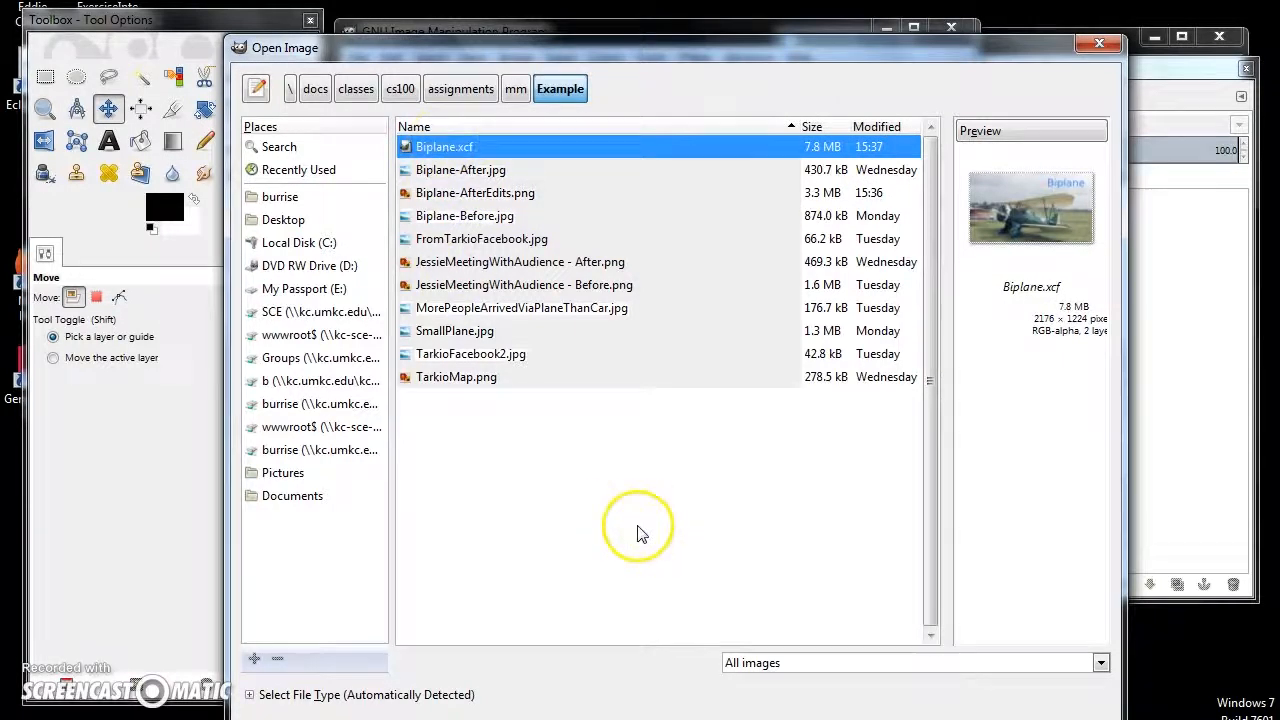
{"action": "left_click_drag", "start_coordinate": [760, 65], "coordinate": [739, 2]}
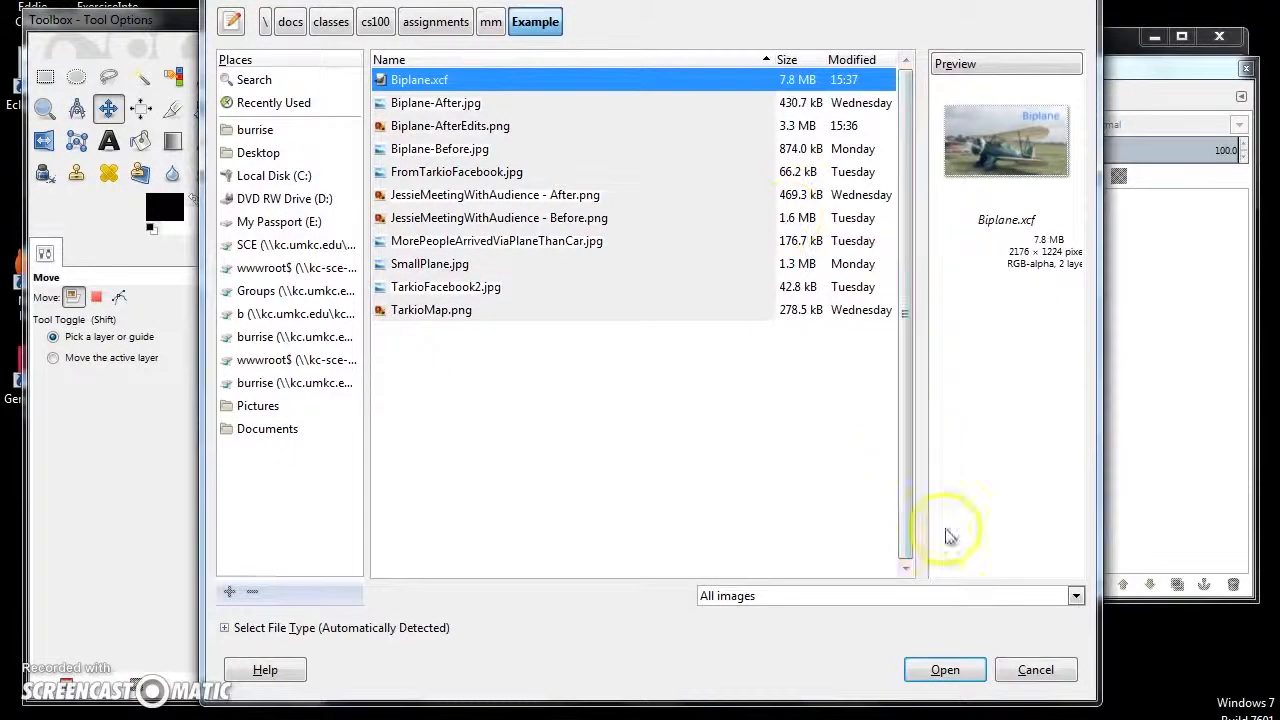
{"action": "left_click", "coordinate": [941, 667]}
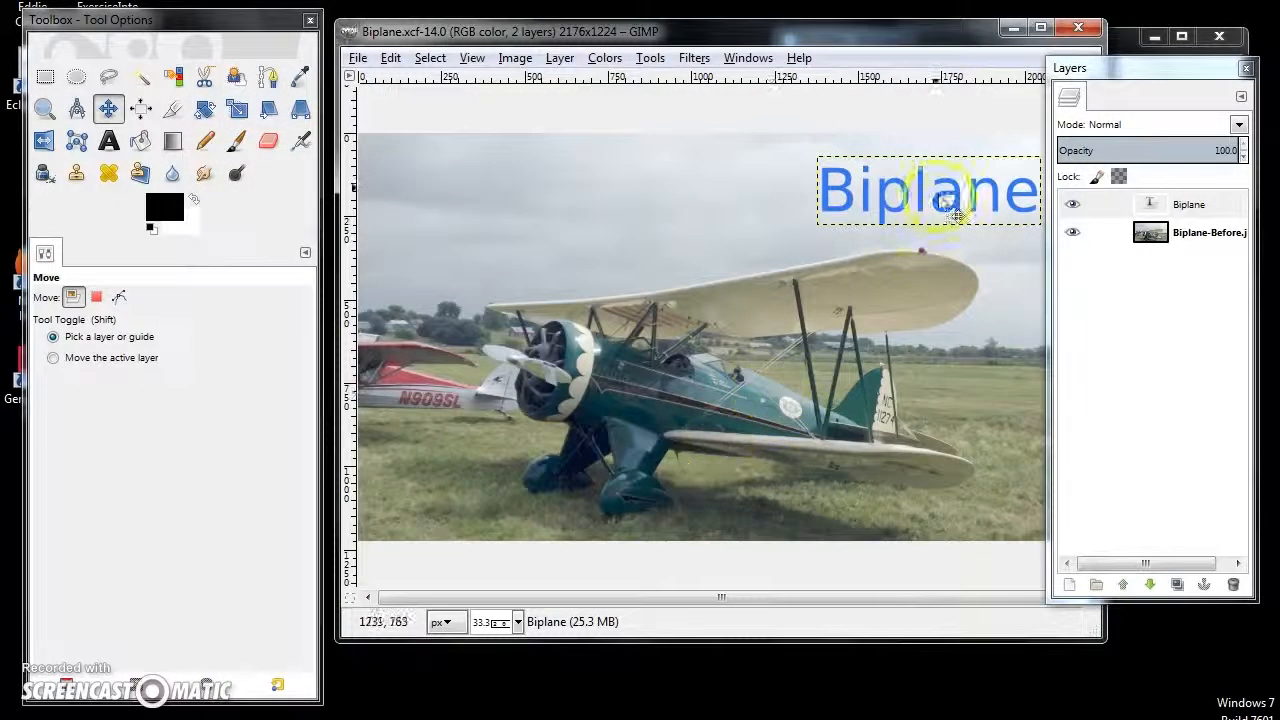
- Try inserting a hyphen after "Bi" in the "Biplane" text layer and delete it again
{"action": "left_click", "coordinate": [109, 140]}
{"action": "left_click", "coordinate": [857, 195]}
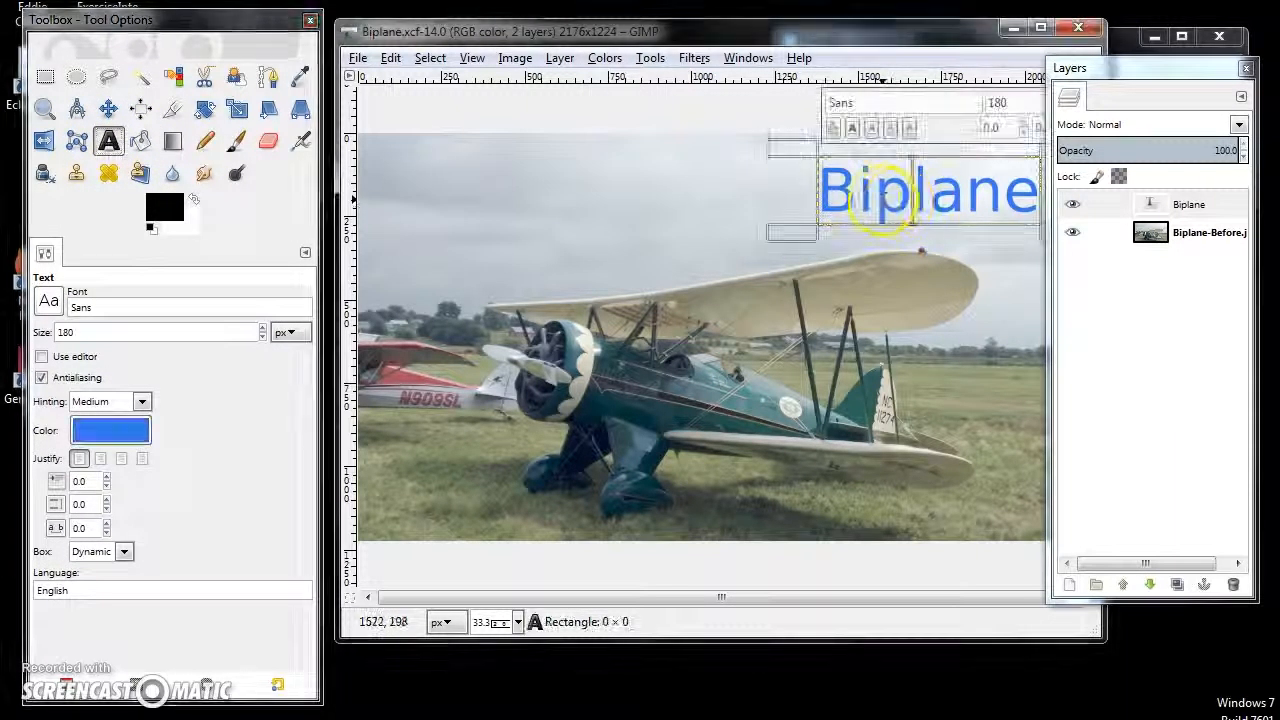
{"action": "type", "text": "-"}
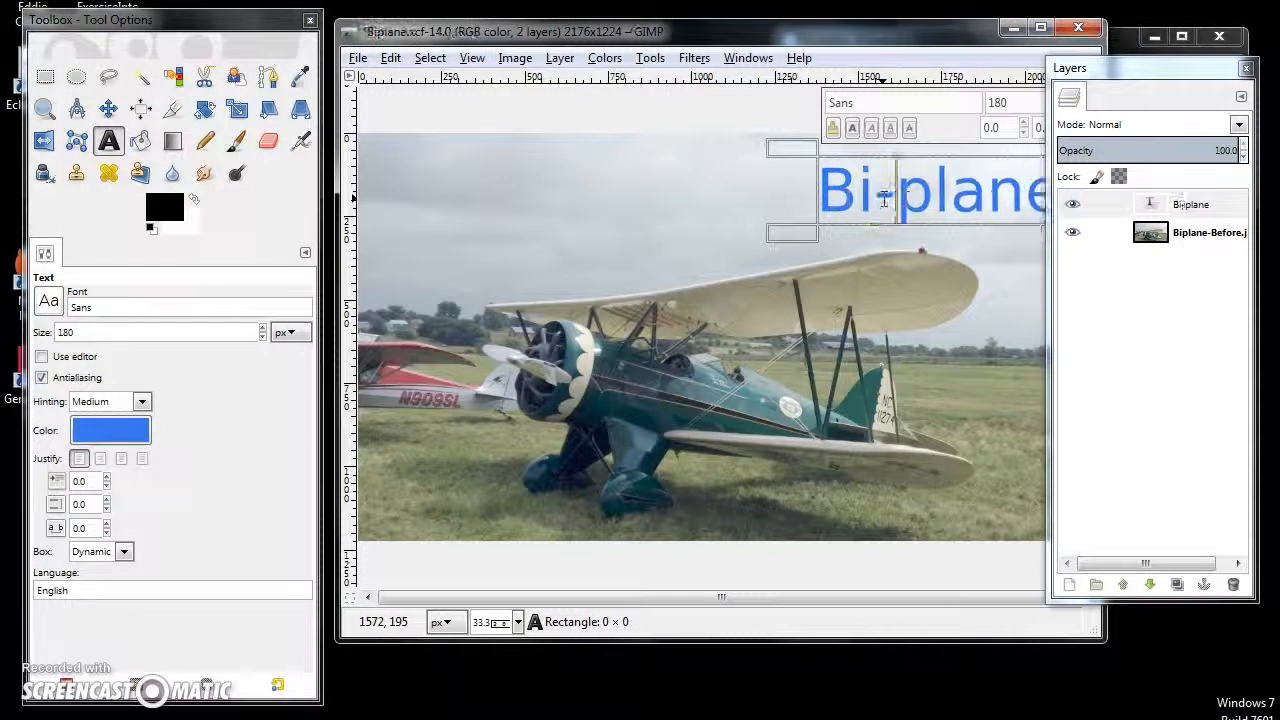
{"action": "key", "text": "BackSpace"}
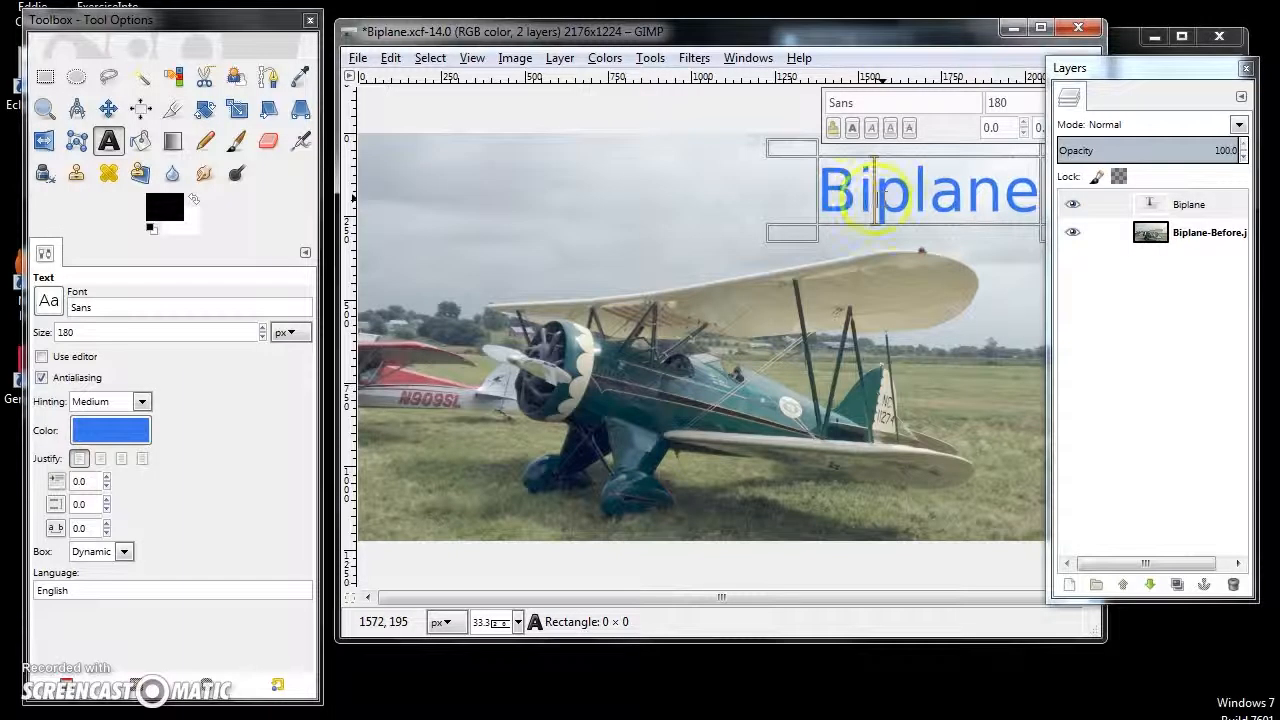
- Open the exported Biplane-AfterEdits.png from the Example folder
{"action": "left_click", "coordinate": [358, 58]}
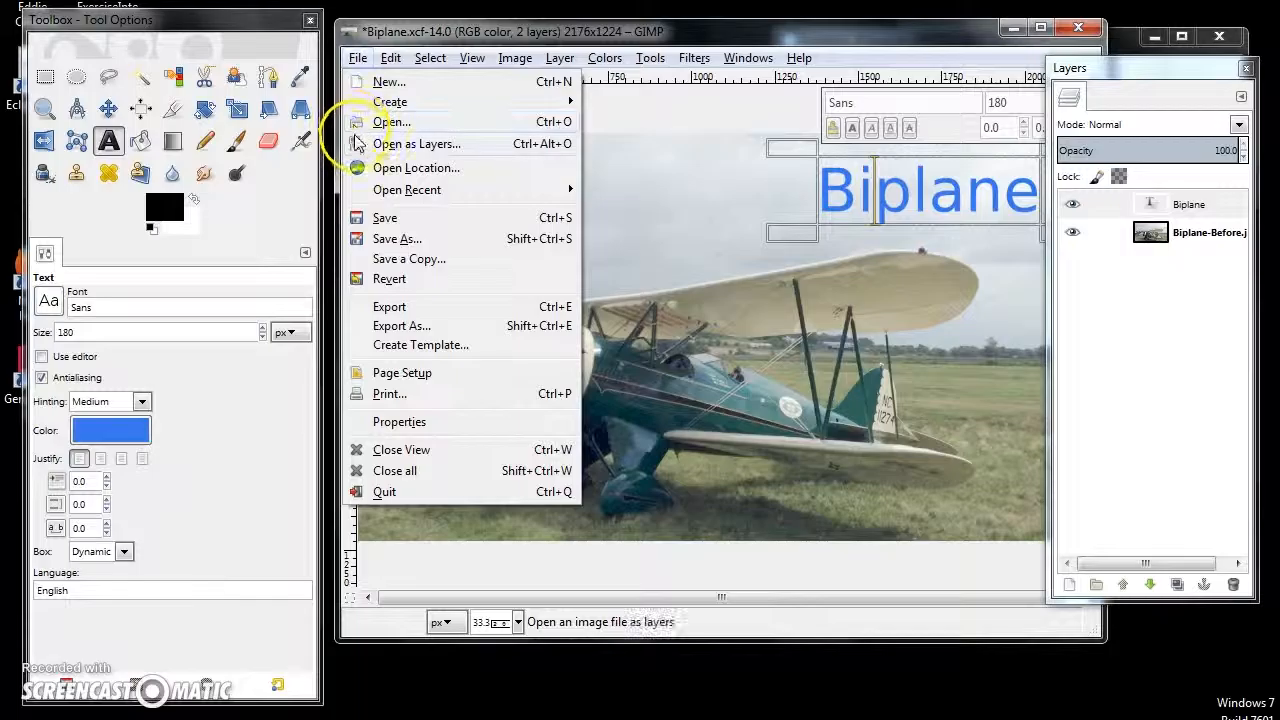
{"action": "left_click", "coordinate": [392, 121]}
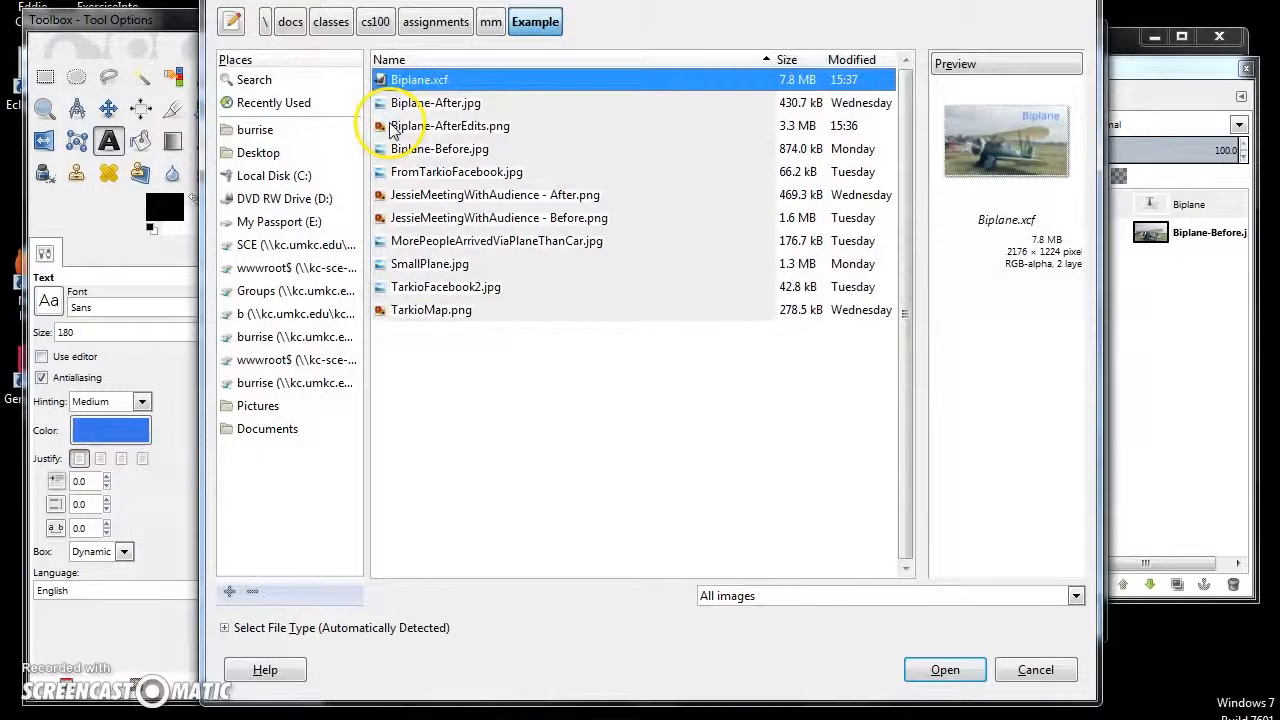
{"action": "double_click", "coordinate": [475, 128]}
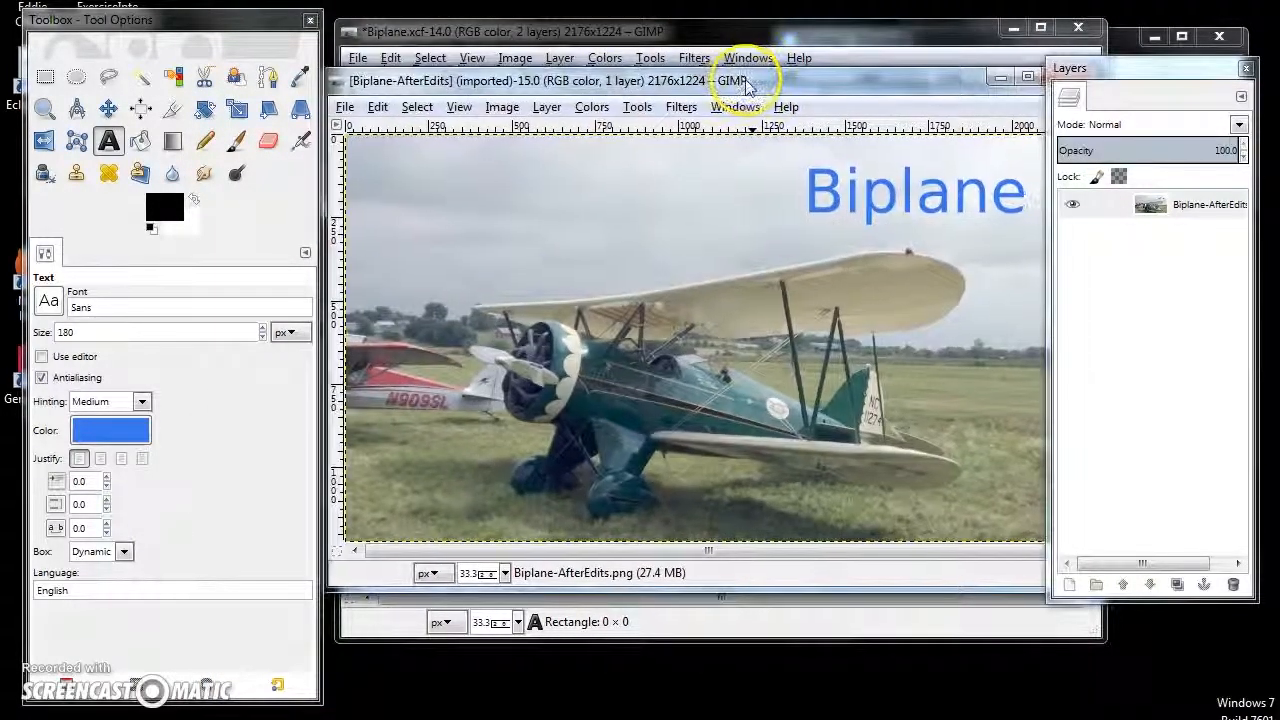
- Try to edit the "Biplane" title in the exported PNG with the Text tool
{"action": "left_click", "coordinate": [820, 208]}
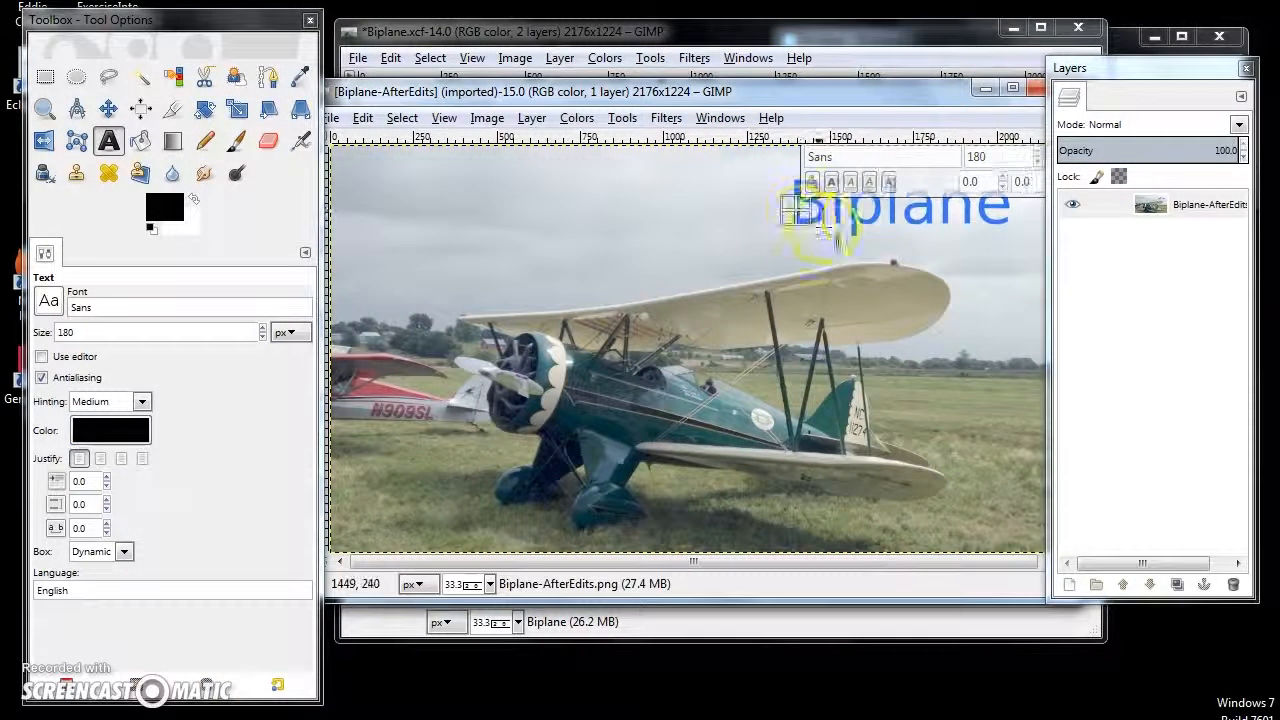
{"action": "left_click", "coordinate": [816, 219]}
{"action": "left_click", "coordinate": [858, 224]}
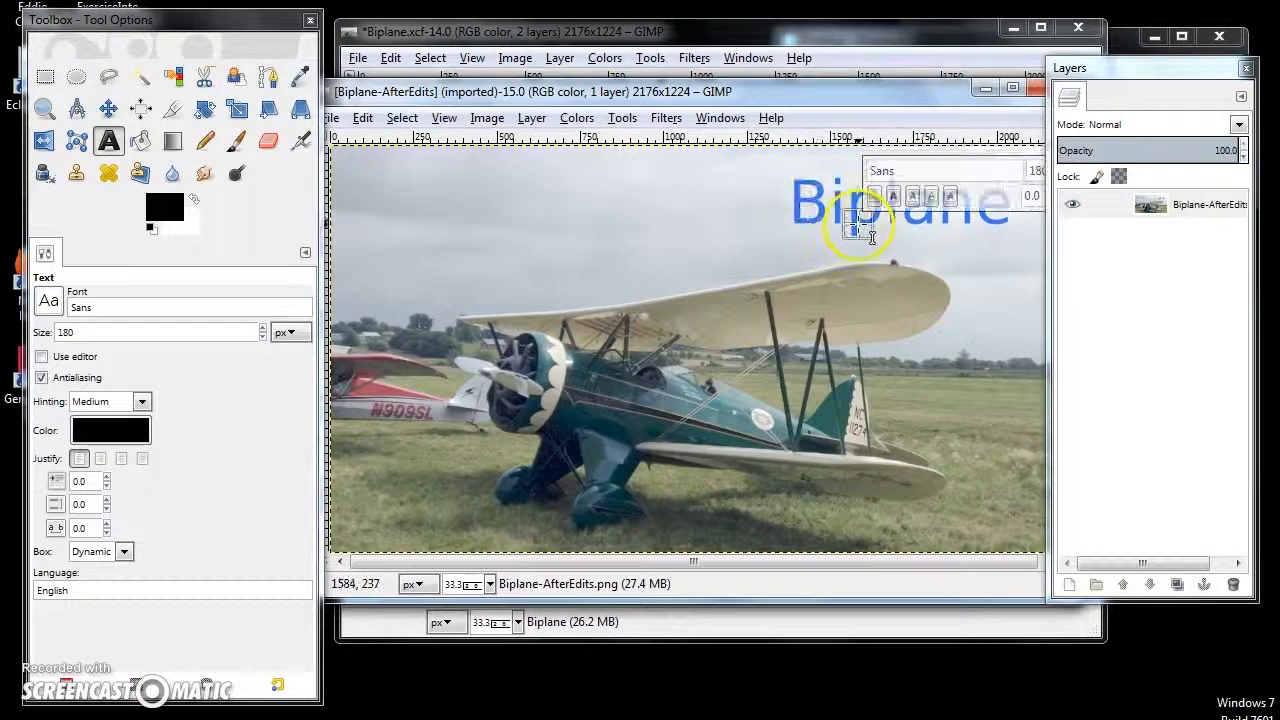
{"action": "left_click", "coordinate": [783, 194]}
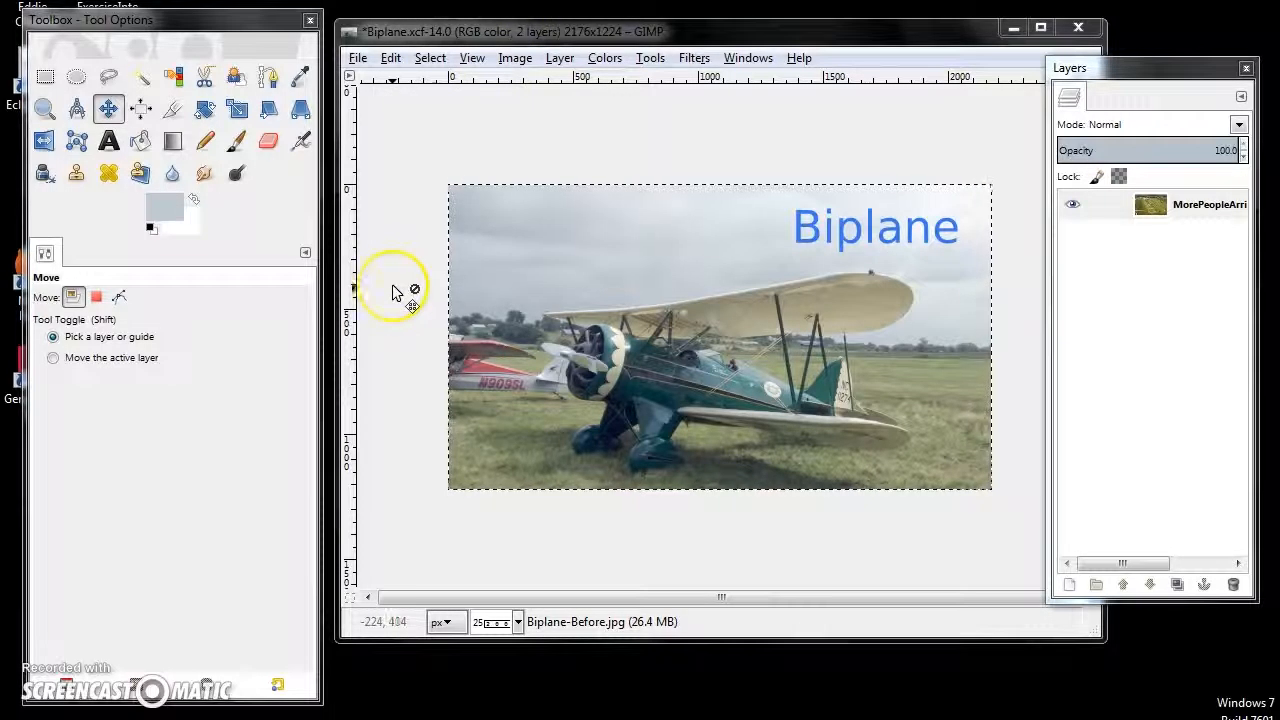
- Bring the MorePeopleArrivedViaPlaneThanCar image to the front and open CartoonPilot.jpg from the Example folder
{"action": "mouse_move", "coordinate": [645, 712]}
{"action": "left_click", "coordinate": [709, 645]}
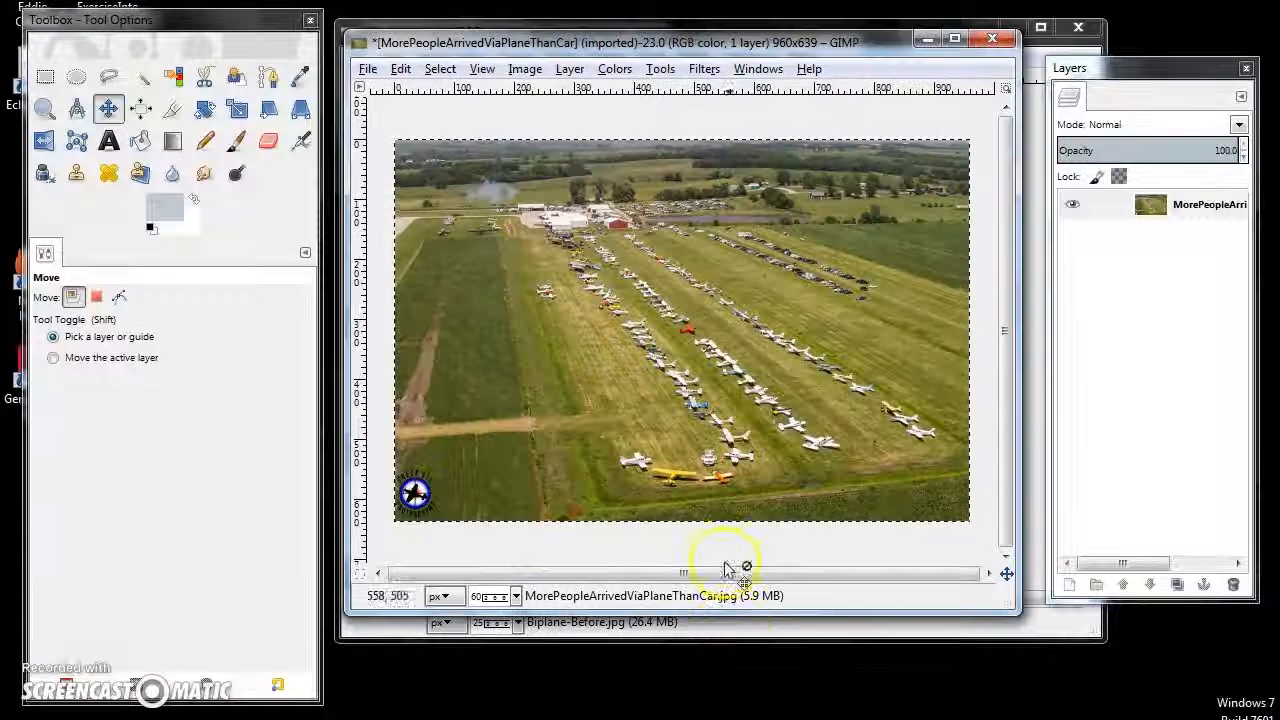
{"action": "left_click", "coordinate": [628, 45]}
{"action": "left_click_drag", "start_coordinate": [628, 50], "coordinate": [635, 51]}
{"action": "left_click", "coordinate": [368, 68]}
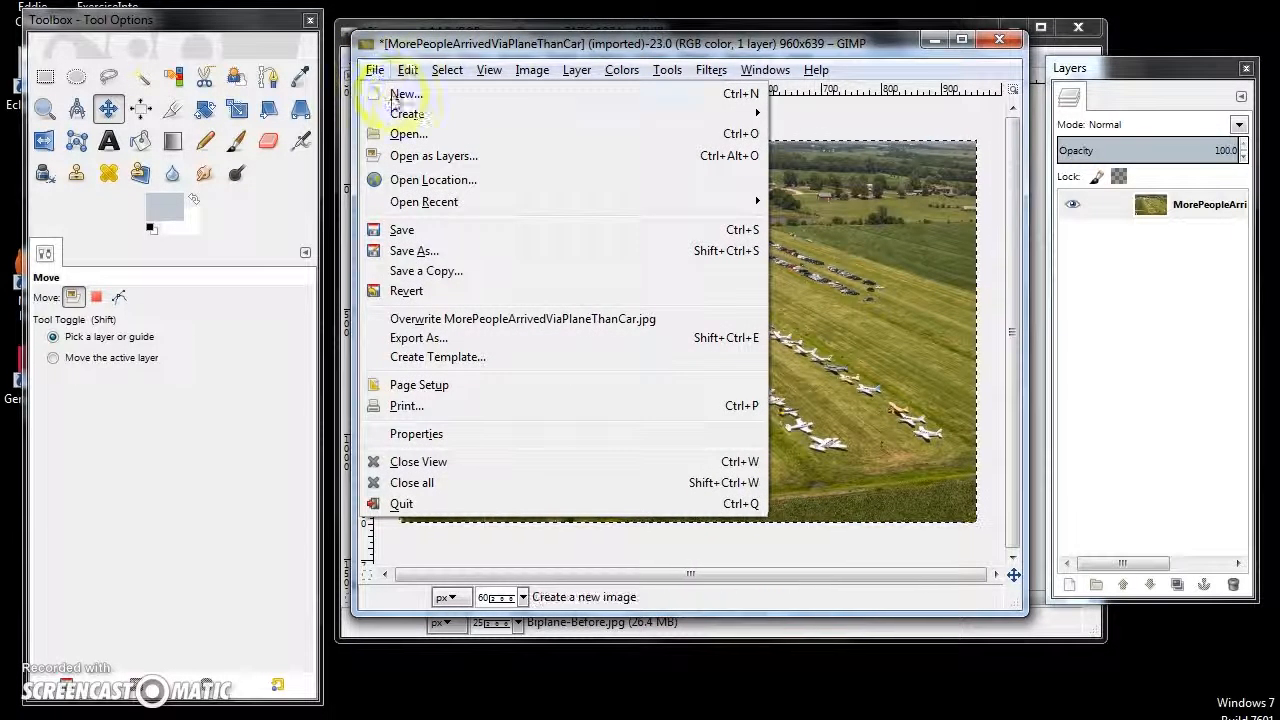
{"action": "left_click", "coordinate": [409, 133]}
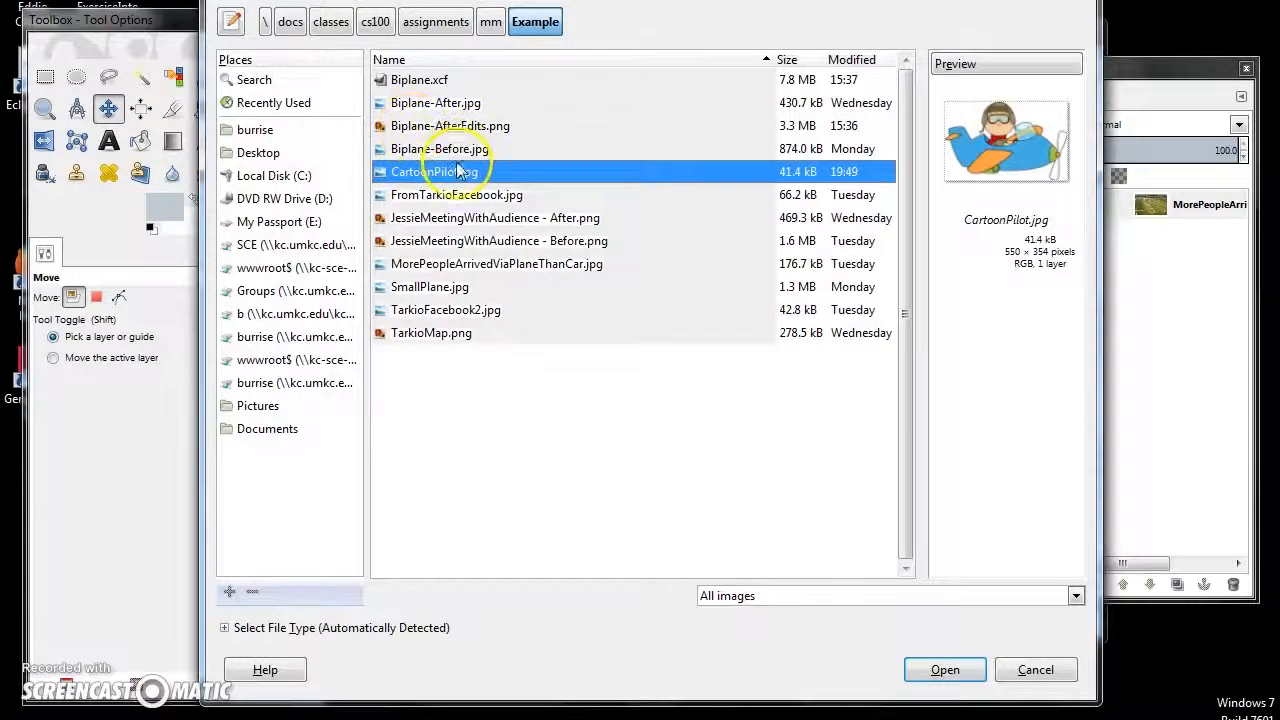
{"action": "left_click", "coordinate": [945, 670]}
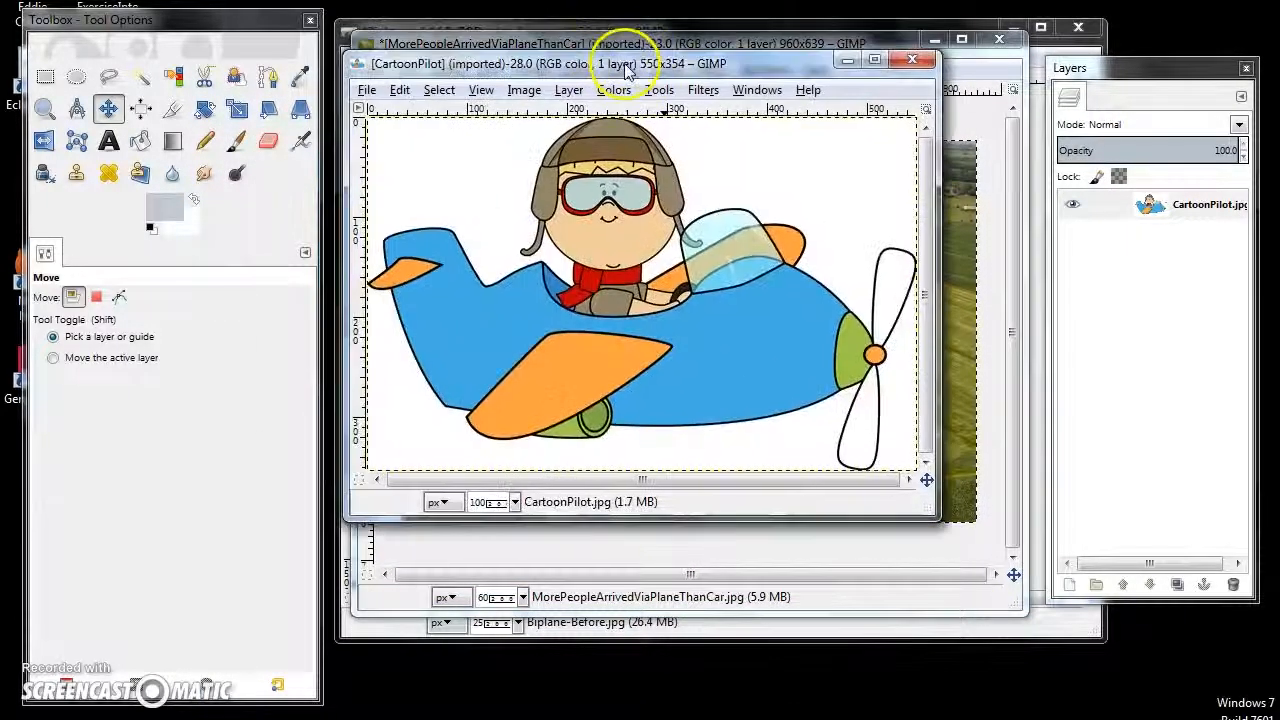
- Select the entire CartoonPilot image and copy it to the clipboard
{"action": "left_click_drag", "start_coordinate": [623, 48], "coordinate": [828, 205]}
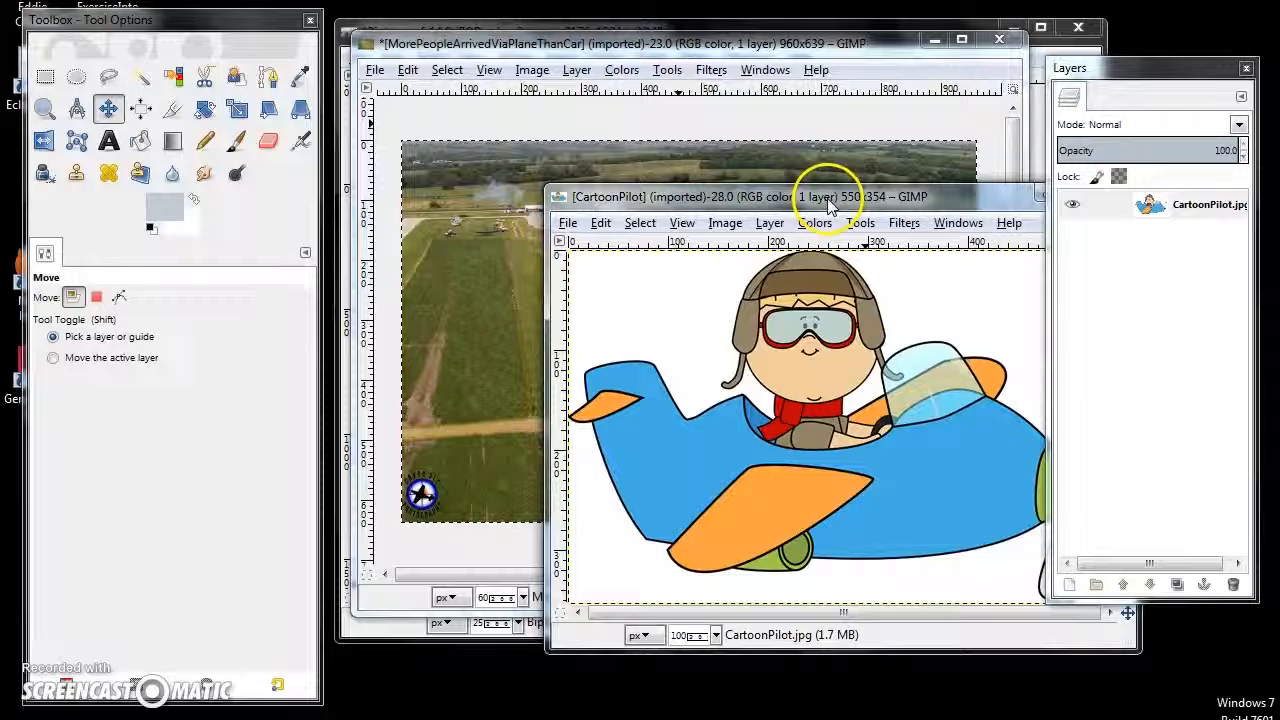
{"action": "left_click_drag", "start_coordinate": [627, 206], "coordinate": [540, 215]}
{"action": "left_click", "coordinate": [558, 206]}
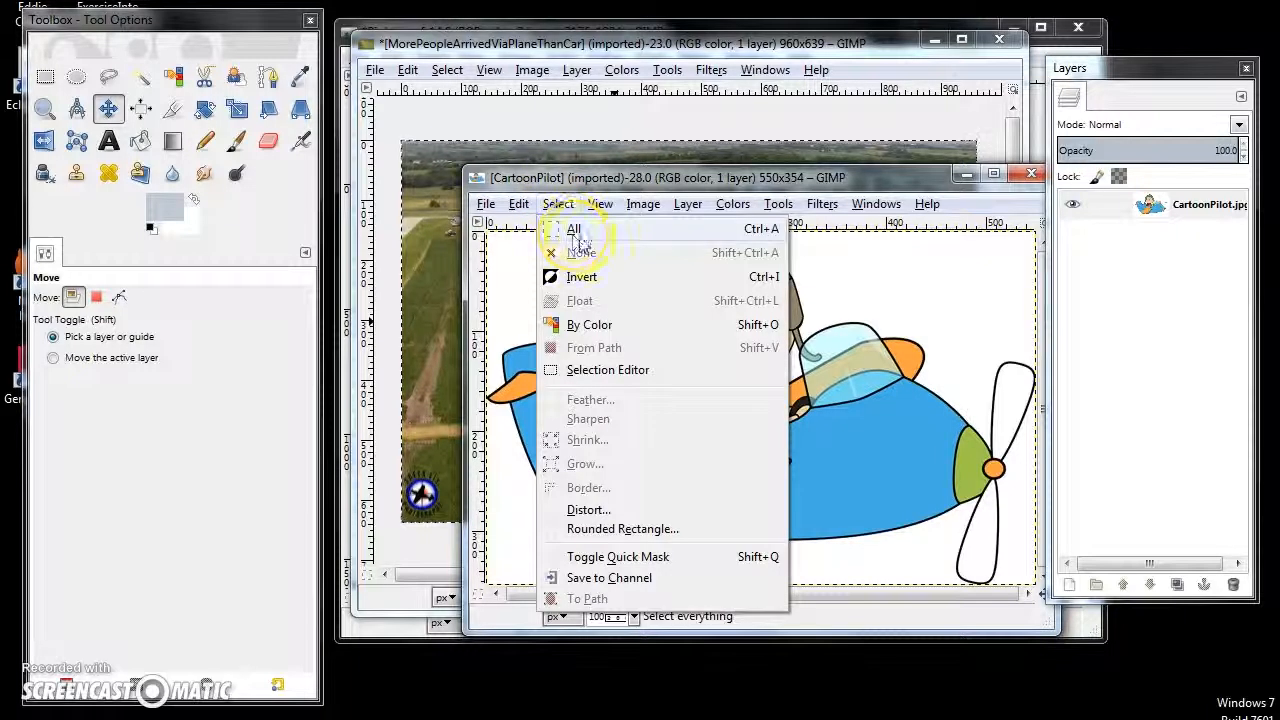
{"action": "left_click", "coordinate": [578, 236]}
{"action": "left_click", "coordinate": [518, 204]}
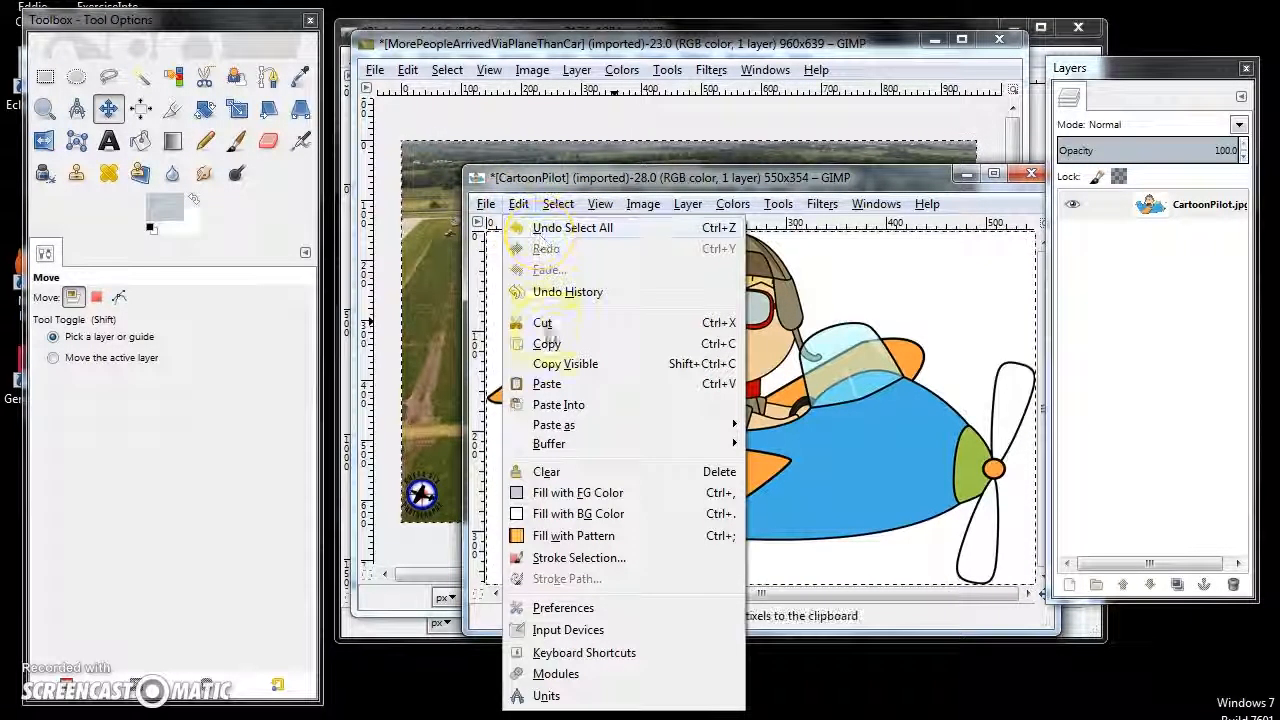
{"action": "left_click", "coordinate": [547, 343]}
- Paste the copied cartoon pilot as a new layer in the MorePeopleArrivedViaPlaneThanCar image
{"action": "left_click", "coordinate": [545, 40]}
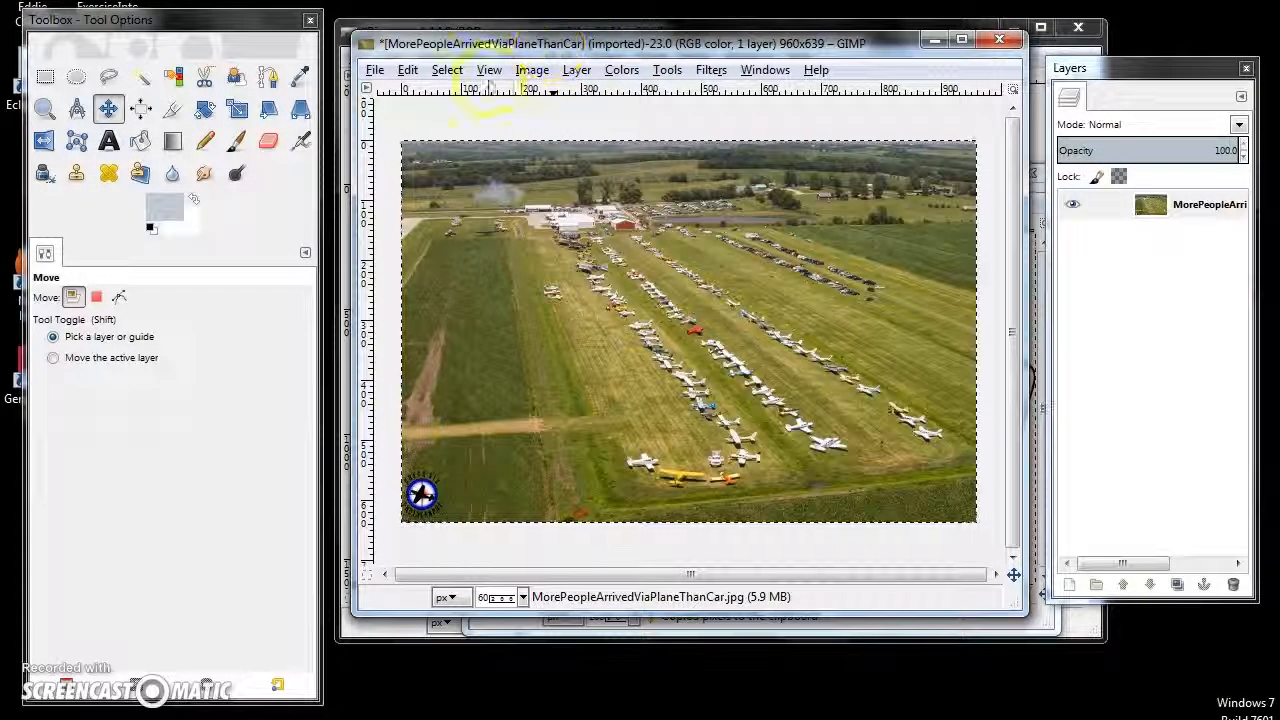
{"action": "left_click", "coordinate": [407, 70]}
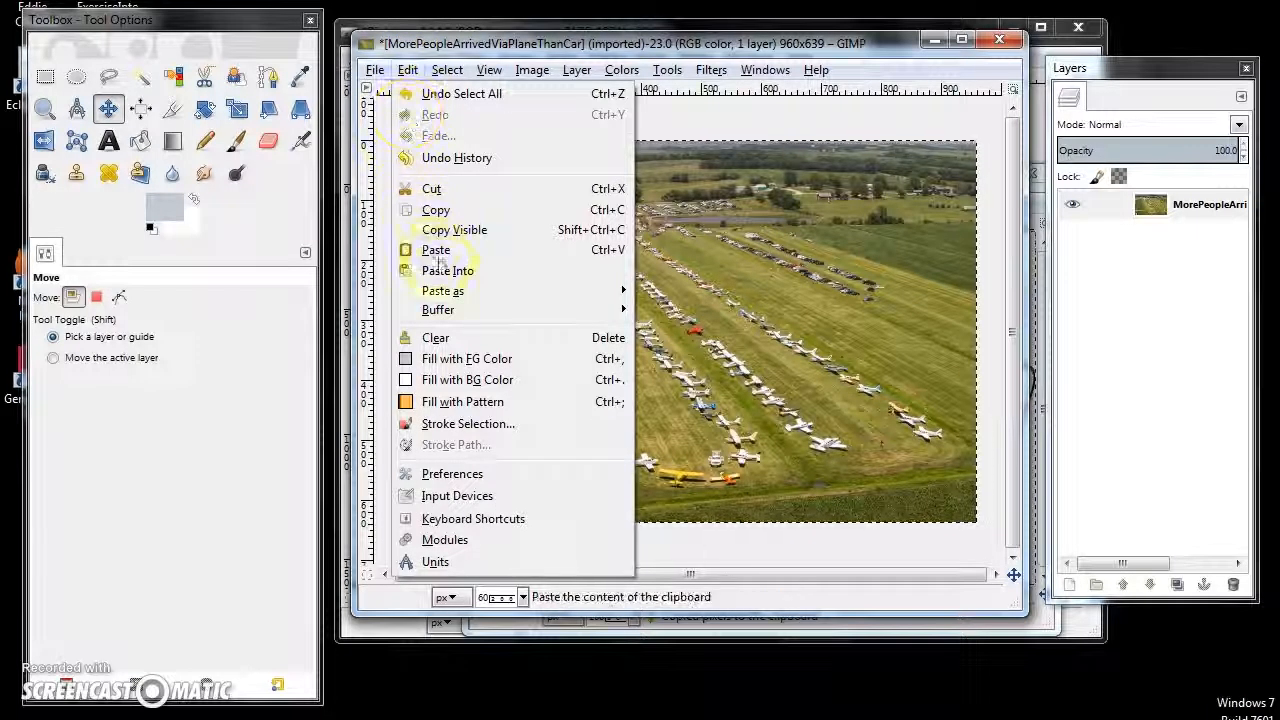
{"action": "mouse_move", "coordinate": [578, 298]}
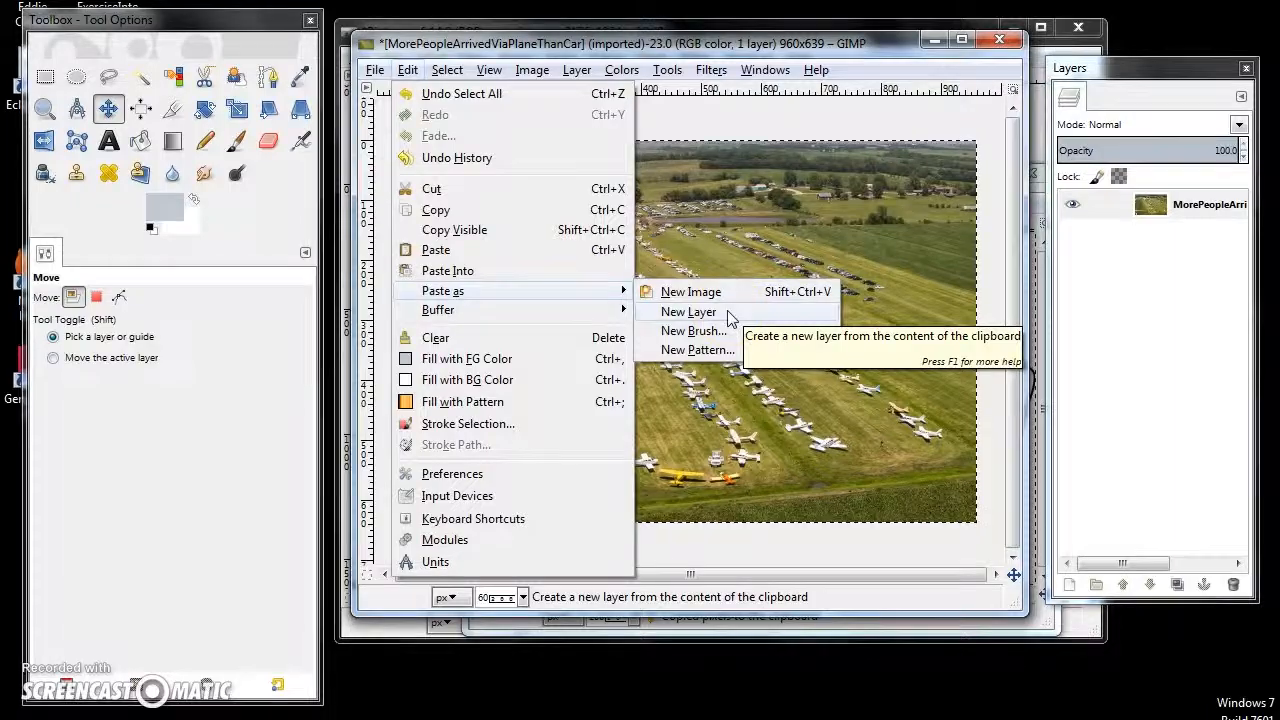
{"action": "left_click", "coordinate": [690, 312]}
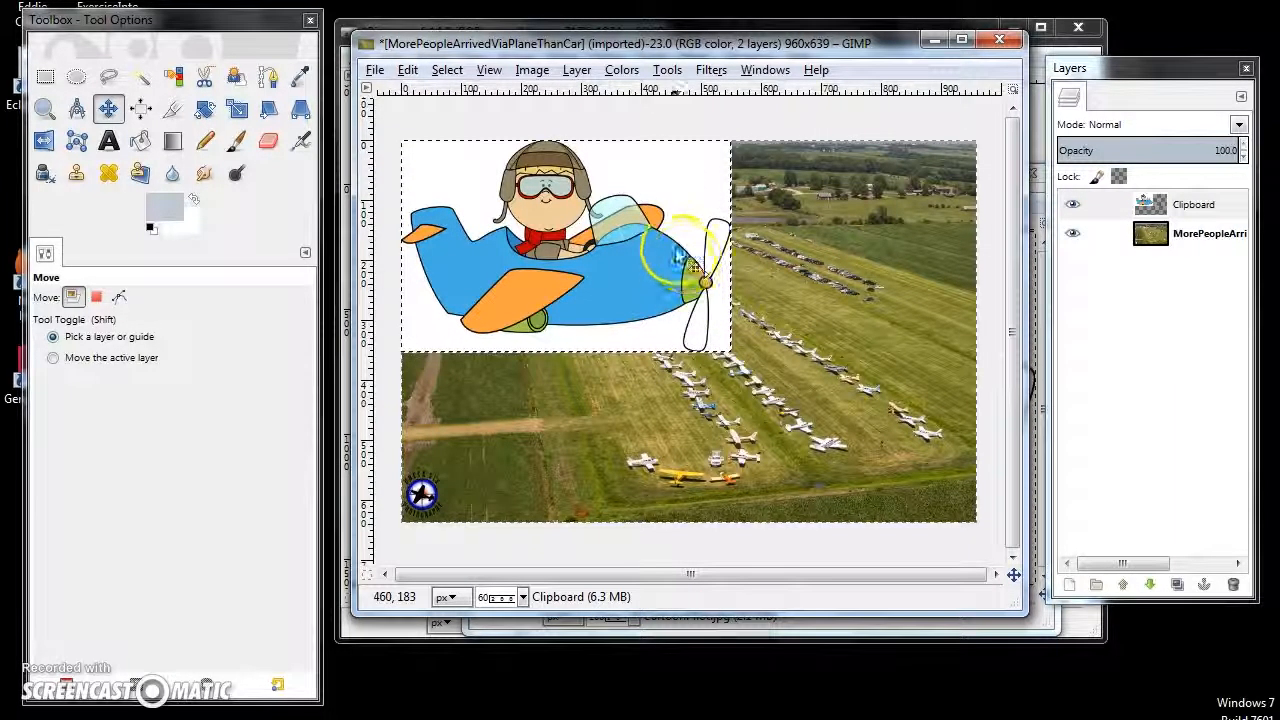
- Try the pasted cartoon layer nearer the photo's centre, and undo both the move and the added layer
{"action": "left_click_drag", "start_coordinate": [617, 178], "coordinate": [690, 233]}
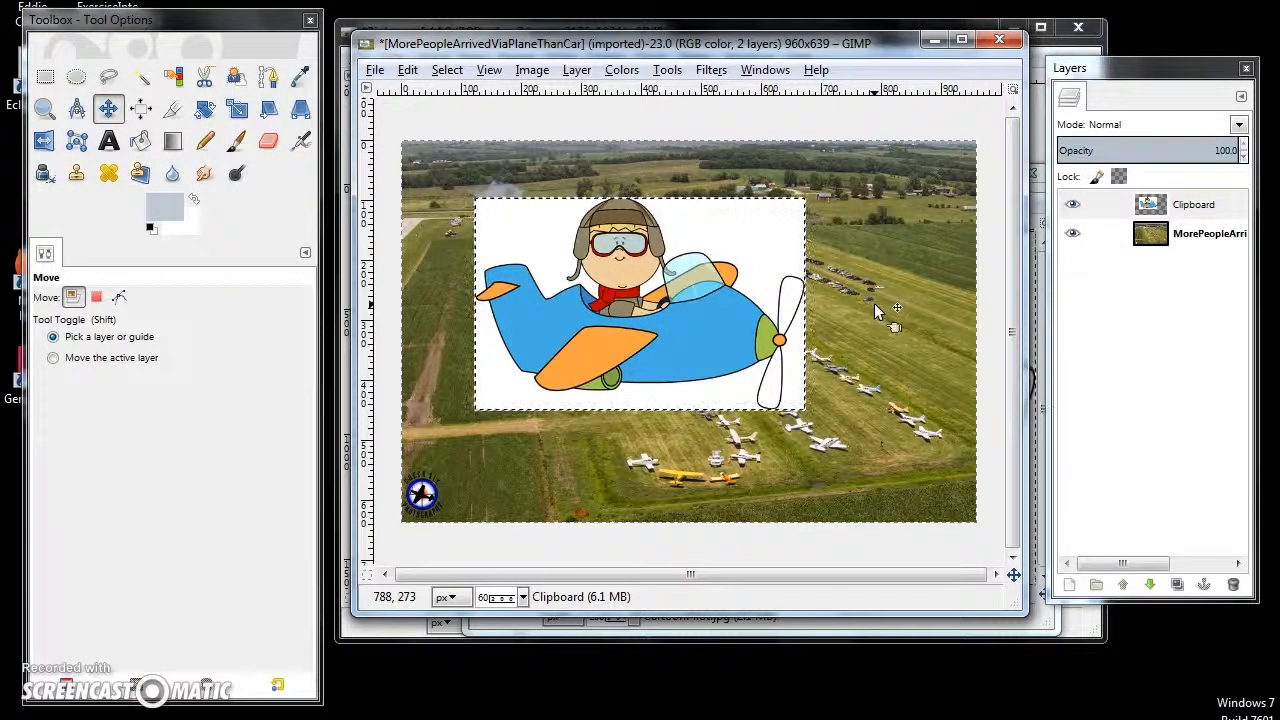
{"action": "left_click", "coordinate": [408, 70]}
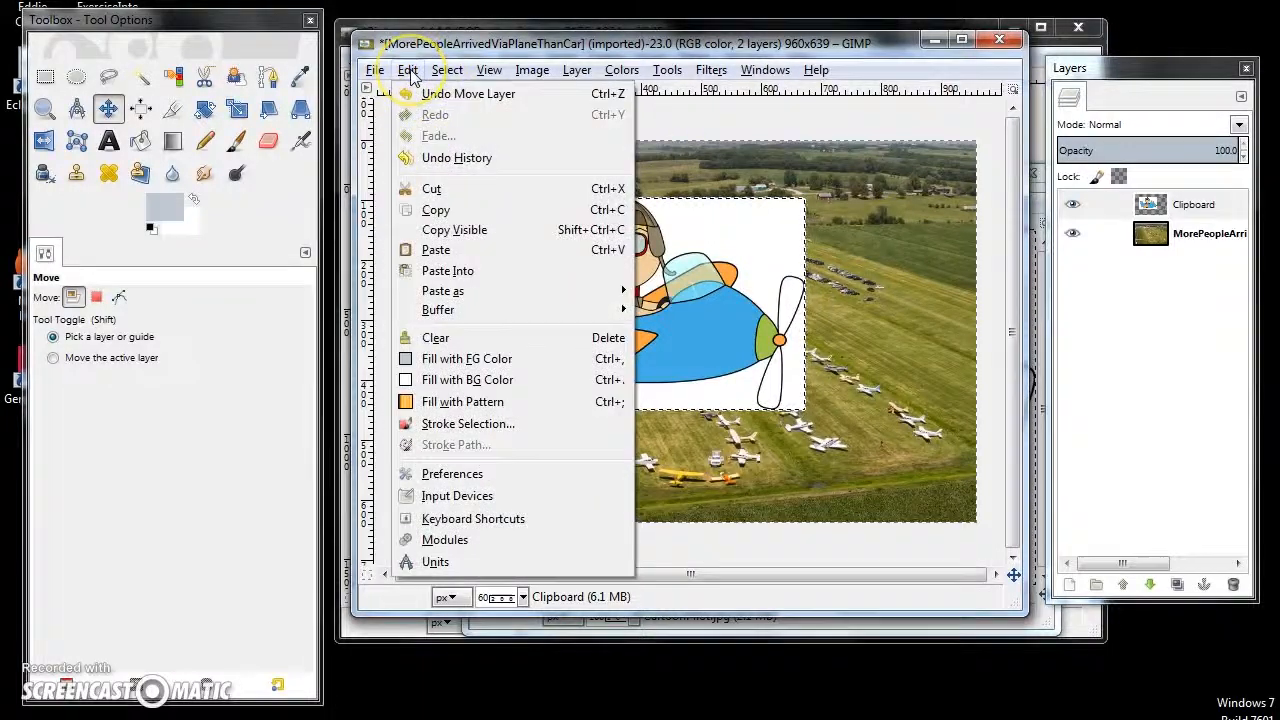
{"action": "left_click", "coordinate": [420, 94]}
{"action": "left_click", "coordinate": [408, 70]}
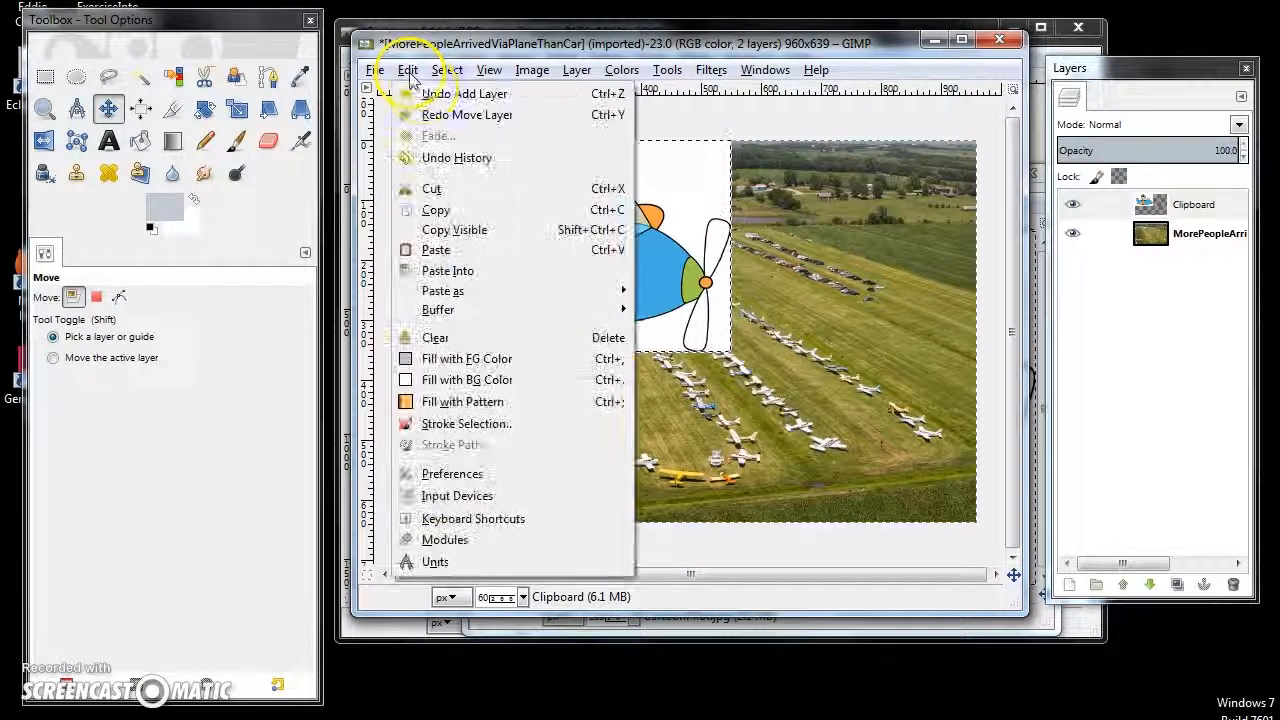
{"action": "left_click", "coordinate": [430, 94]}
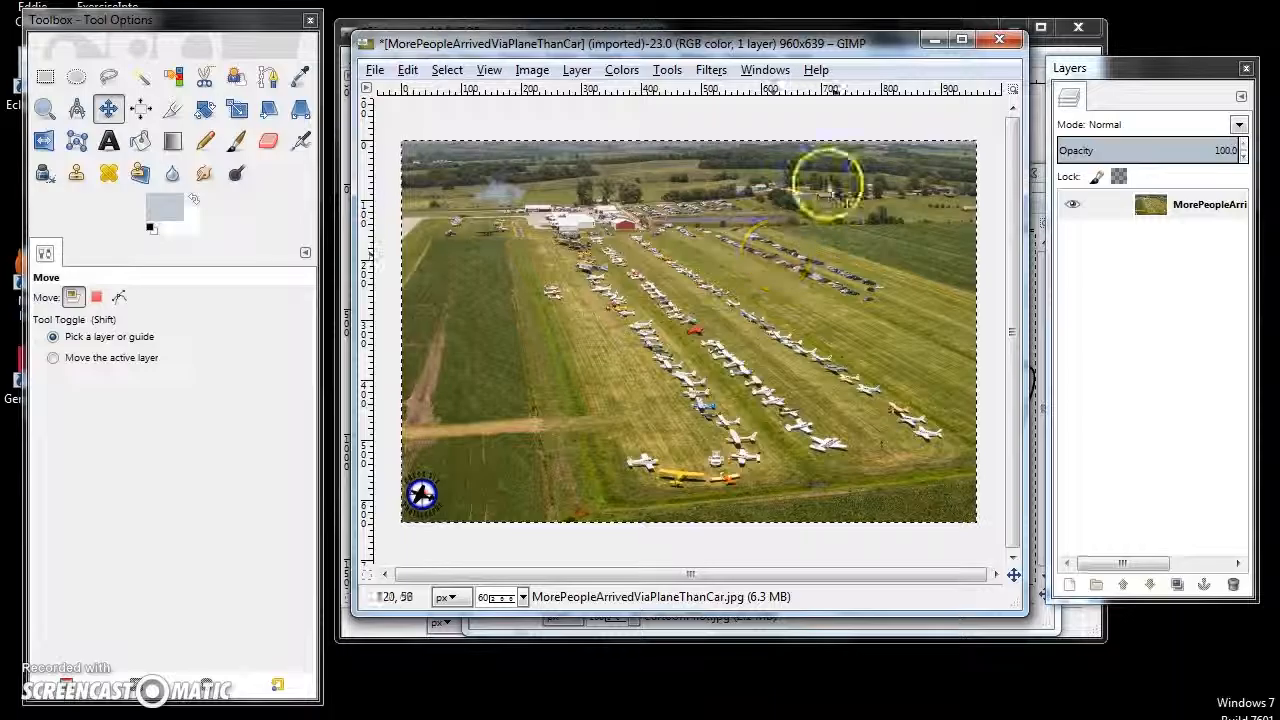
- Bring the CartoonPilot image to the front and add an alpha channel to its layer
{"action": "left_click", "coordinate": [734, 25]}
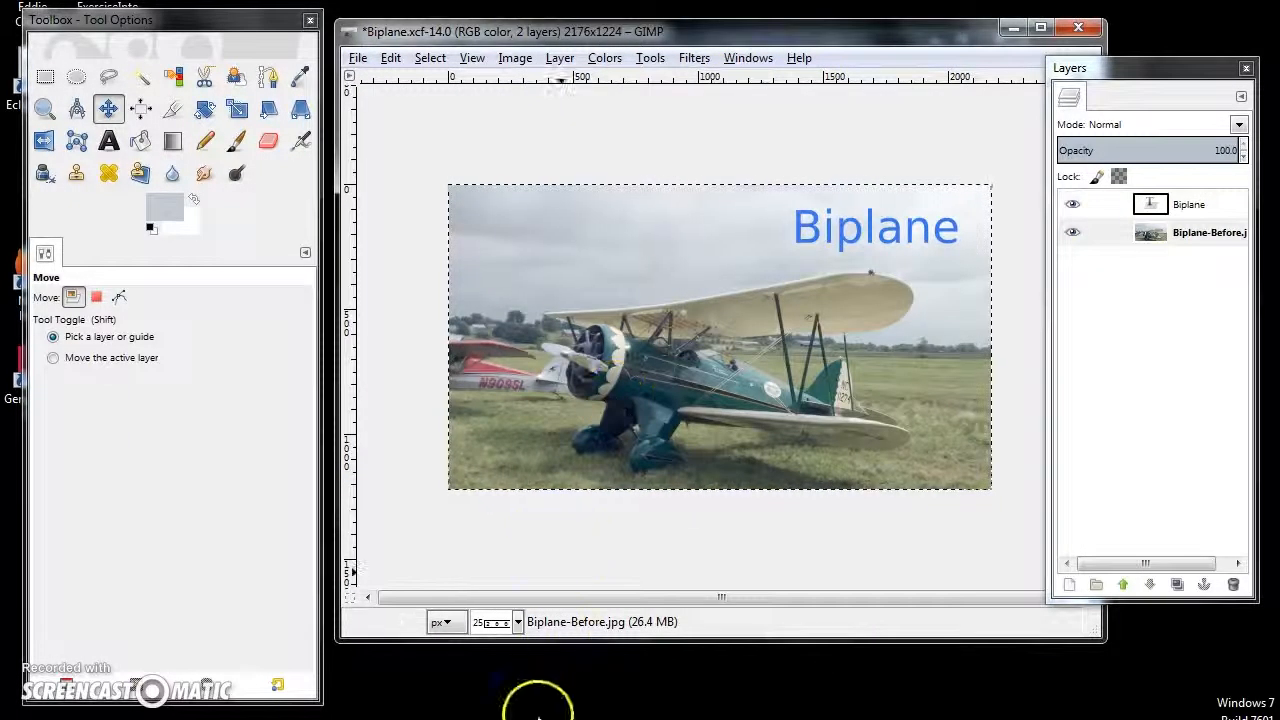
{"action": "mouse_move", "coordinate": [650, 715]}
{"action": "left_click", "coordinate": [800, 610]}
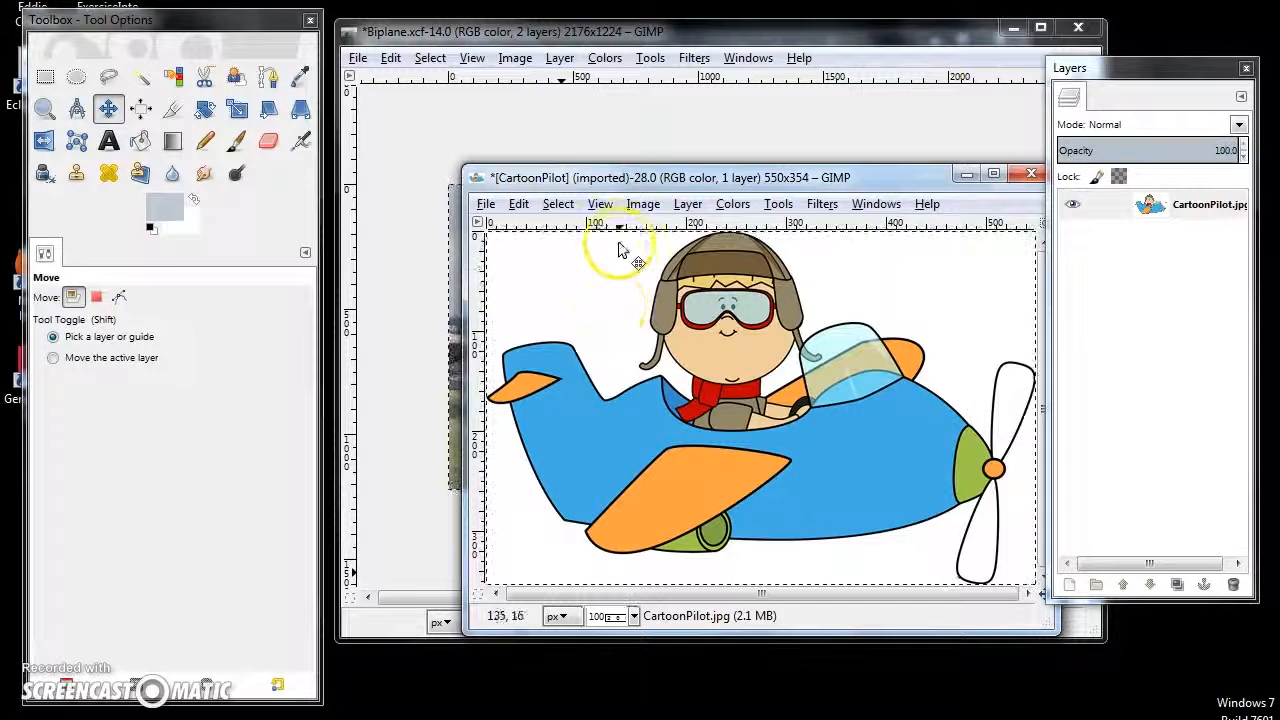
{"action": "left_click", "coordinate": [588, 289]}
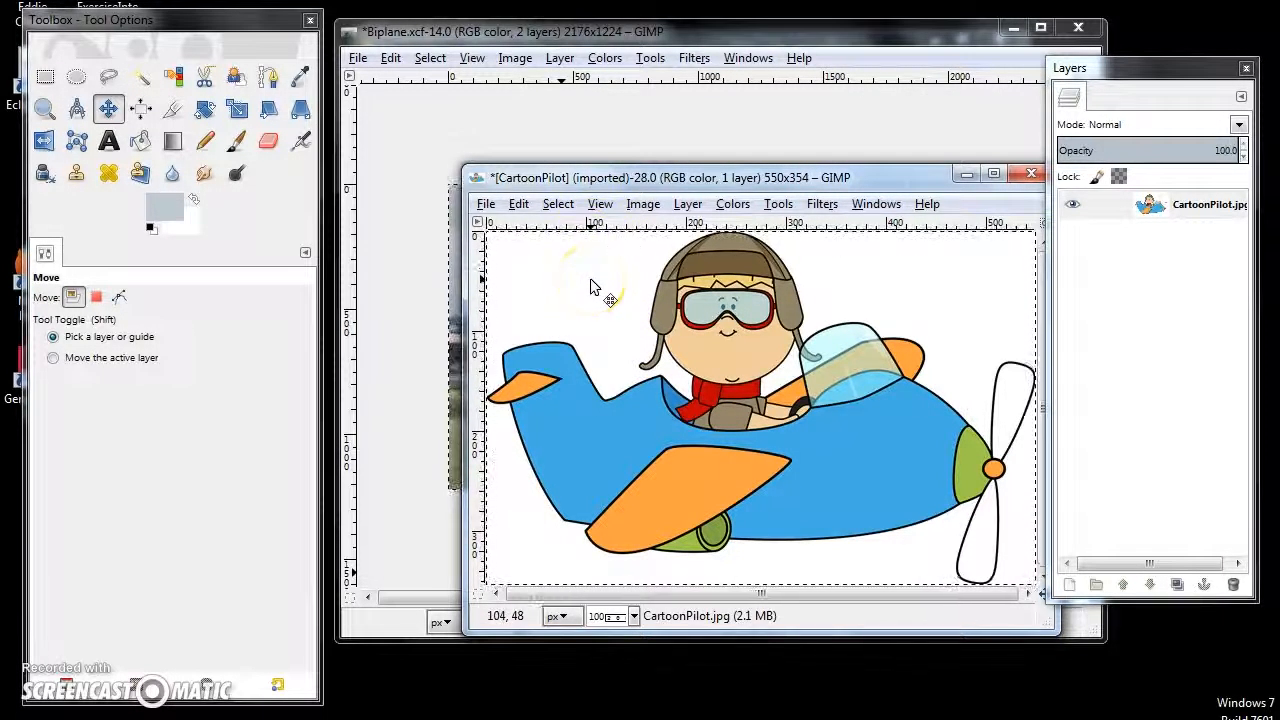
{"action": "left_click", "coordinate": [712, 380]}
{"action": "left_click", "coordinate": [616, 338]}
{"action": "left_click", "coordinate": [584, 281]}
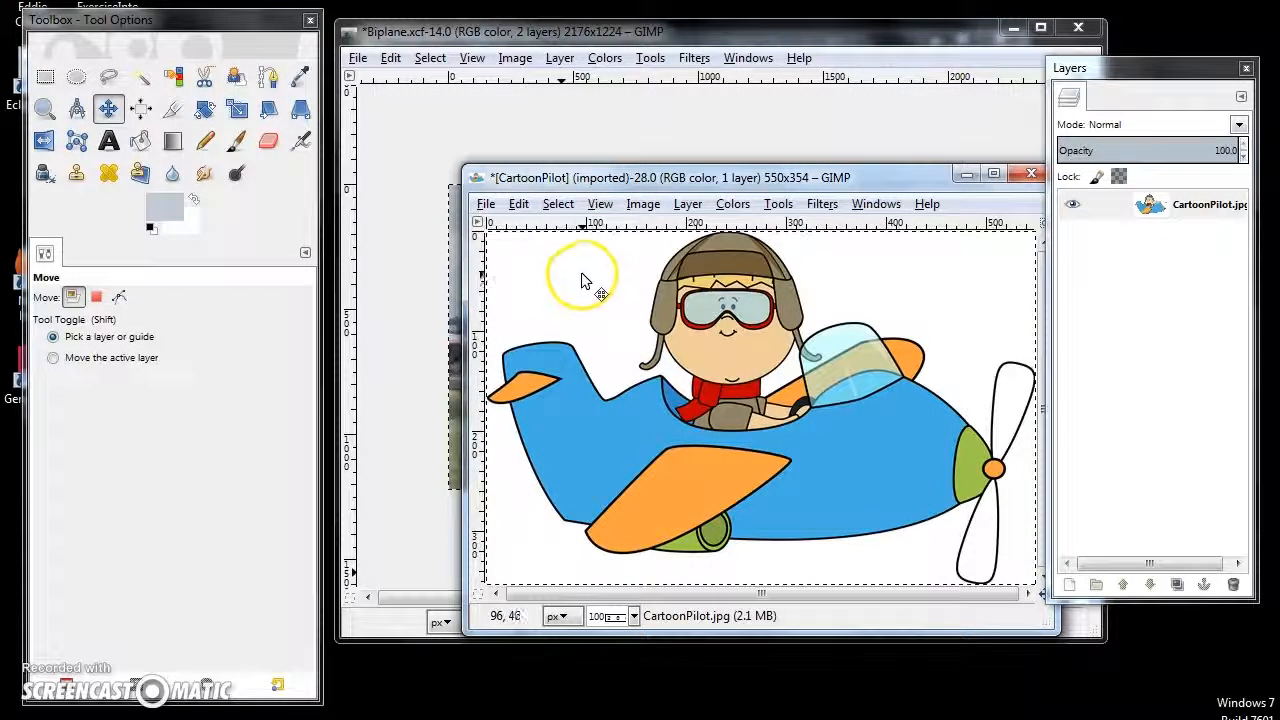
{"action": "left_click", "coordinate": [686, 204]}
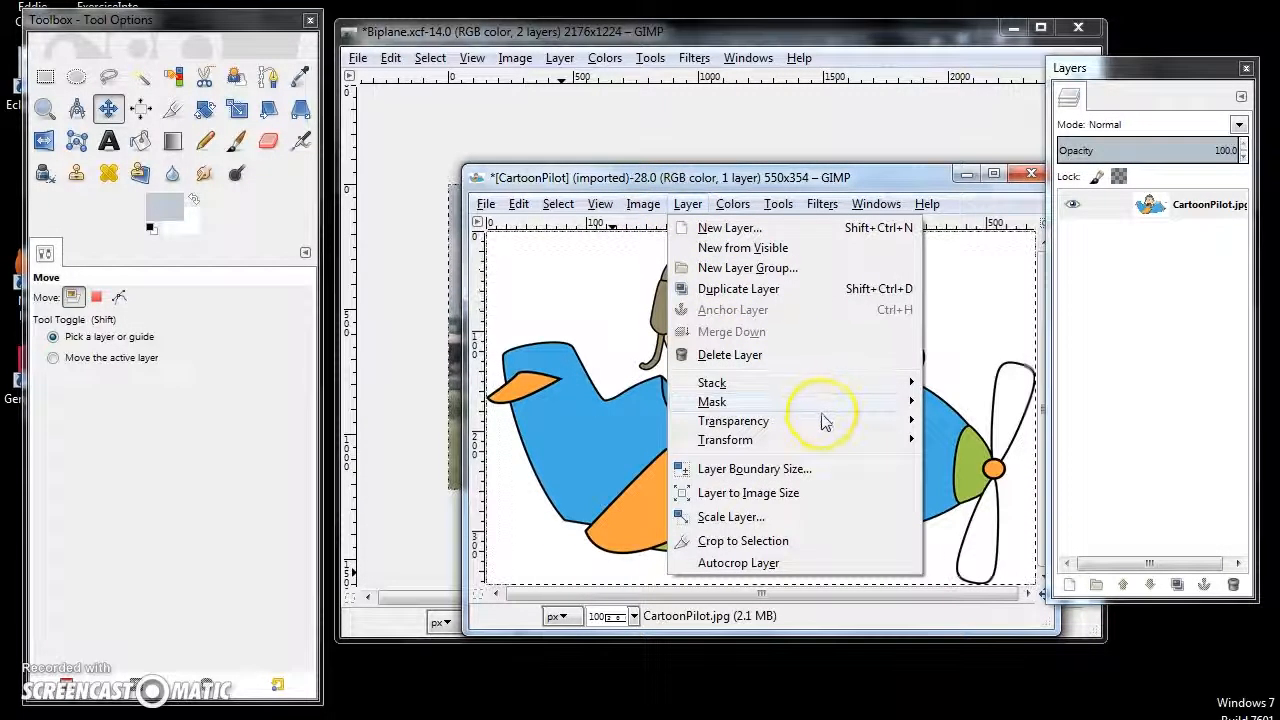
{"action": "mouse_move", "coordinate": [820, 421]}
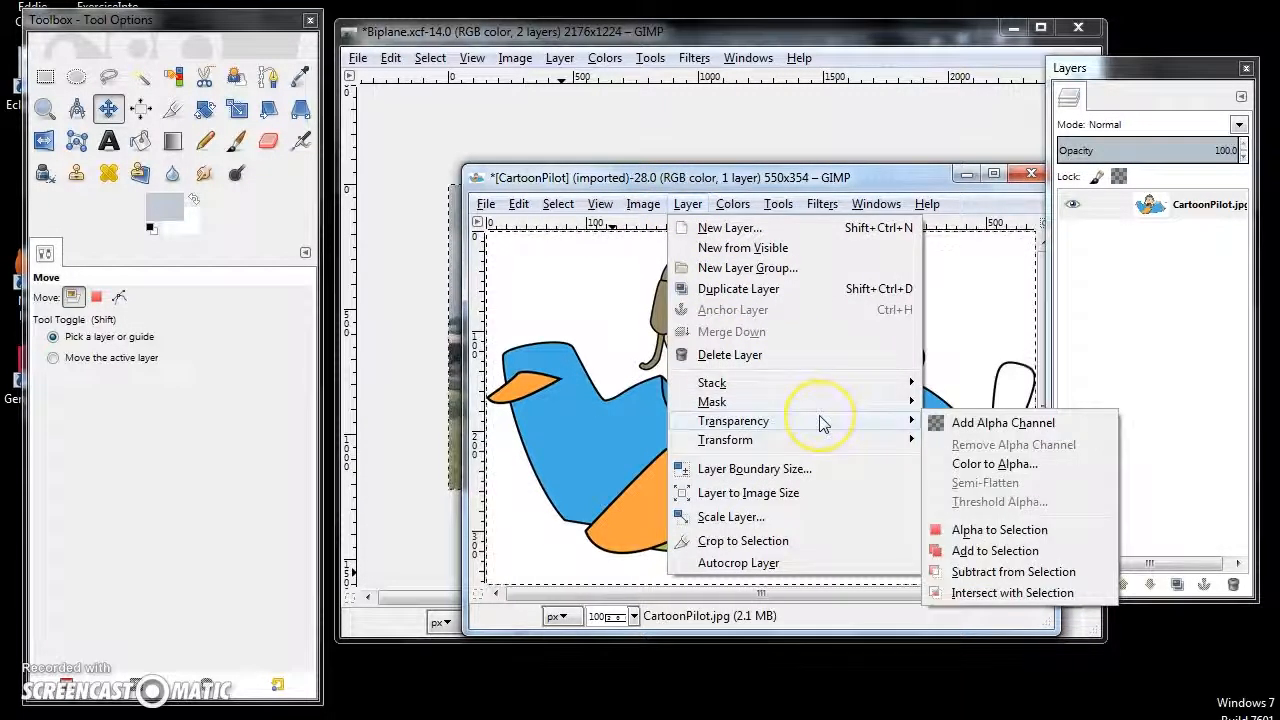
{"action": "left_click", "coordinate": [1016, 425]}
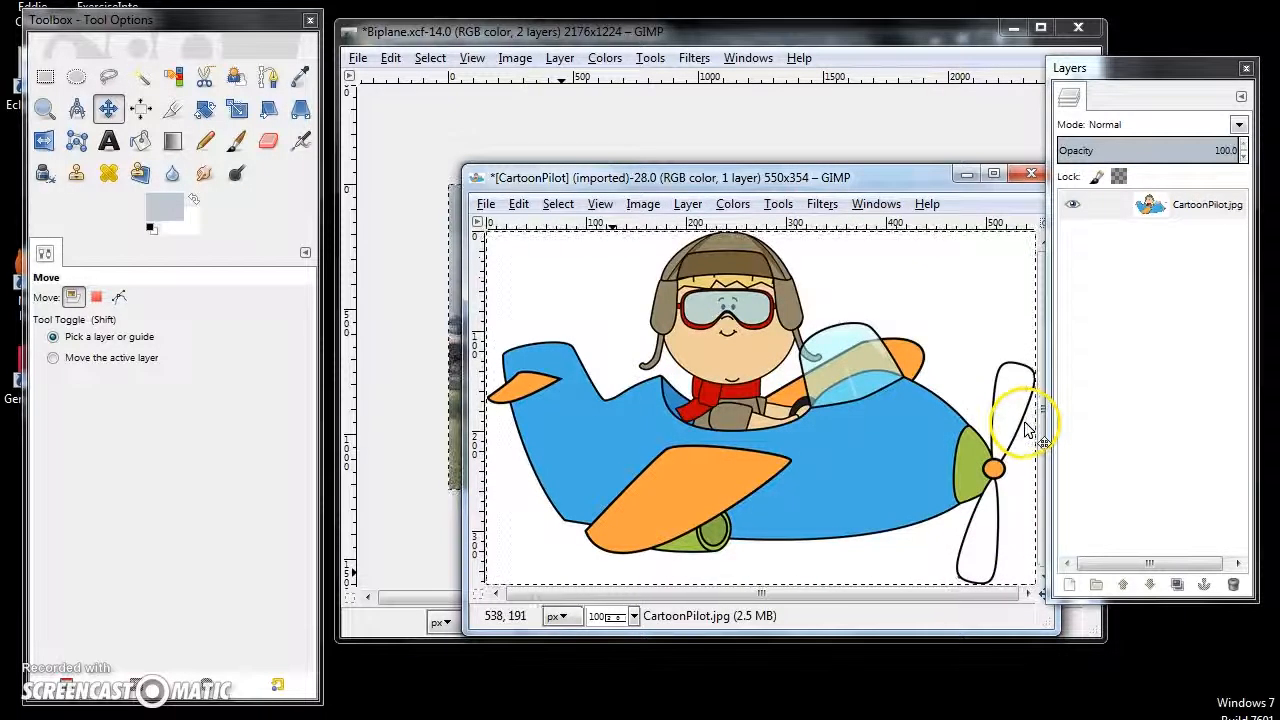
- Select a rectangle about 54 by 44 px in the white area above the plane's tail and cut it
{"action": "key", "text": "r"}
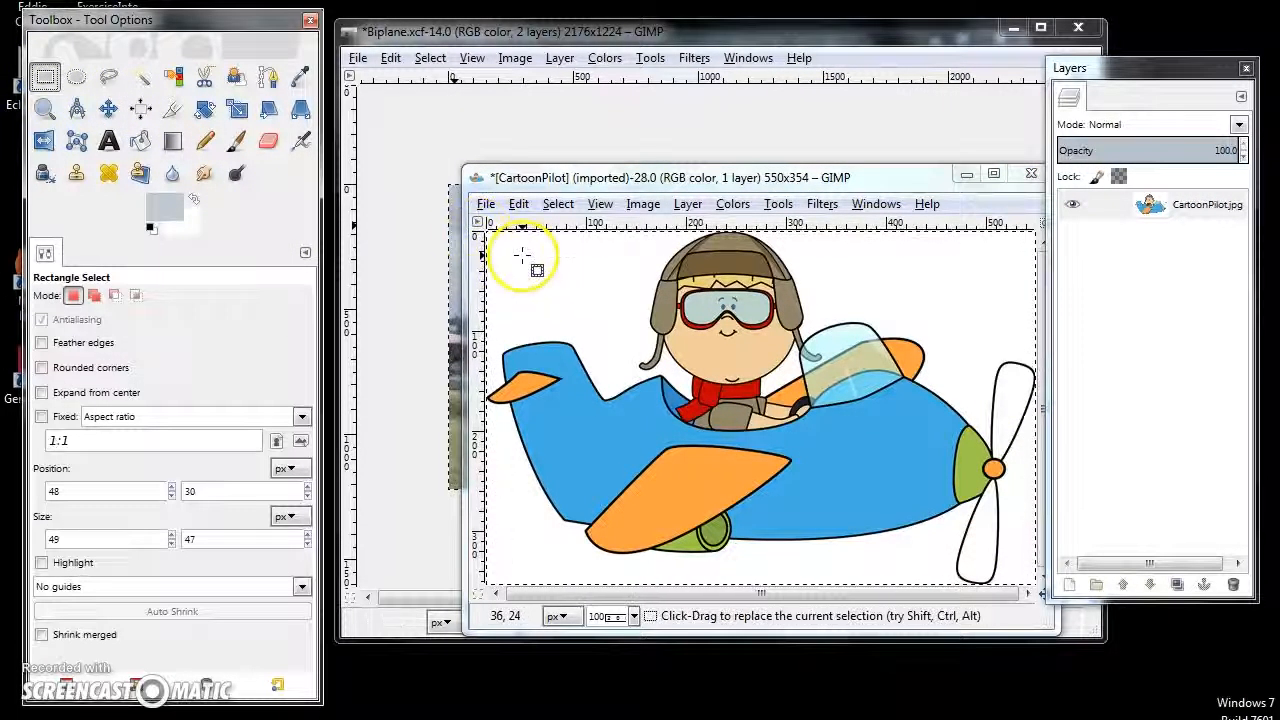
{"action": "left_click_drag", "start_coordinate": [522, 256], "coordinate": [576, 299]}
{"action": "left_click", "coordinate": [518, 203]}
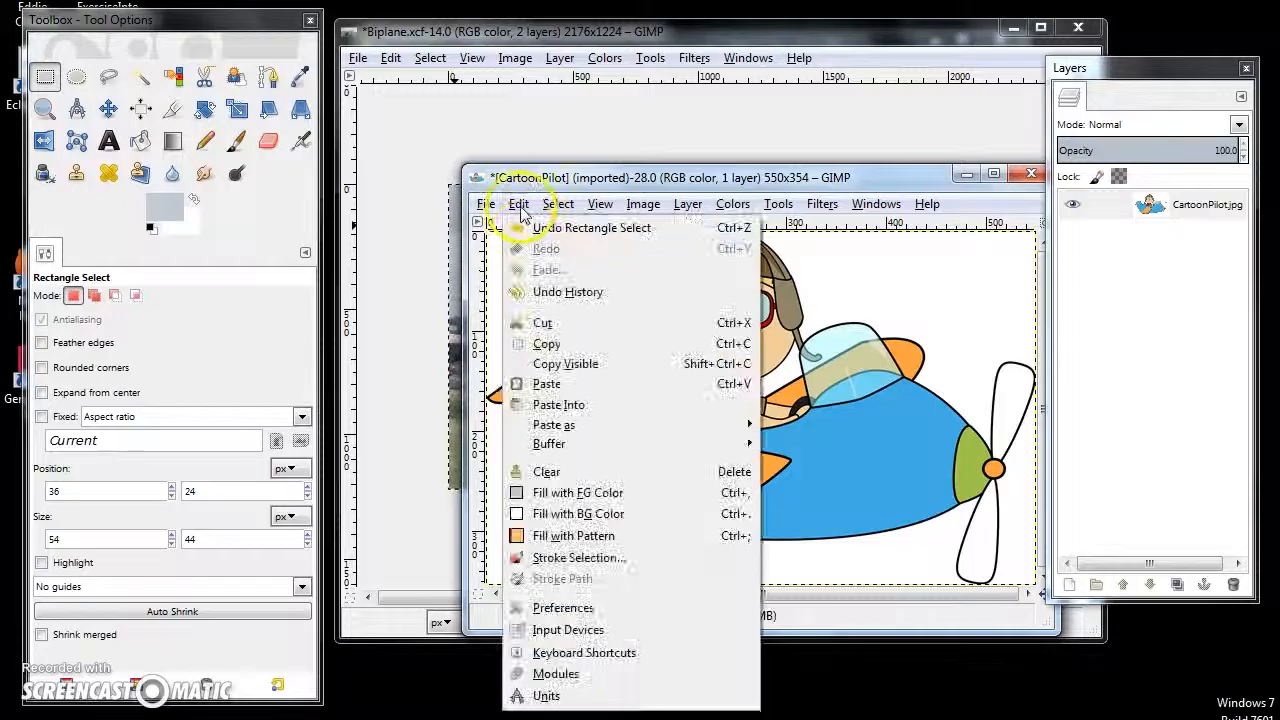
{"action": "left_click", "coordinate": [545, 326]}
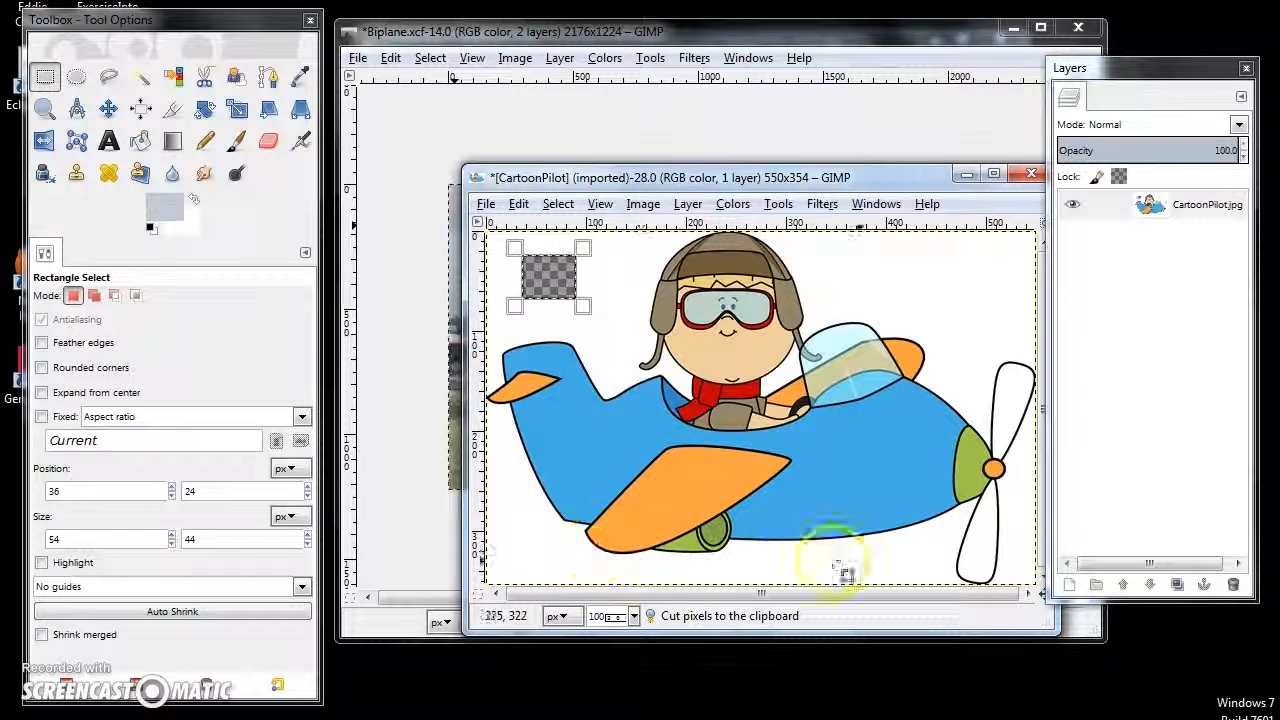
- Outline the white background above the tail and beside the pilot's head with Free Select and cut it
{"action": "left_click", "coordinate": [109, 76]}
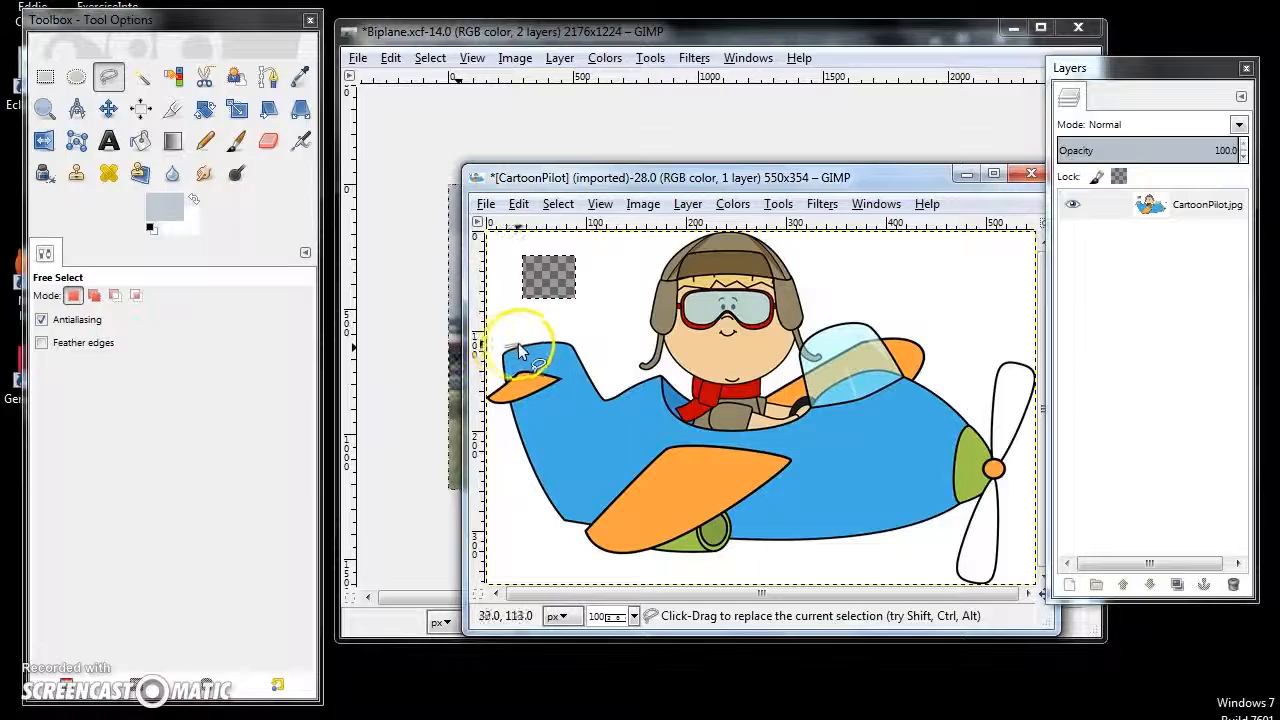
{"action": "mouse_move", "coordinate": [531, 342]}
{"action": "left_mouse_down"}
{"action": "mouse_move", "coordinate": [579, 345]}
{"action": "mouse_move", "coordinate": [603, 384]}
{"action": "mouse_move", "coordinate": [645, 311]}
{"action": "mouse_move", "coordinate": [646, 253]}
{"action": "left_mouse_up"}
{"action": "mouse_move", "coordinate": [463, 280]}
{"action": "left_mouse_down"}
{"action": "mouse_move", "coordinate": [474, 324]}
{"action": "mouse_move", "coordinate": [531, 344]}
{"action": "left_mouse_up"}
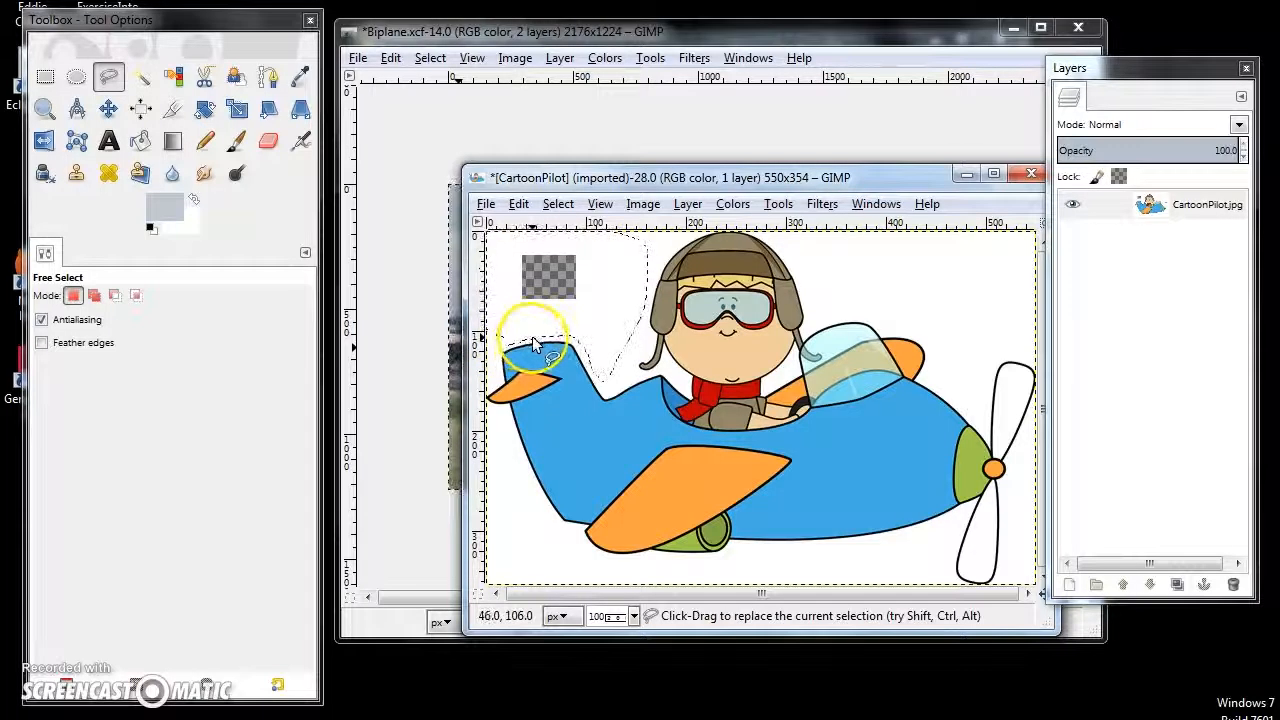
{"action": "key", "text": "ctrl+x"}
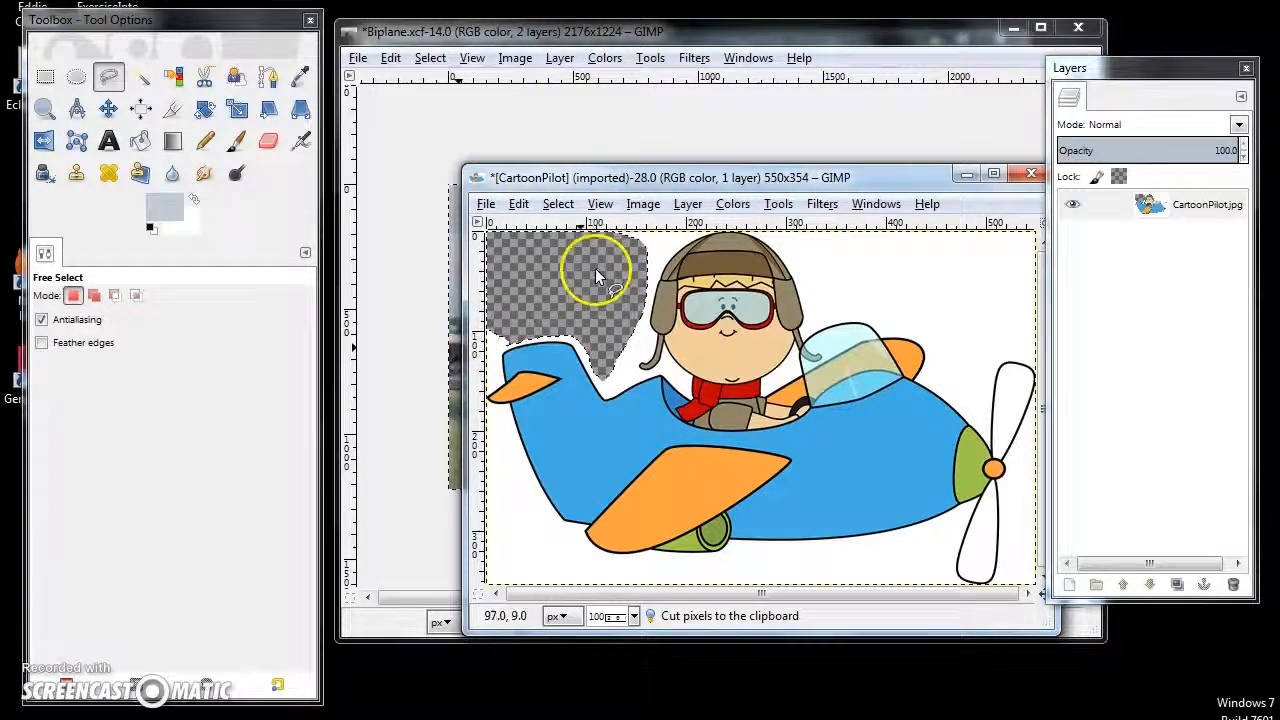
- Undo the freehand and rectangular cuts together with their selections in the CartoonPilot image
{"action": "key", "text": "ctrl+z"}
{"action": "left_click_drag", "start_coordinate": [567, 278], "coordinate": [613, 297]}
{"action": "key", "text": "ctrl+z"}
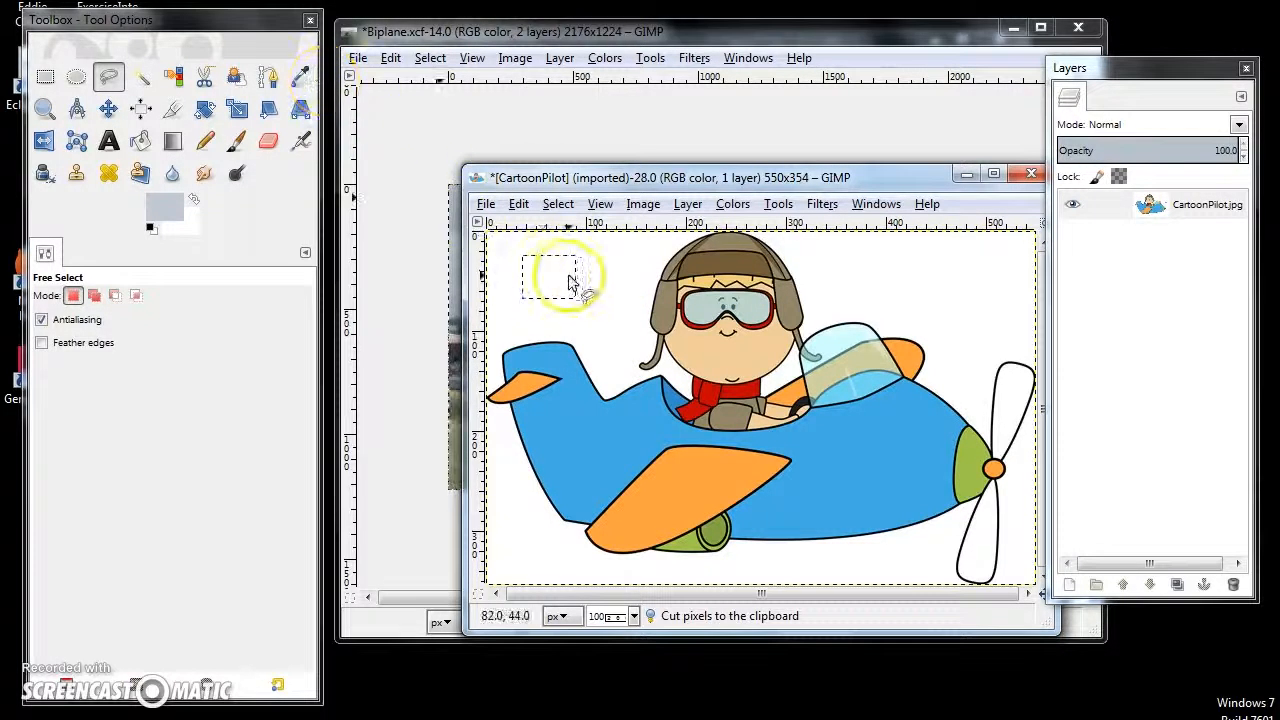
{"action": "left_click", "coordinate": [80, 78]}
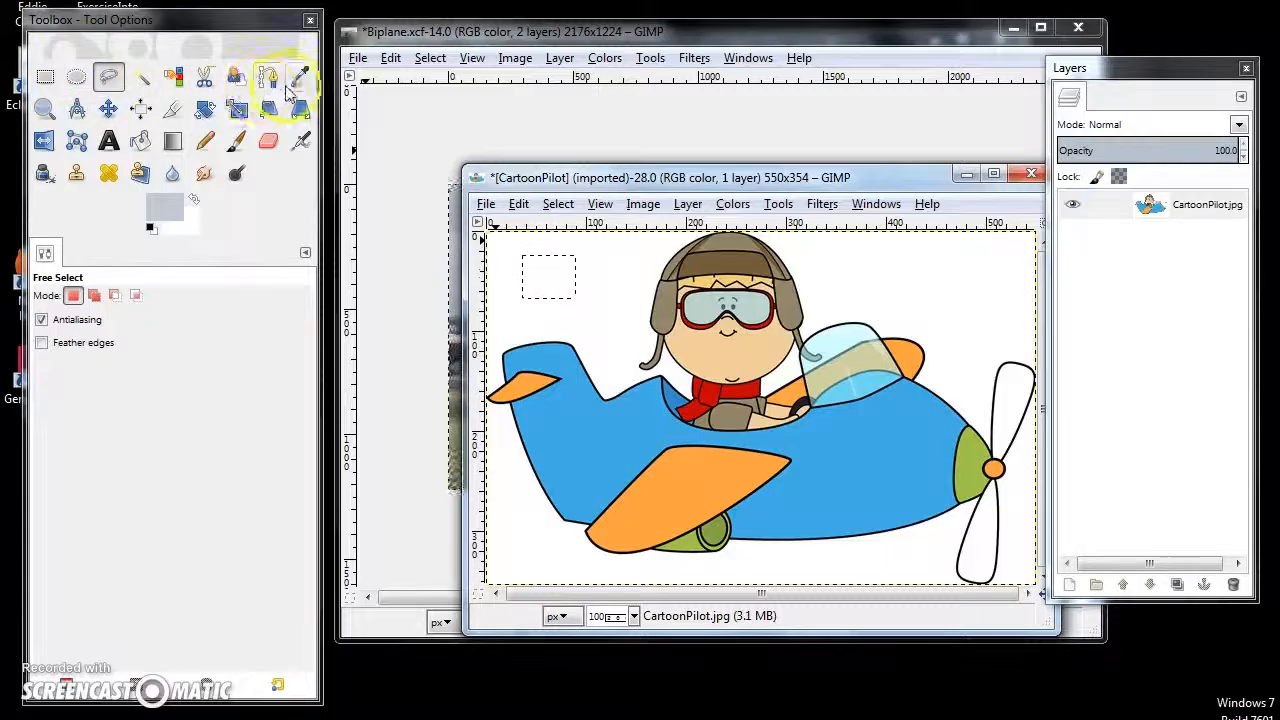
- Select the white background areas around the cartoon plane with Fuzzy Select and cut each one to transparency
{"action": "left_click", "coordinate": [141, 78]}
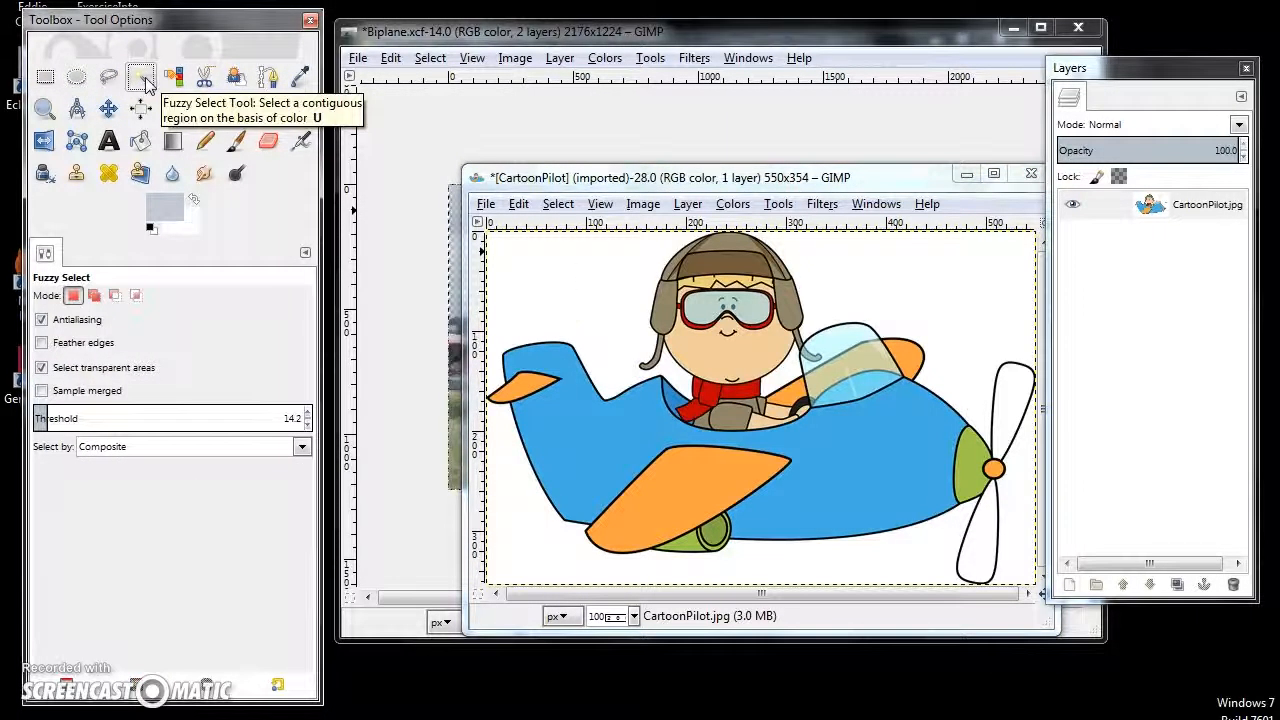
{"action": "left_click", "coordinate": [557, 298]}
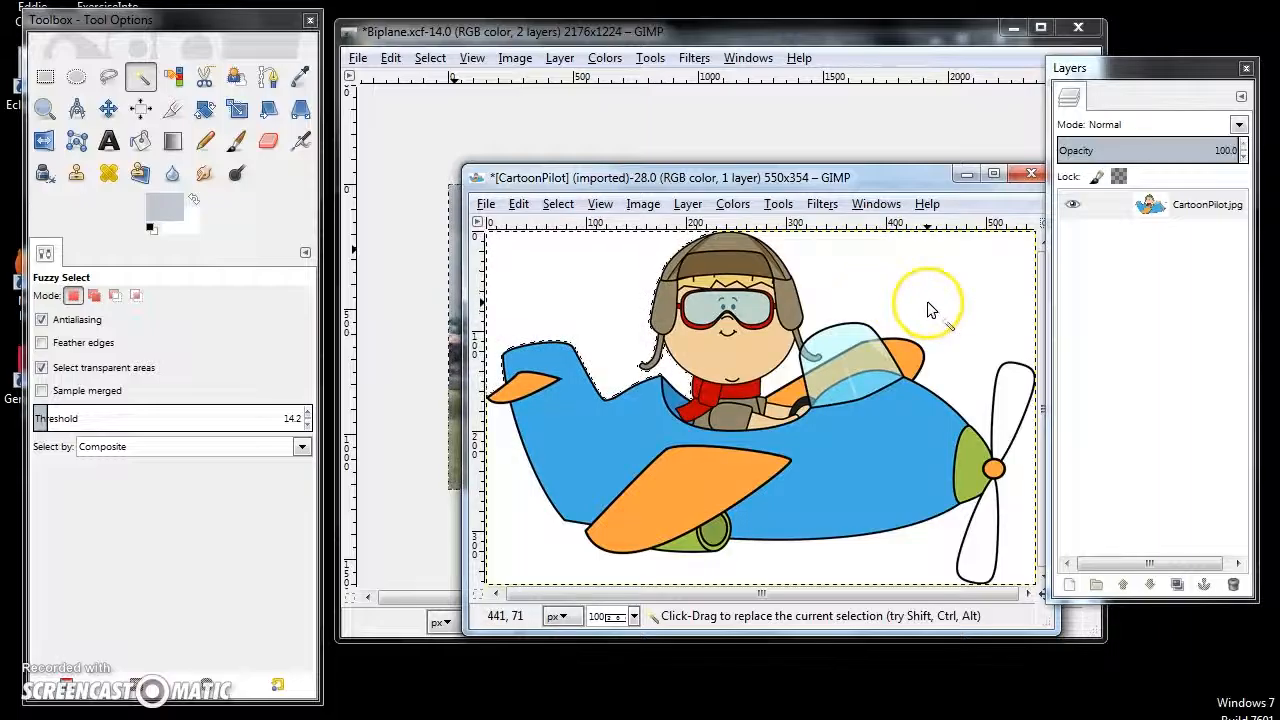
{"action": "left_click", "coordinate": [519, 204]}
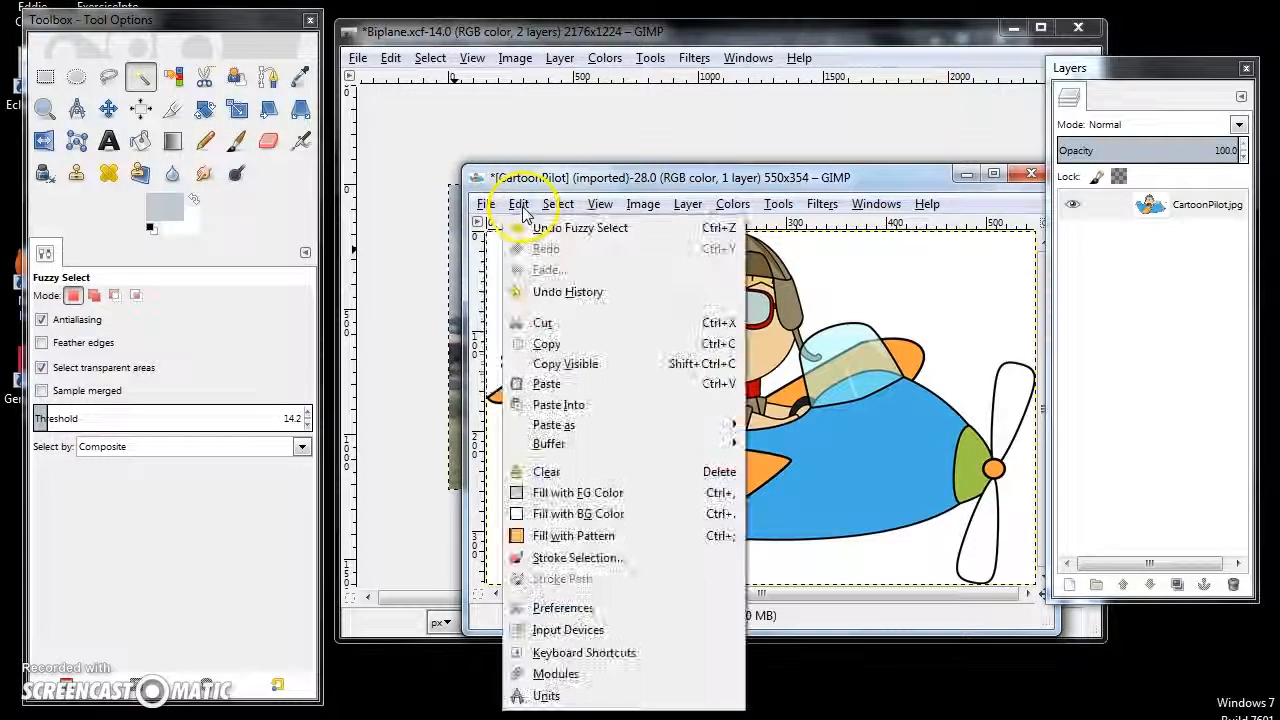
{"action": "left_click", "coordinate": [543, 323]}
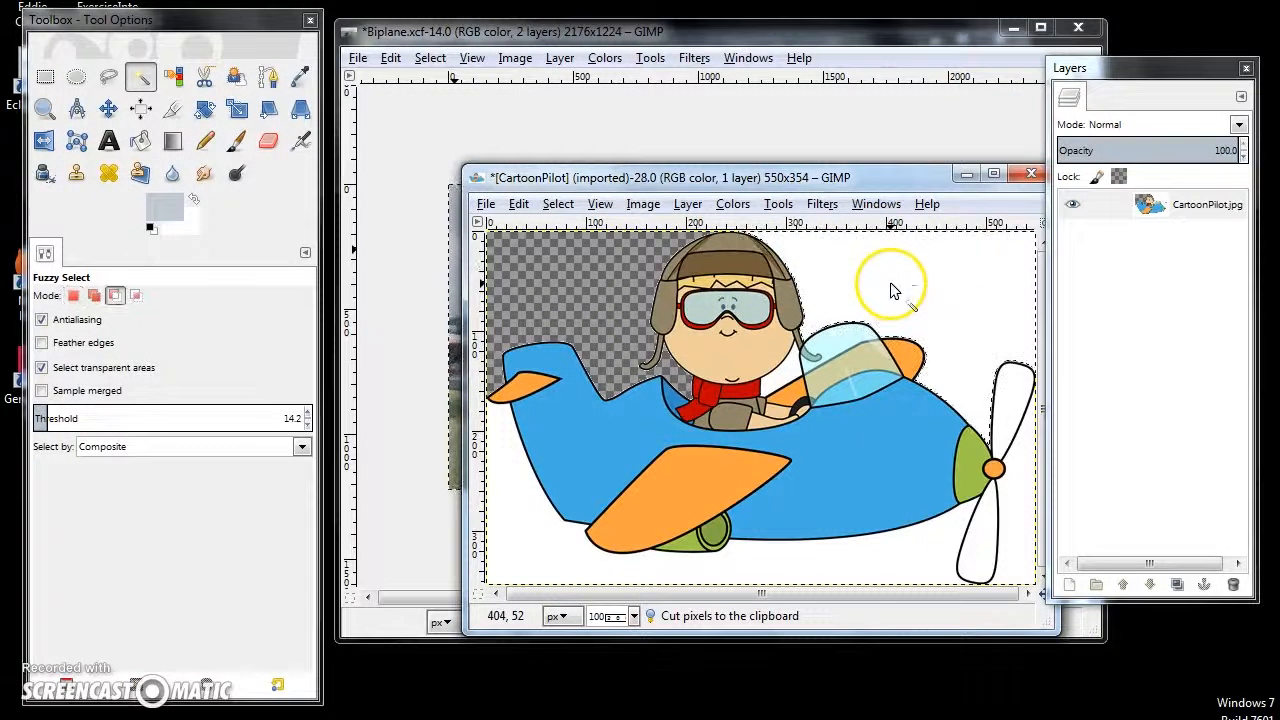
{"action": "key", "text": "ctrl+x"}
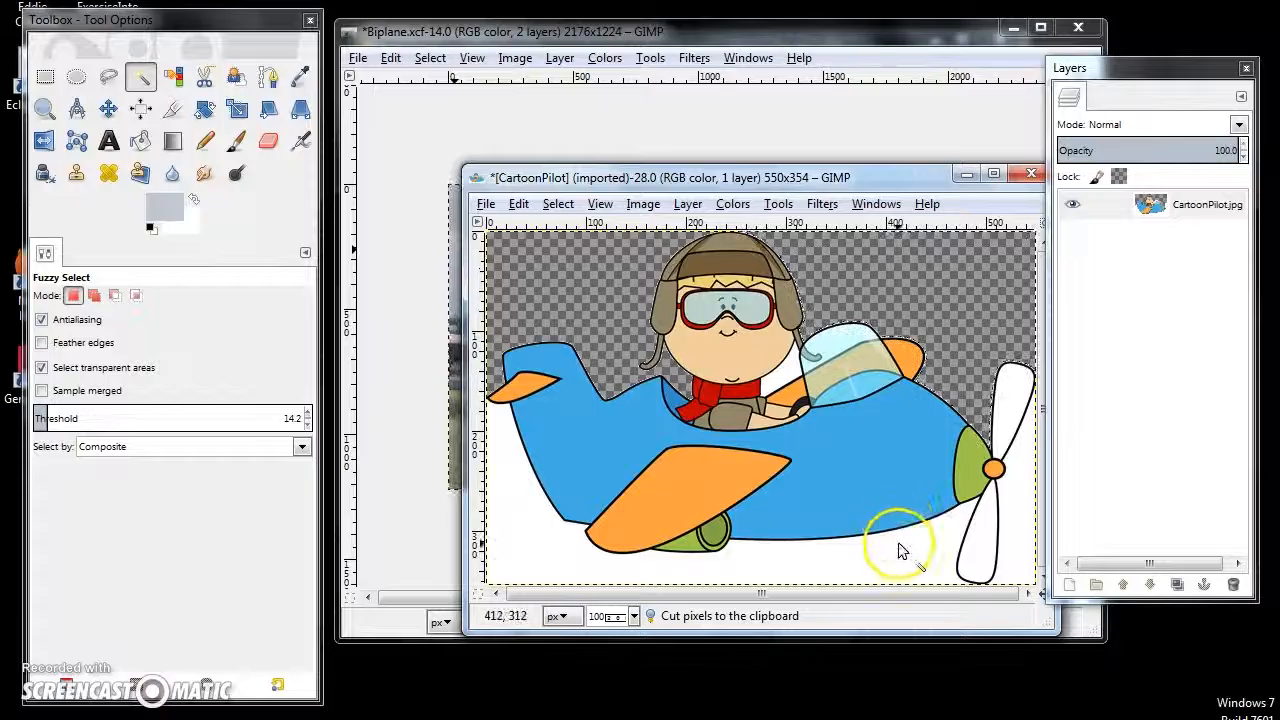
{"action": "key", "text": "ctrl+x"}
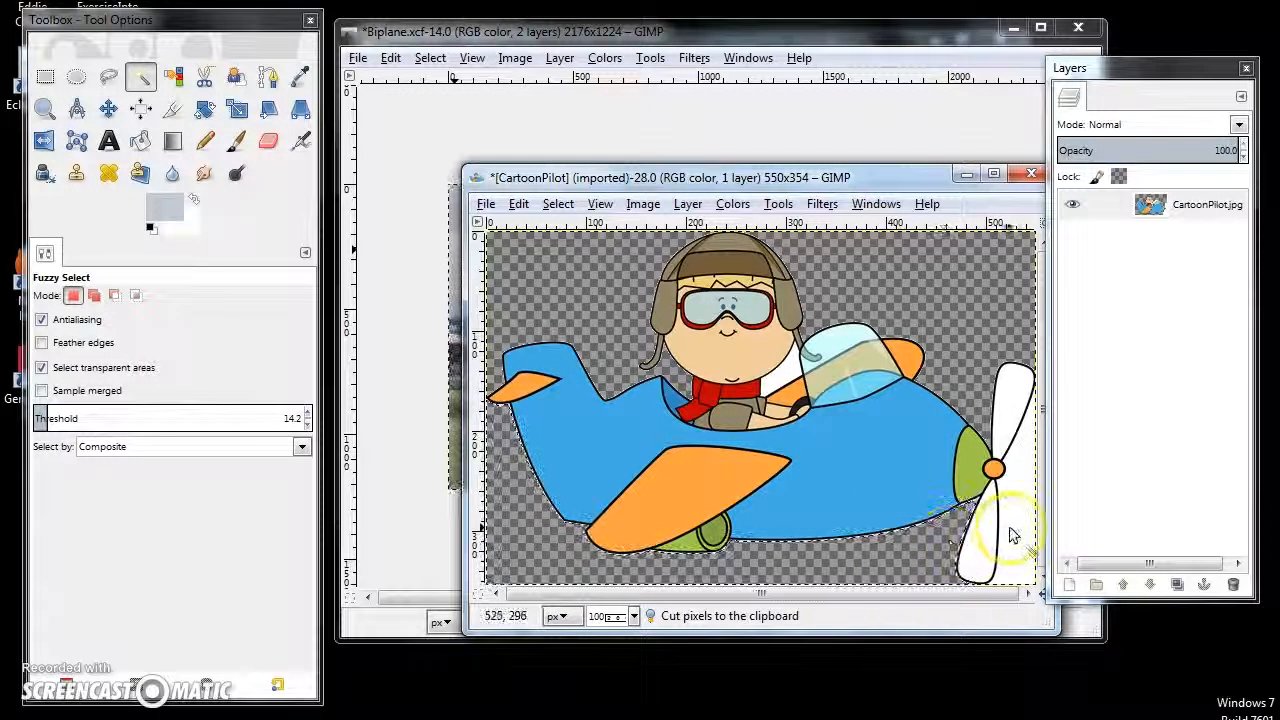
- Select the entire CartoonPilot image with its transparent background and copy it to the clipboard
{"action": "key", "text": "shift+ctrl+a"}
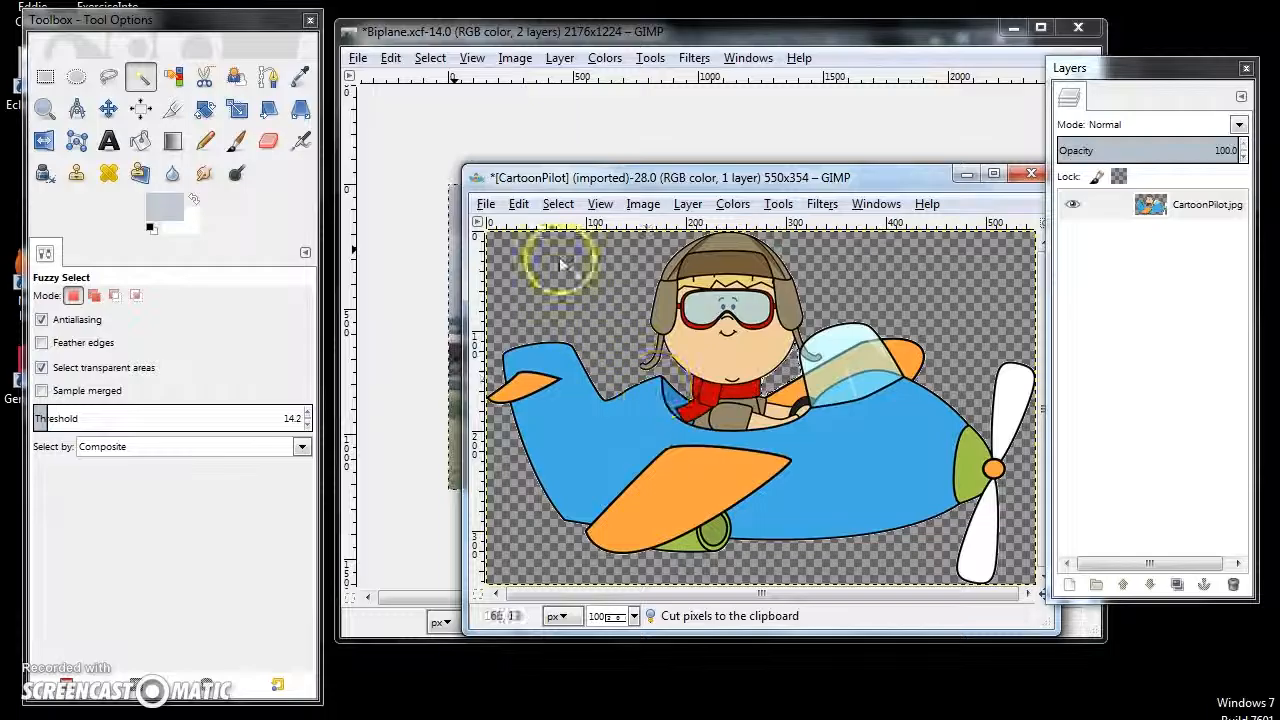
{"action": "left_click", "coordinate": [553, 210]}
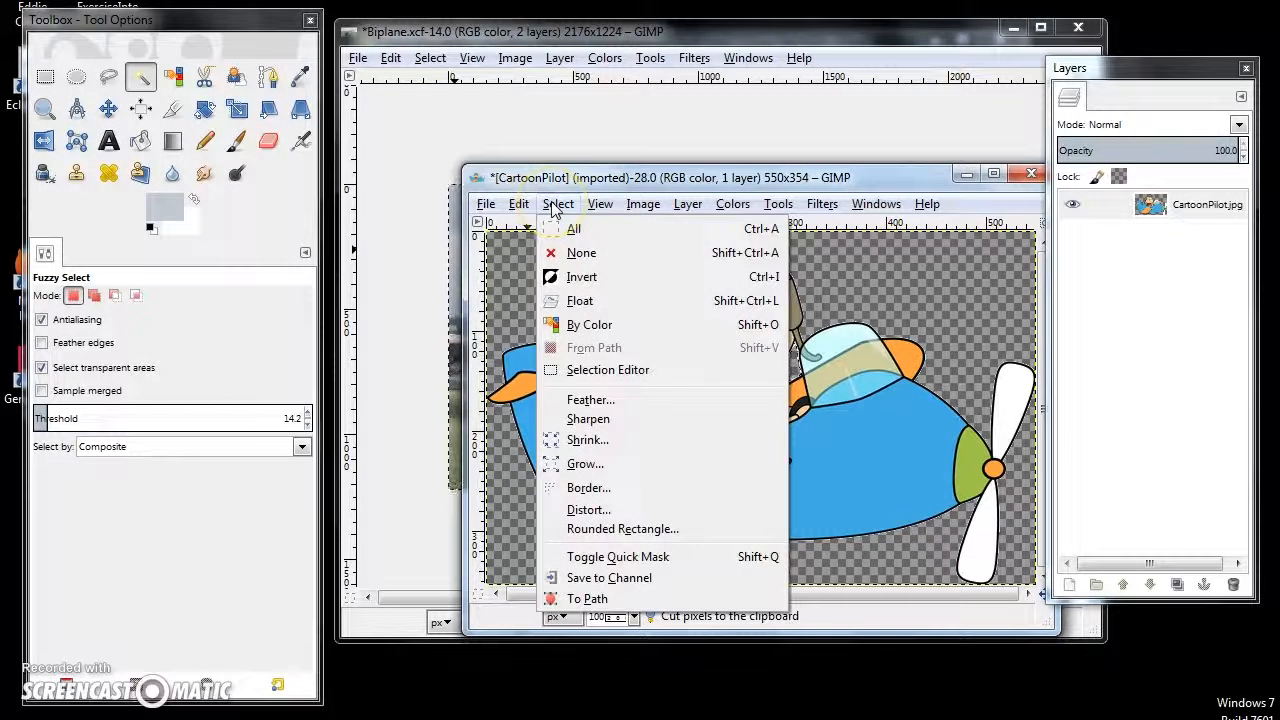
{"action": "left_click", "coordinate": [526, 207]}
{"action": "left_click", "coordinate": [519, 204]}
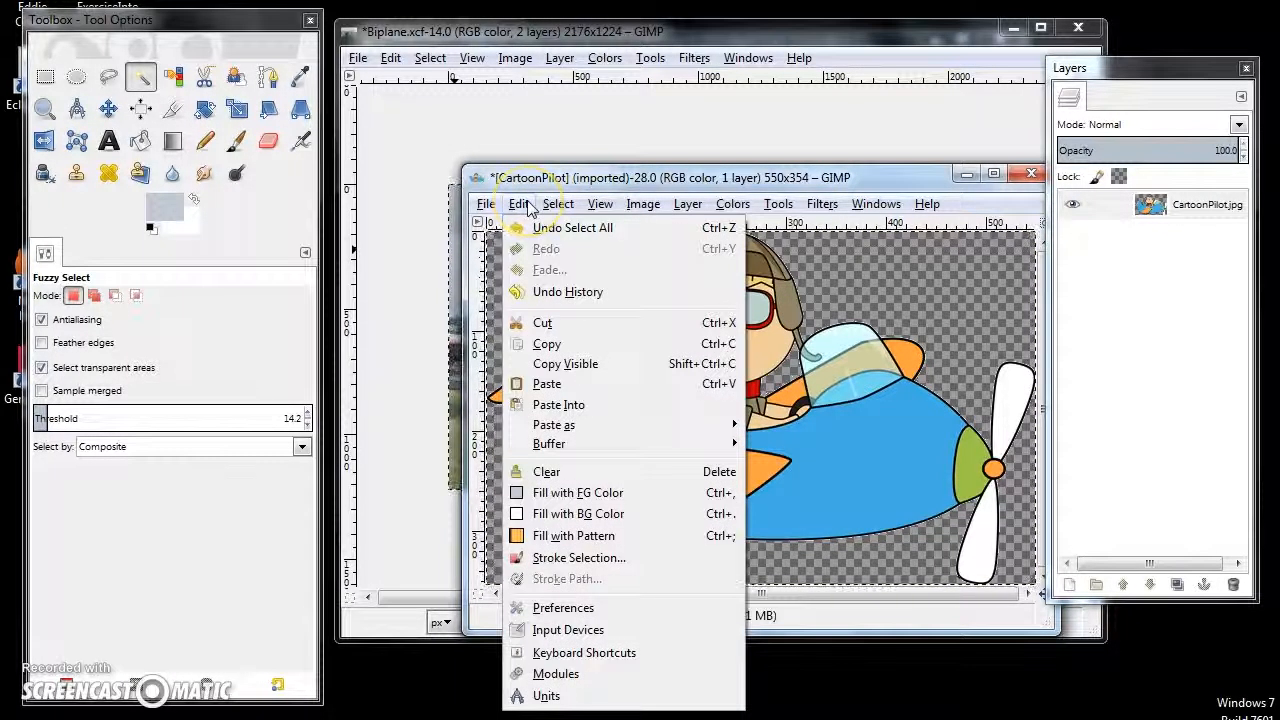
{"action": "left_click", "coordinate": [547, 343]}
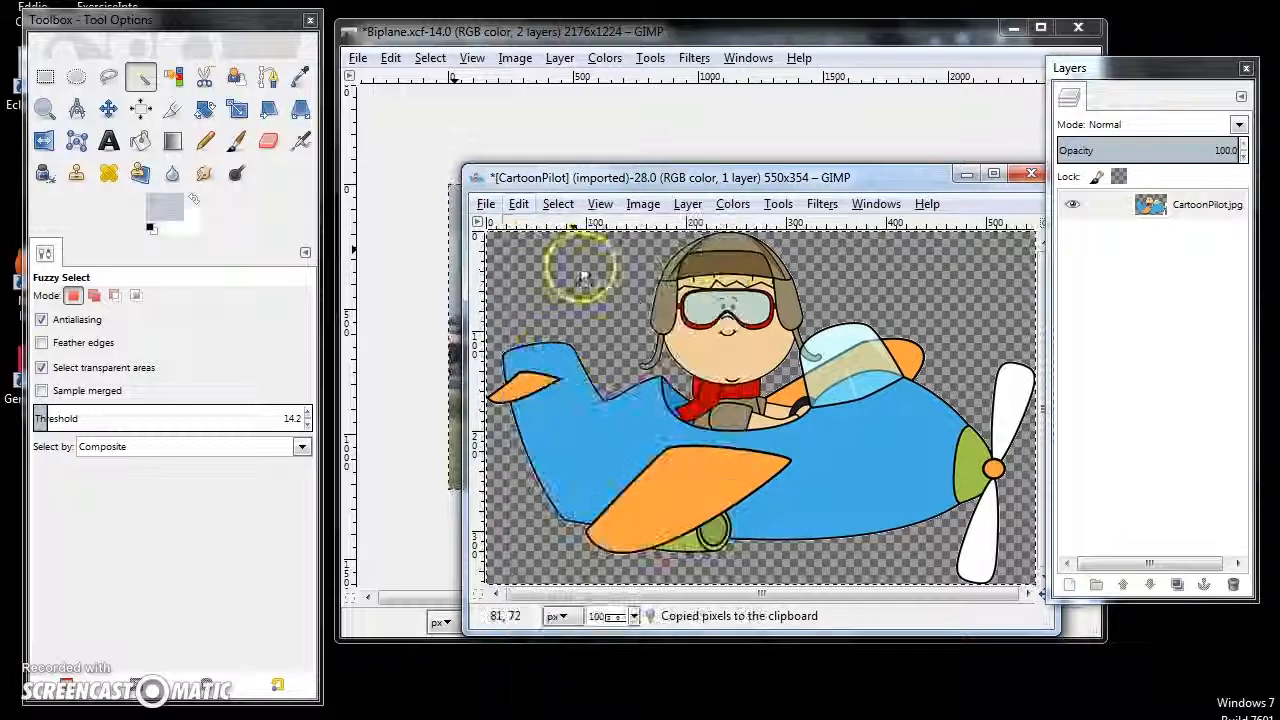
- Paste the transparent cartoon pilot as a new layer in the MorePeopleArrivedViaPlaneThanCar image and activate the Move tool
{"action": "left_click", "coordinate": [590, 42]}
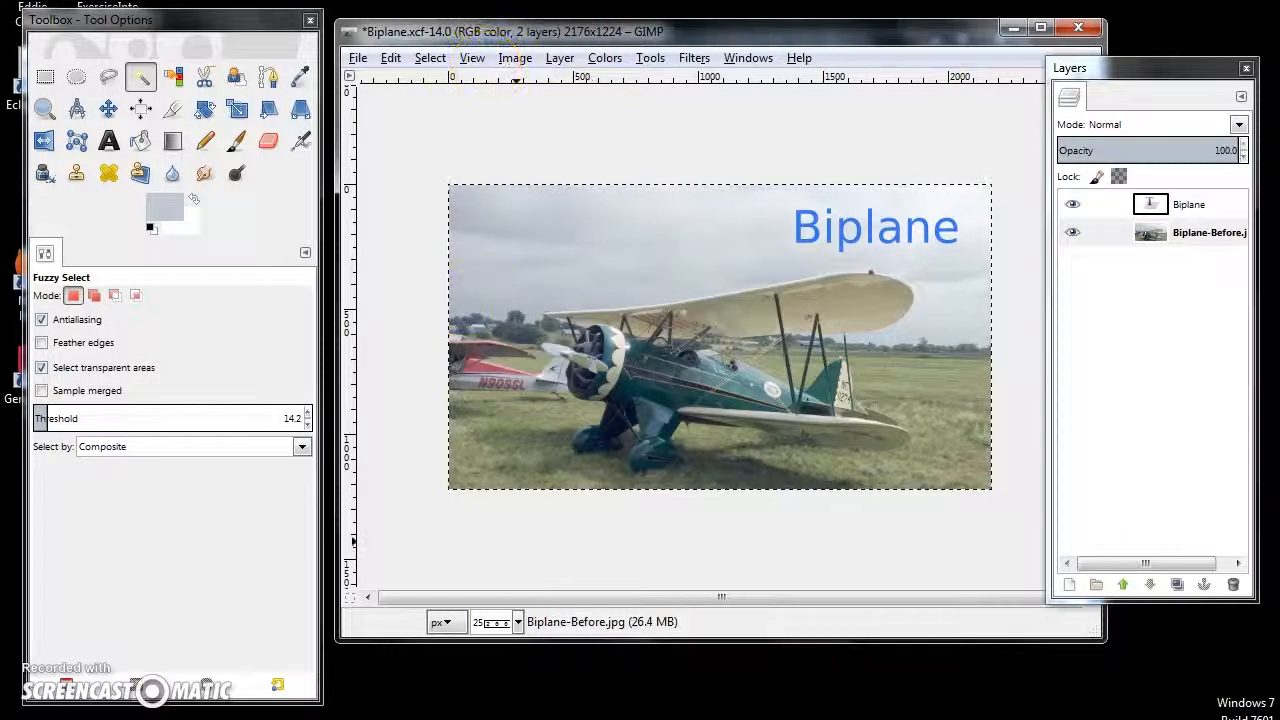
{"action": "left_click", "coordinate": [677, 540]}
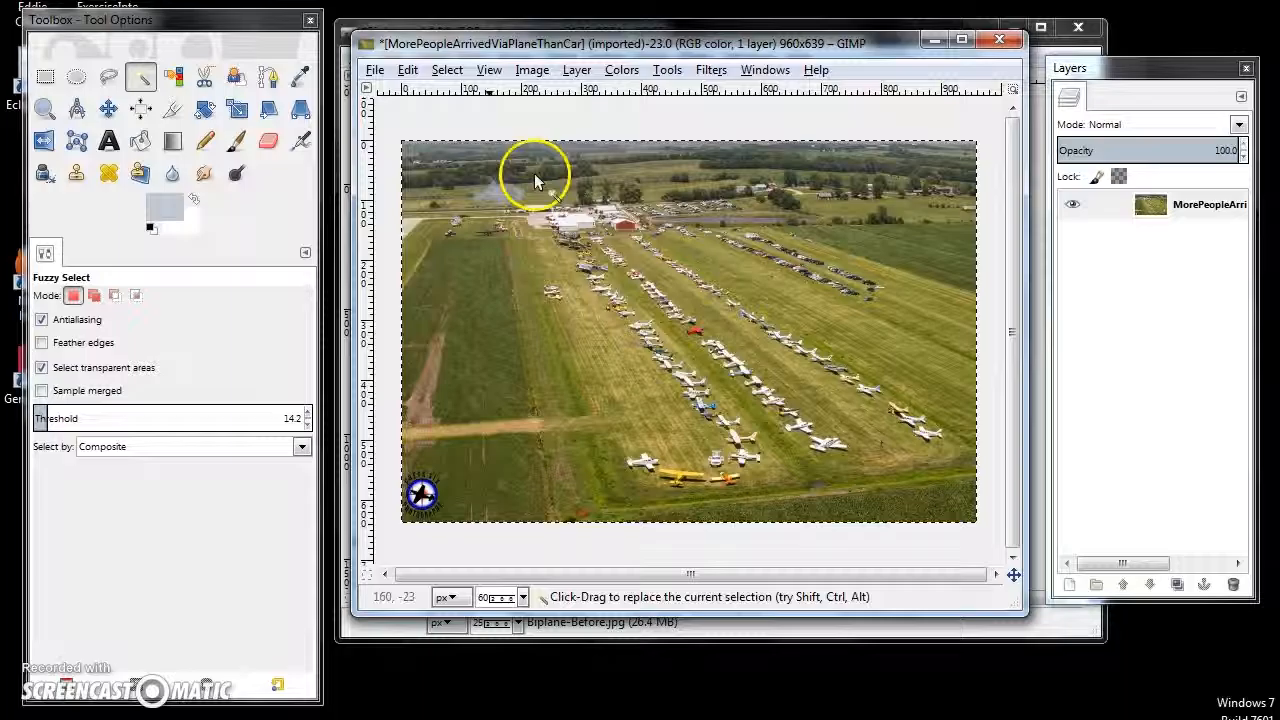
{"action": "left_click", "coordinate": [412, 69]}
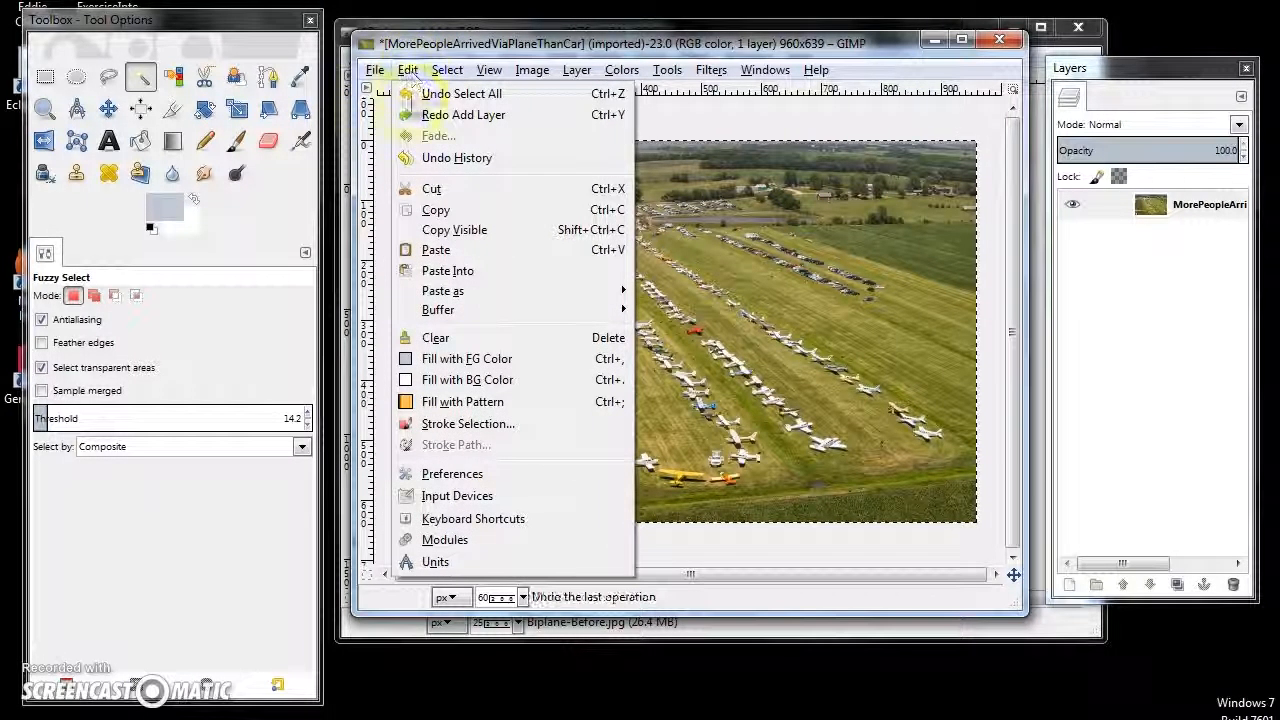
{"action": "mouse_move", "coordinate": [506, 294]}
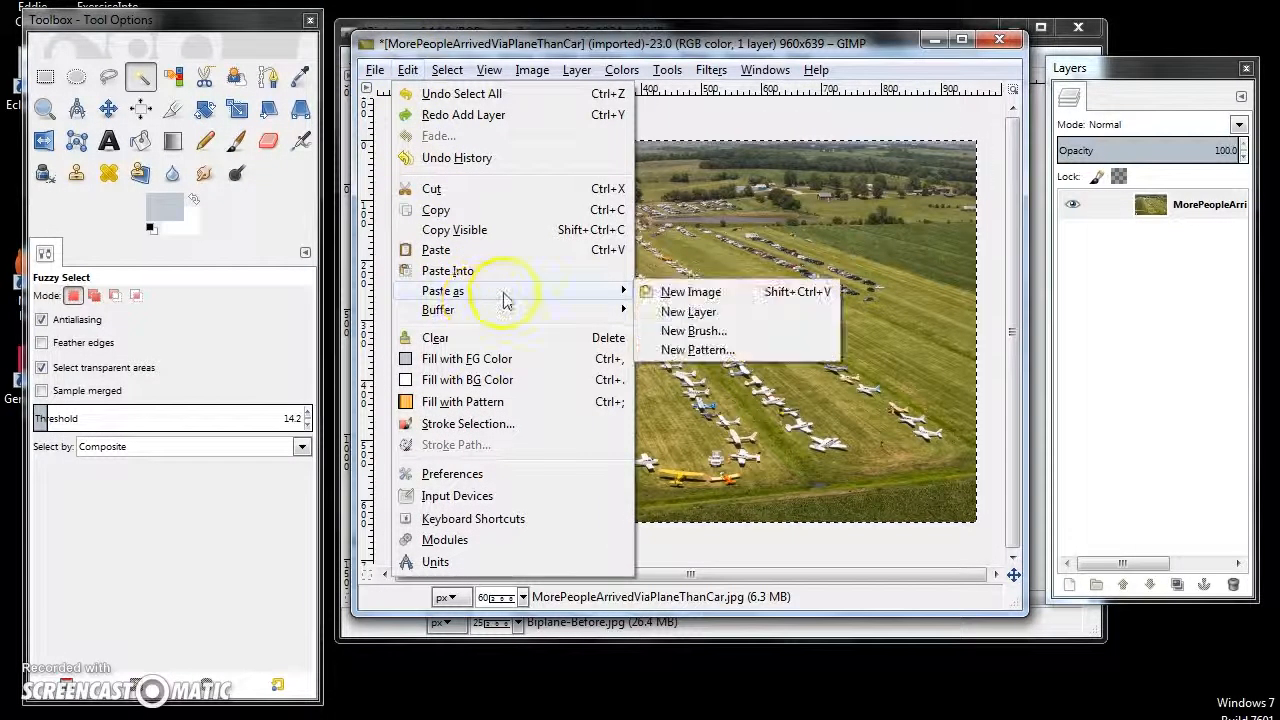
{"action": "left_click", "coordinate": [726, 312]}
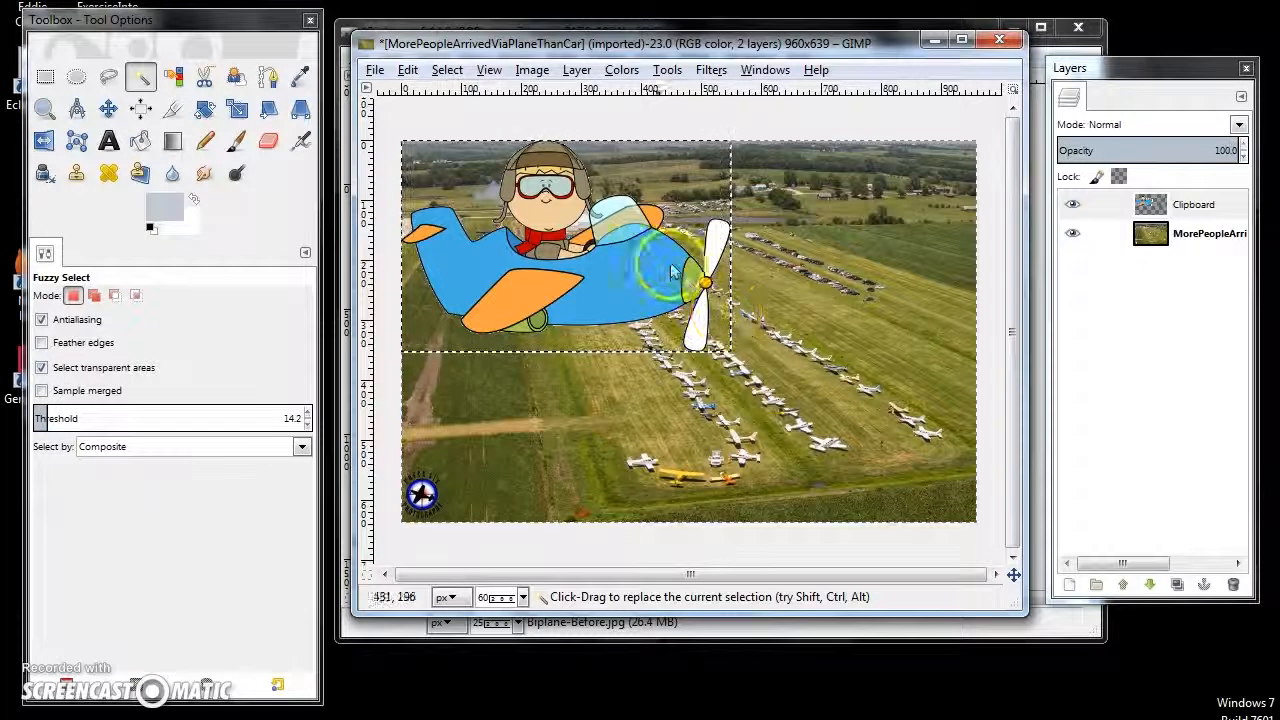
{"action": "left_click", "coordinate": [108, 108]}
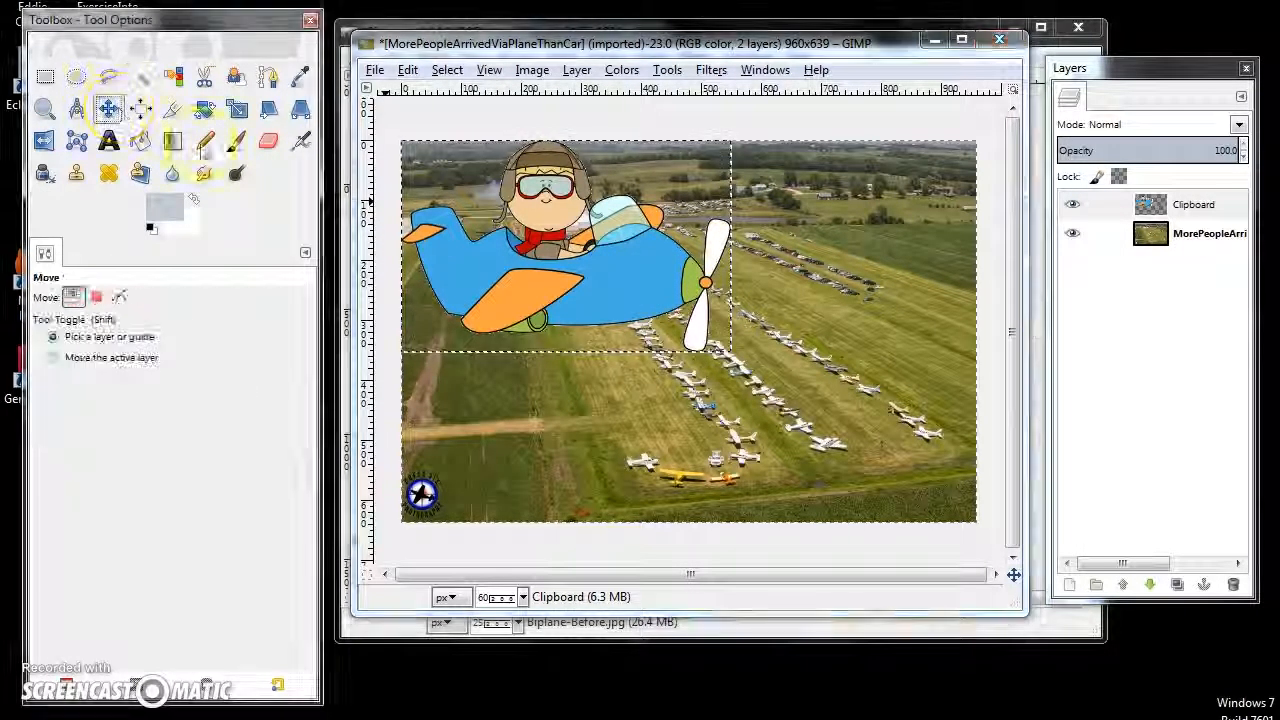
- Scale the pasted cartoon pilot layer to about 75 percent (413 × 266 pixels) and reposition it over the upper middle of the airfield photo
{"action": "left_click_drag", "start_coordinate": [597, 272], "coordinate": [633, 293]}
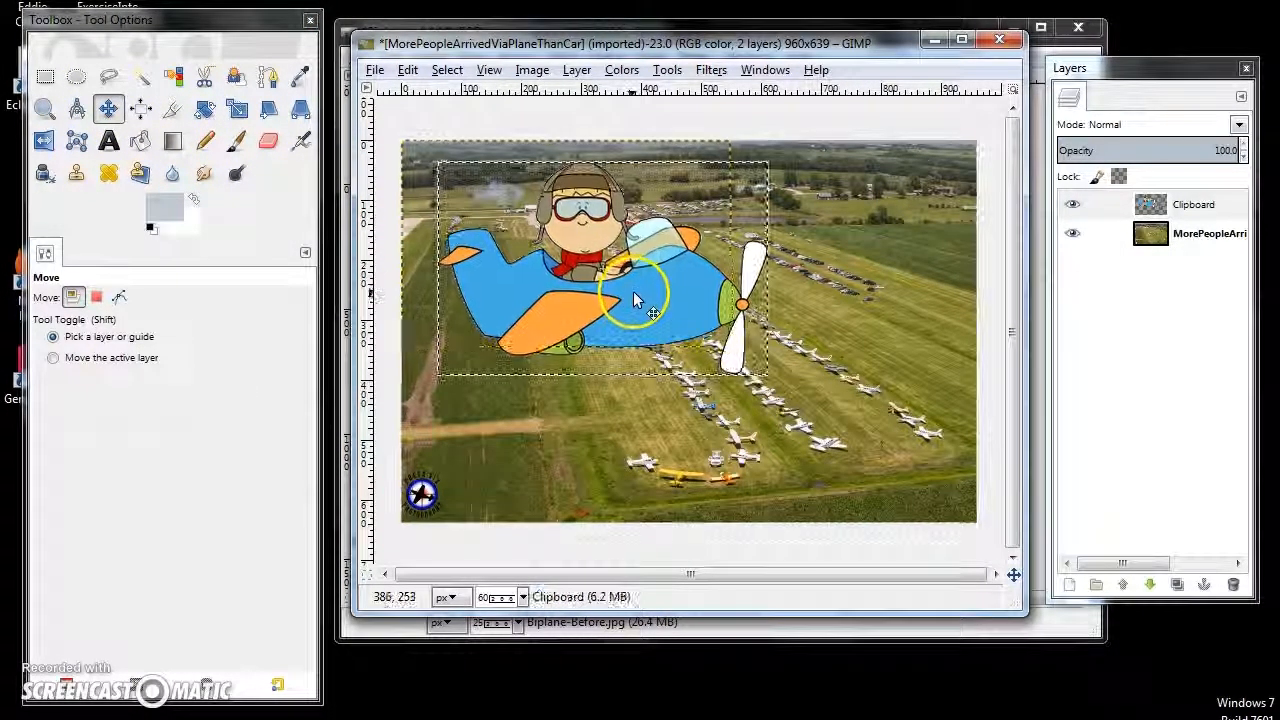
{"action": "left_click", "coordinate": [578, 70]}
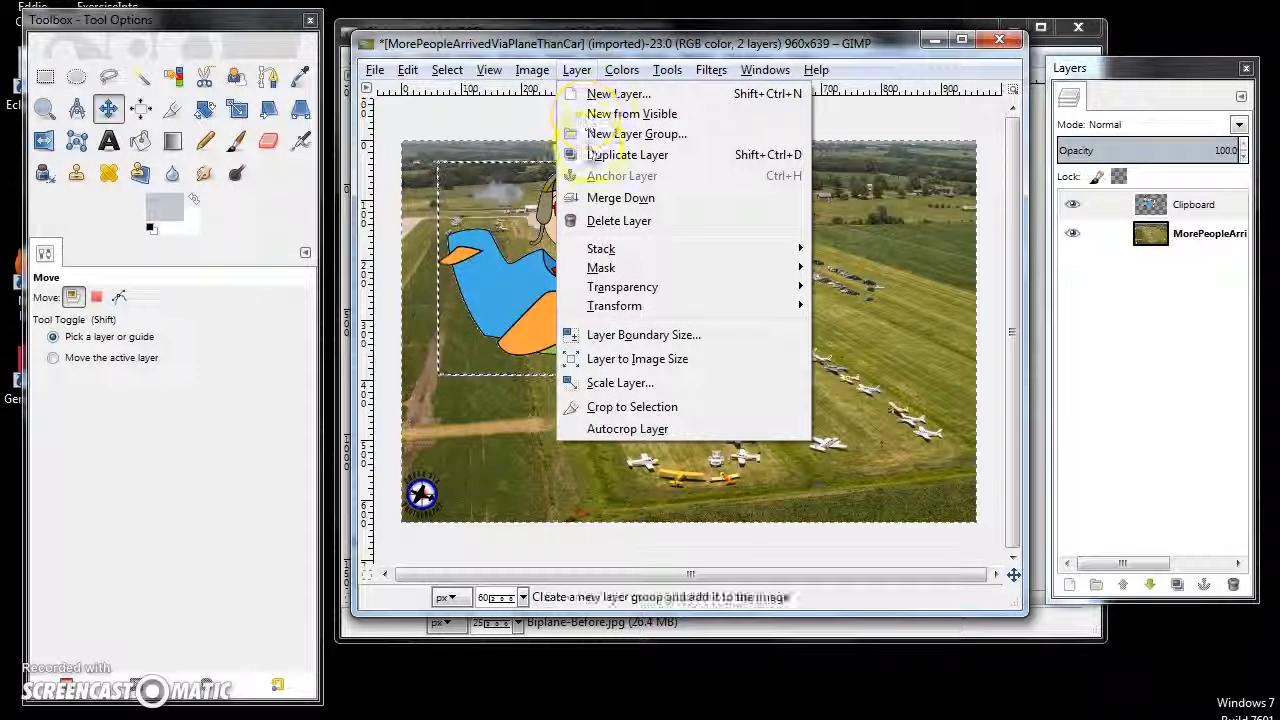
{"action": "left_click", "coordinate": [641, 388]}
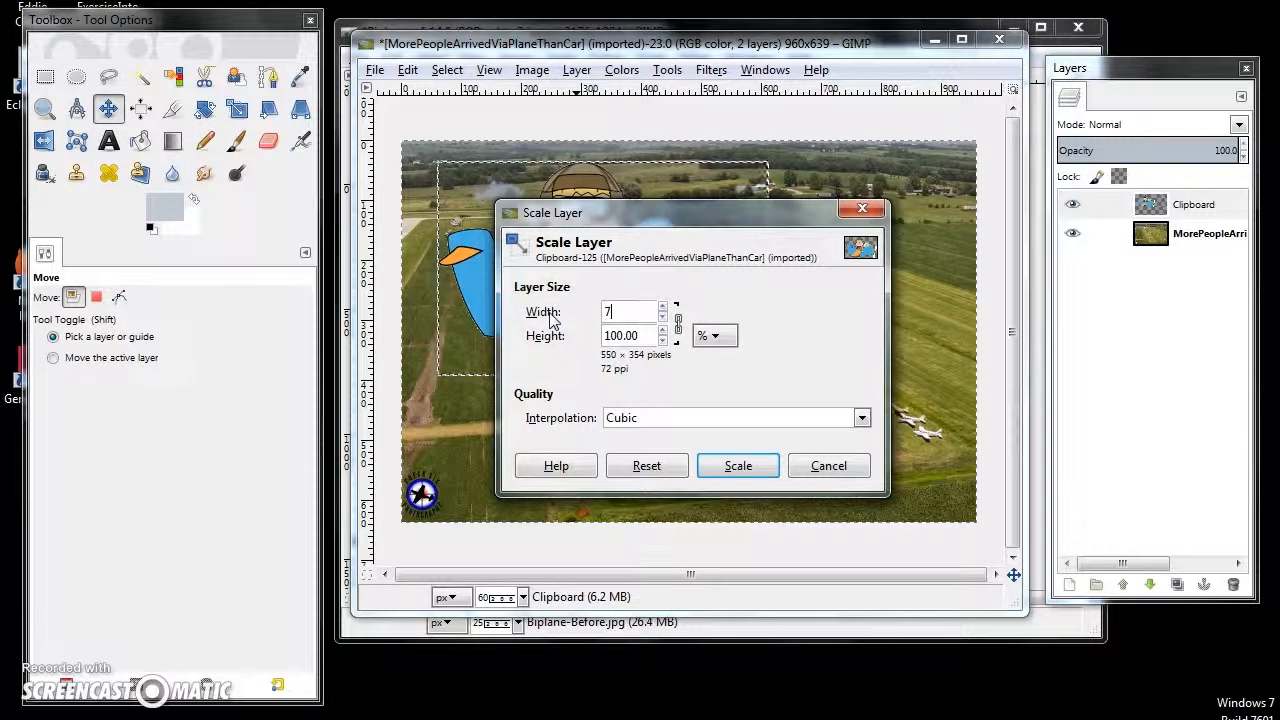
{"action": "left_click", "coordinate": [738, 466]}
{"action": "left_click_drag", "start_coordinate": [591, 265], "coordinate": [660, 274]}
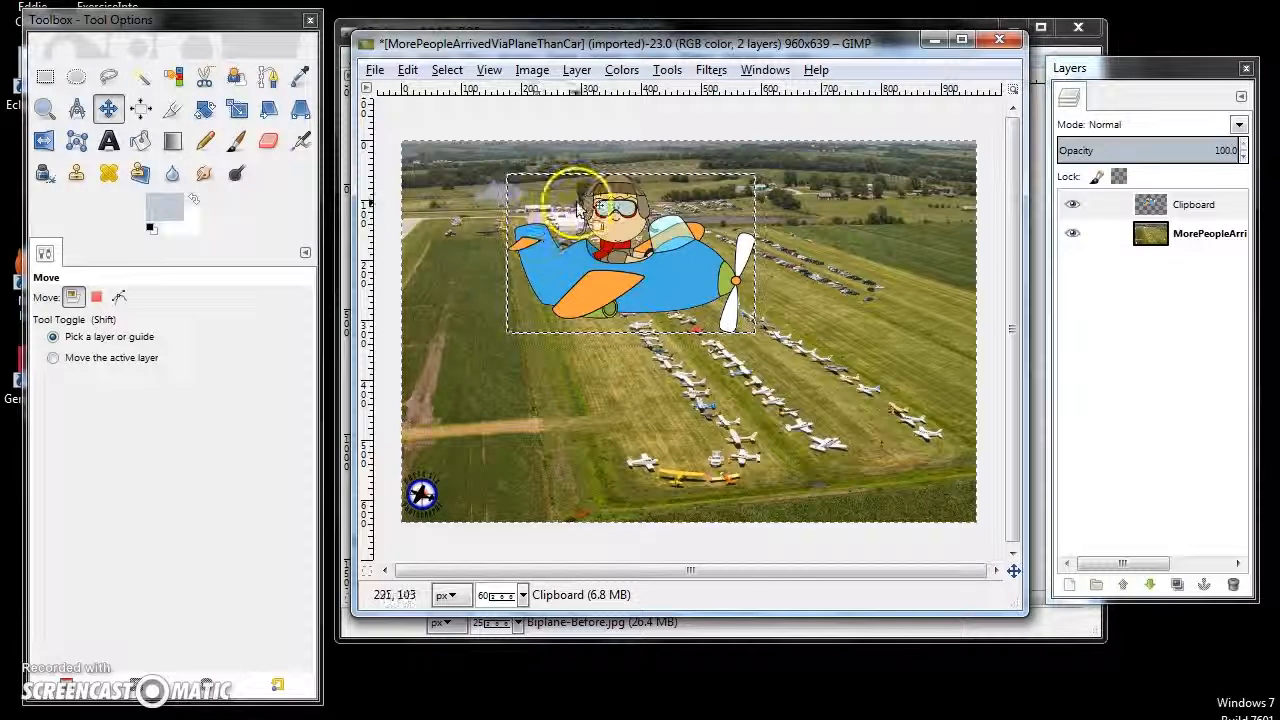
- Flip the cartoon pilot layer horizontally and move it to the upper right of the airfield photo
{"action": "left_click", "coordinate": [577, 70]}
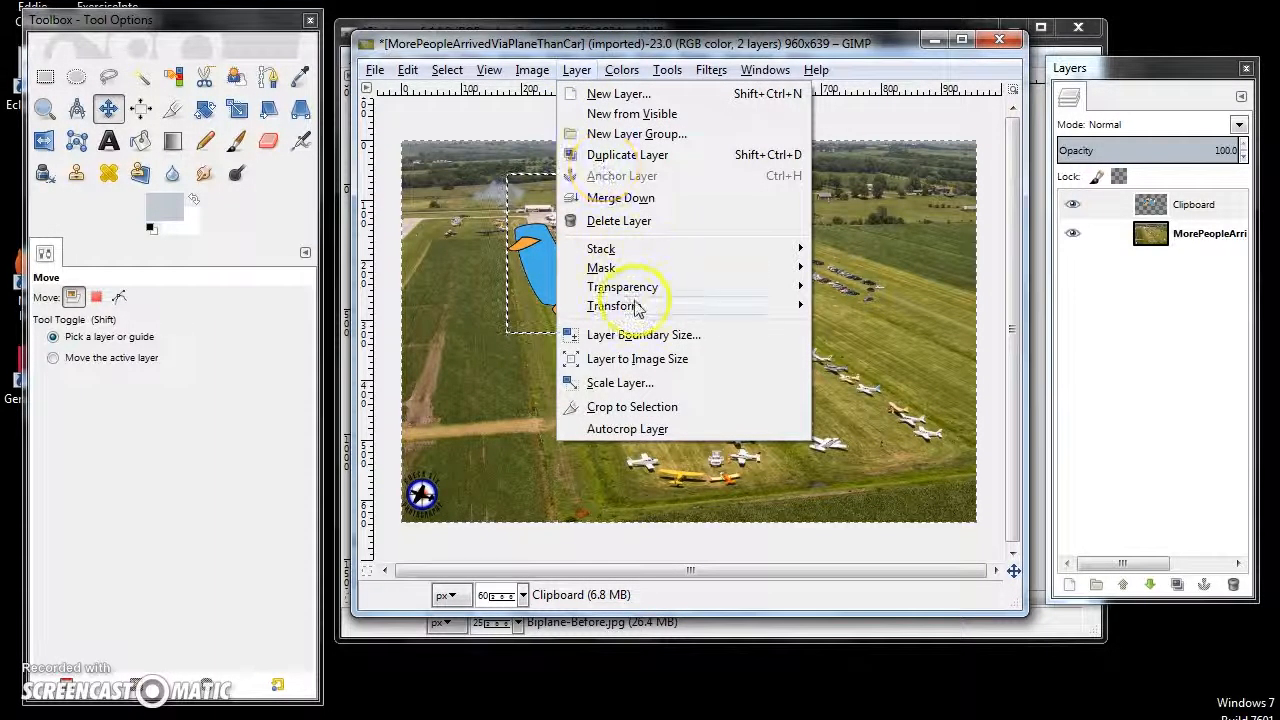
{"action": "mouse_move", "coordinate": [637, 307]}
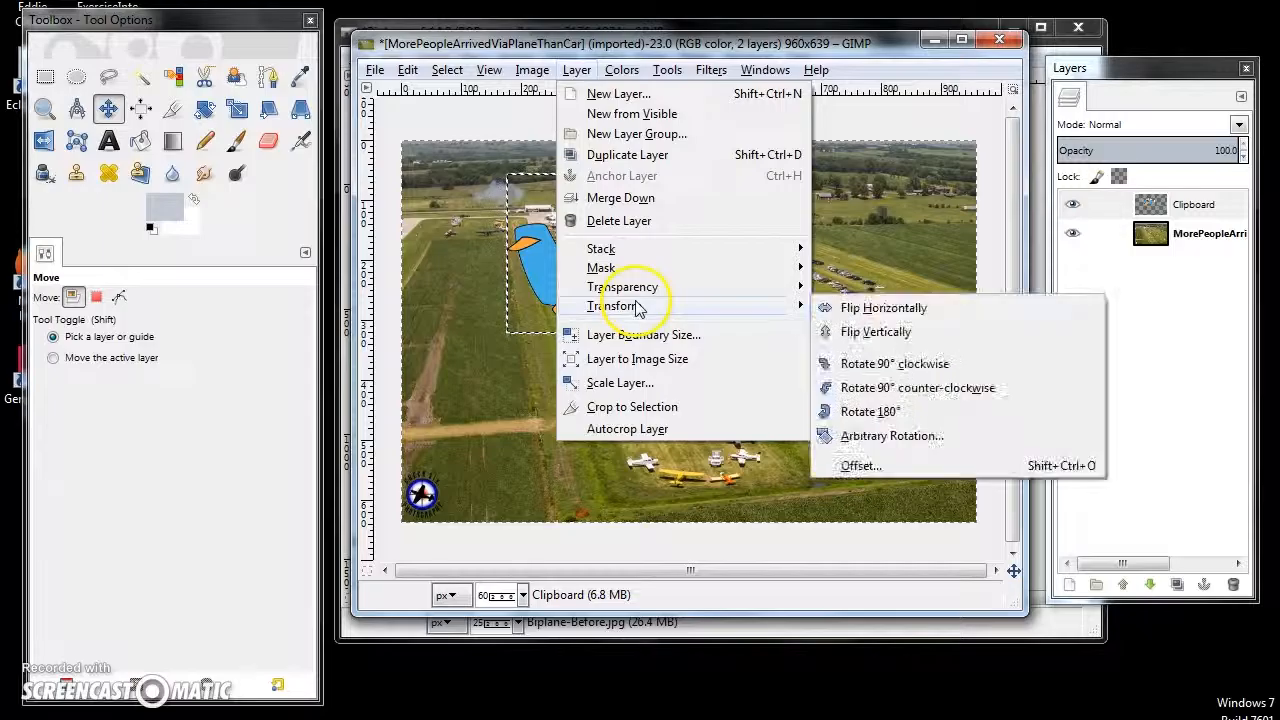
{"action": "left_click", "coordinate": [877, 310]}
{"action": "left_click_drag", "start_coordinate": [695, 276], "coordinate": [882, 263]}
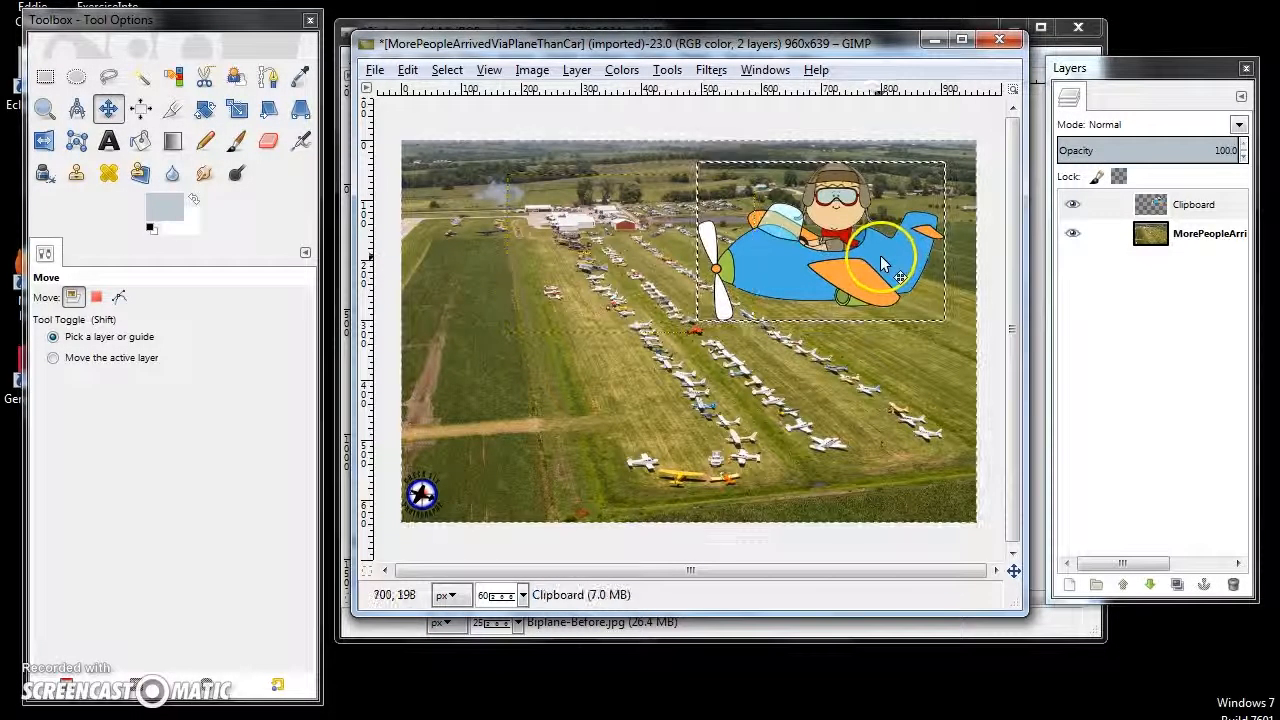
{"action": "left_click", "coordinate": [842, 352]}
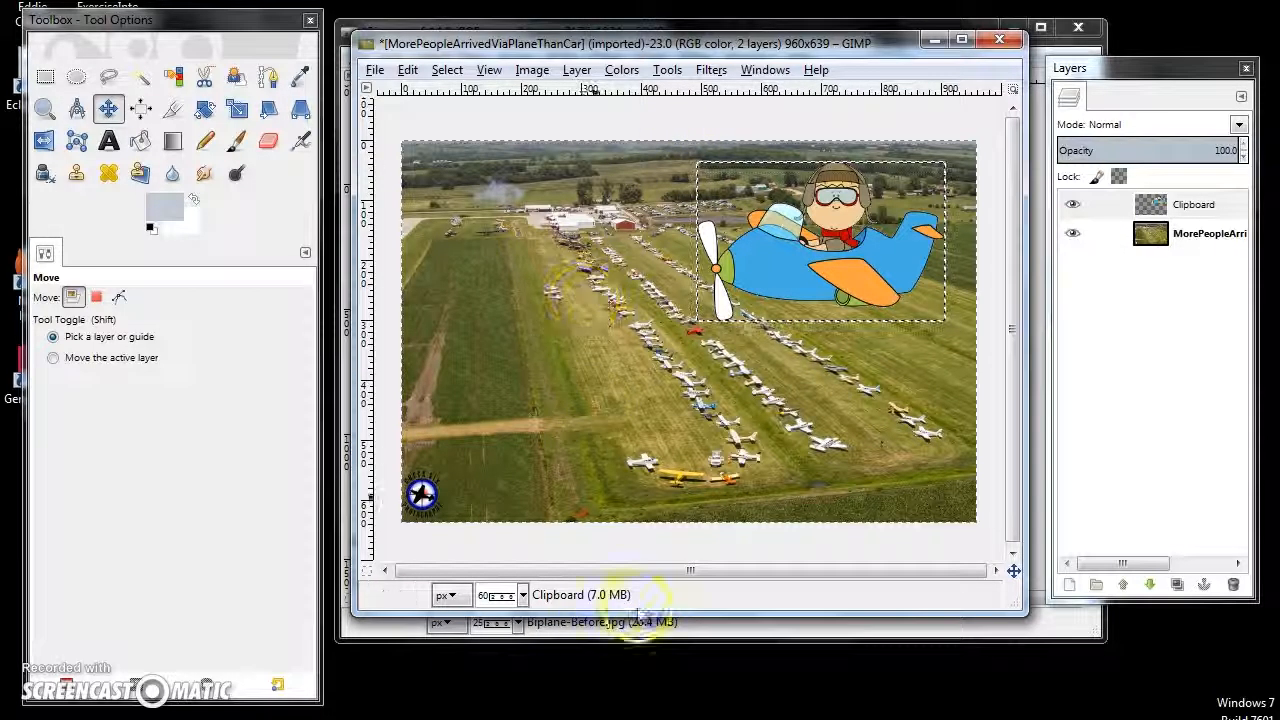
- Bring the CartoonPilot image to the front and open its Export Image dialog
{"action": "mouse_move", "coordinate": [650, 716]}
{"action": "left_click", "coordinate": [790, 640]}
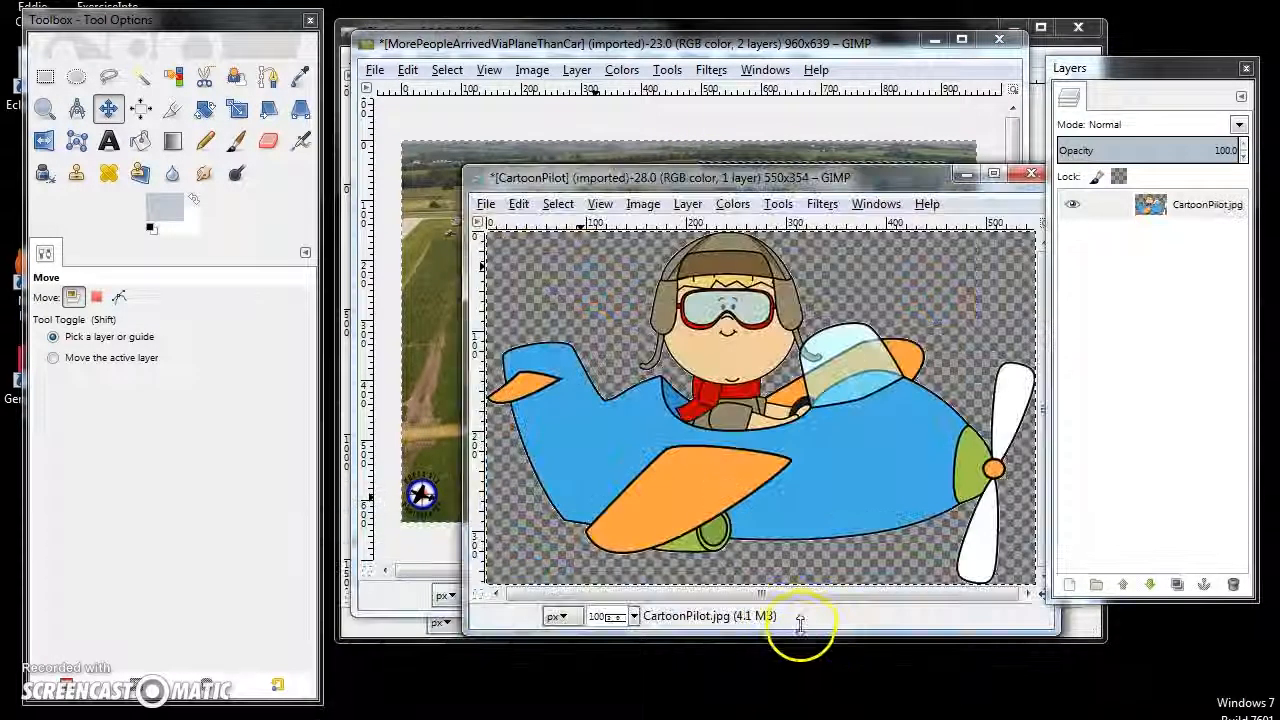
{"action": "left_click_drag", "start_coordinate": [680, 180], "coordinate": [608, 131]}
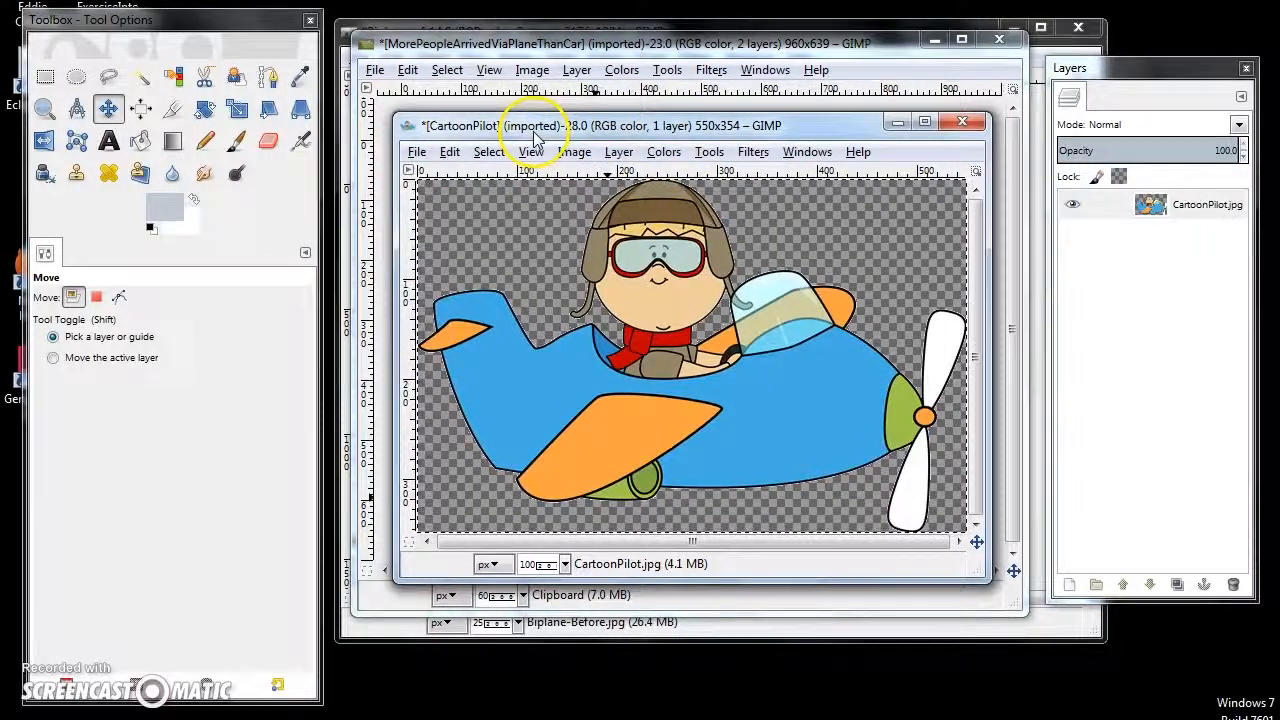
{"action": "left_click", "coordinate": [416, 152]}
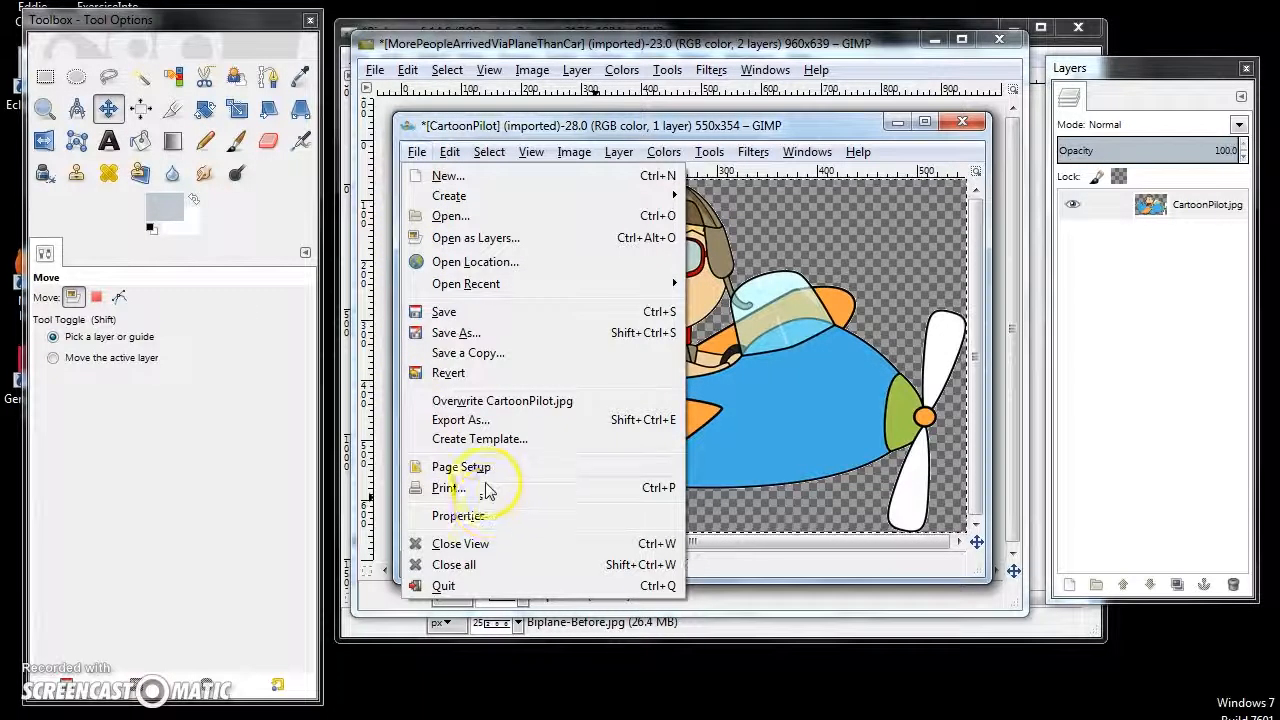
{"action": "left_click", "coordinate": [462, 420]}
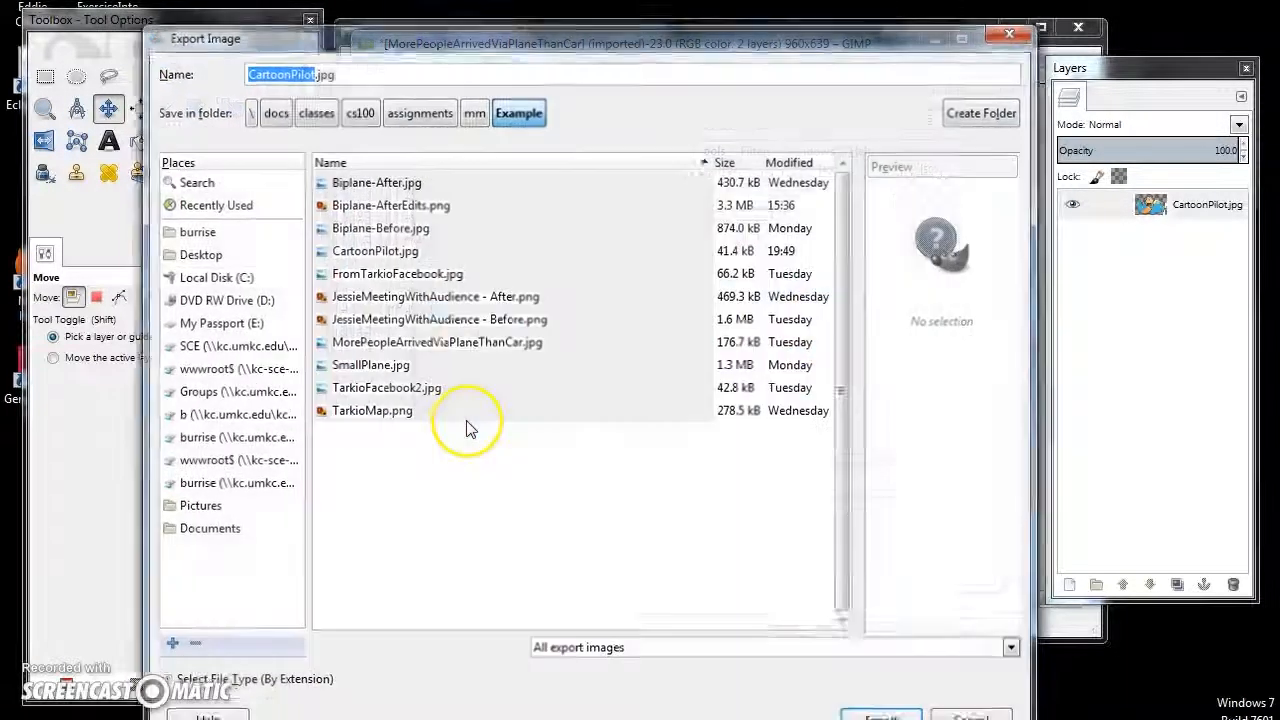
{"action": "left_click_drag", "start_coordinate": [466, 38], "coordinate": [493, 29]}
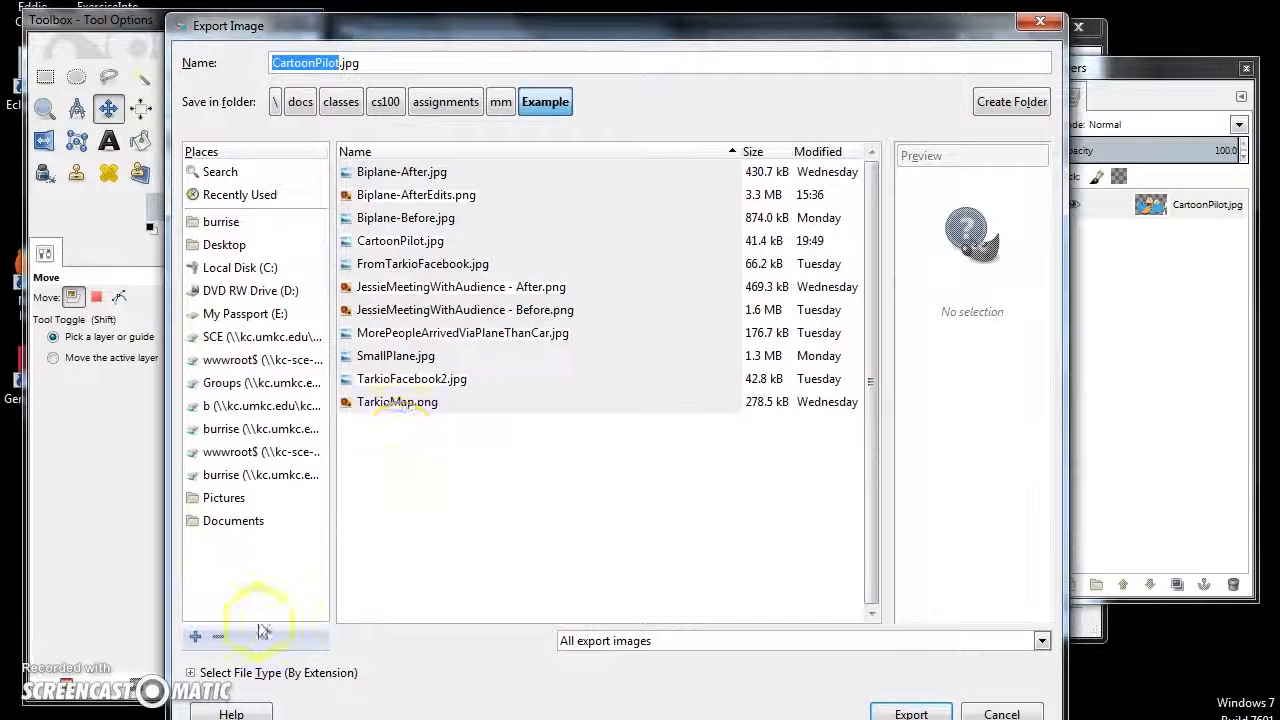
- Export the transparent cartoon as CartoonPilot.png with the PNG image file type and the background color option turned off
{"action": "left_click", "coordinate": [190, 673]}
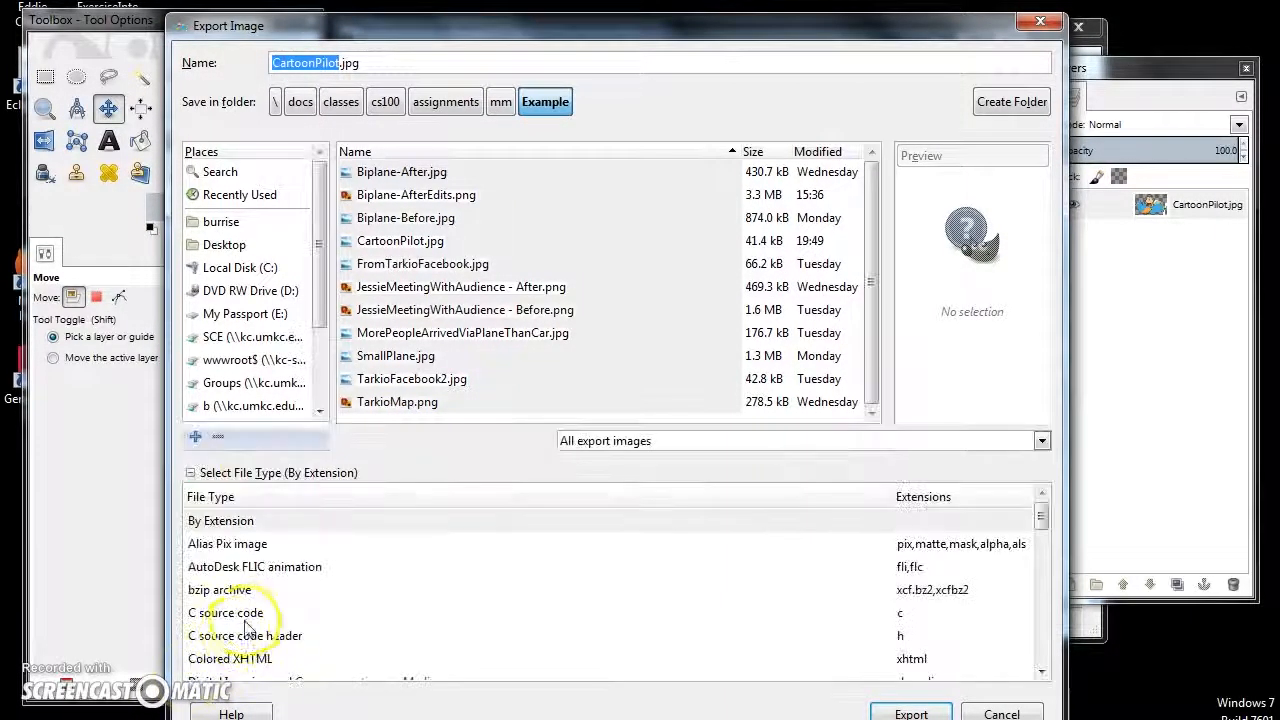
{"action": "scroll", "coordinate": [271, 614], "scroll_direction": "down", "scroll_amount": 2}
{"action": "scroll", "coordinate": [271, 614], "scroll_direction": "down", "scroll_amount": 4}
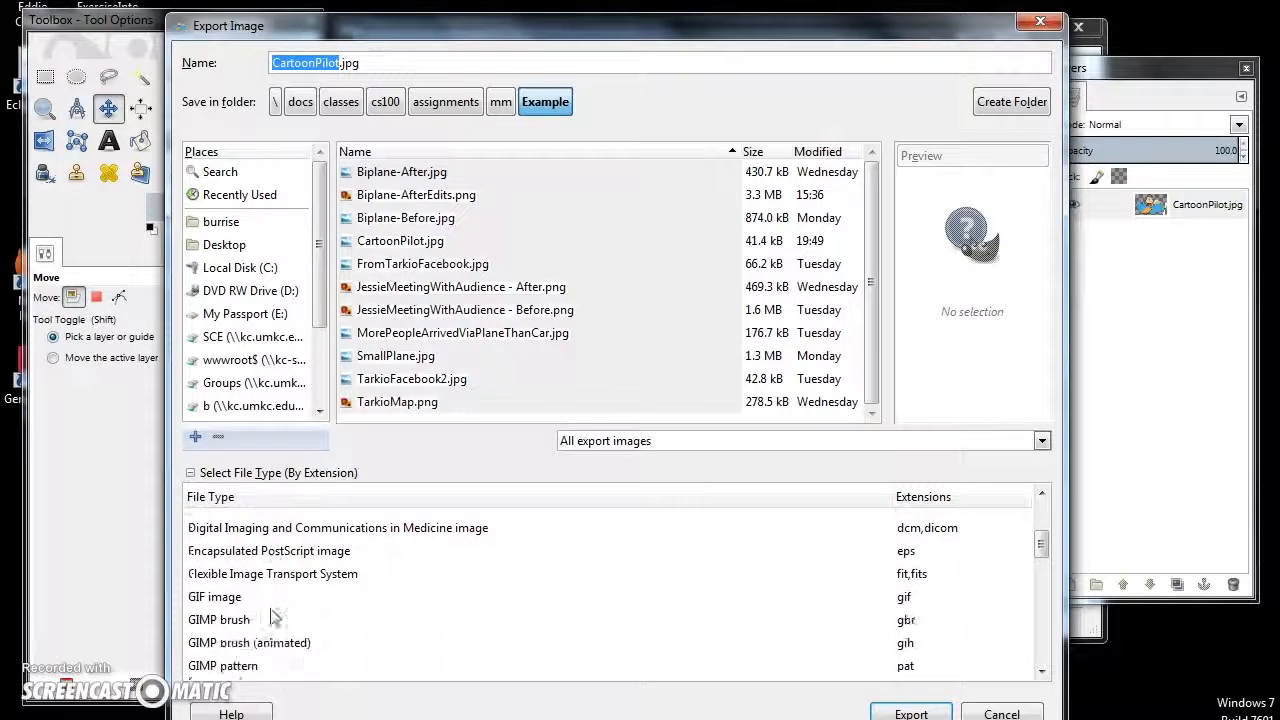
{"action": "scroll", "coordinate": [273, 617], "scroll_direction": "down", "scroll_amount": 3}
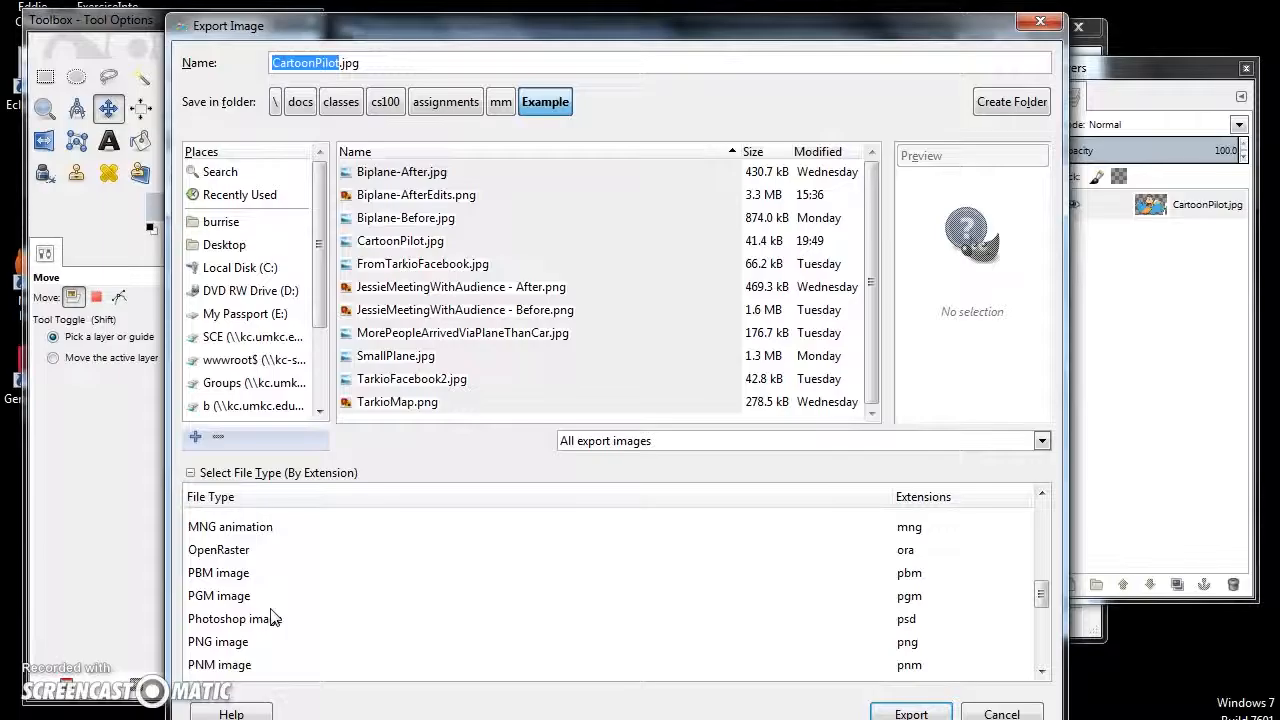
{"action": "scroll", "coordinate": [268, 616], "scroll_direction": "down", "scroll_amount": 1}
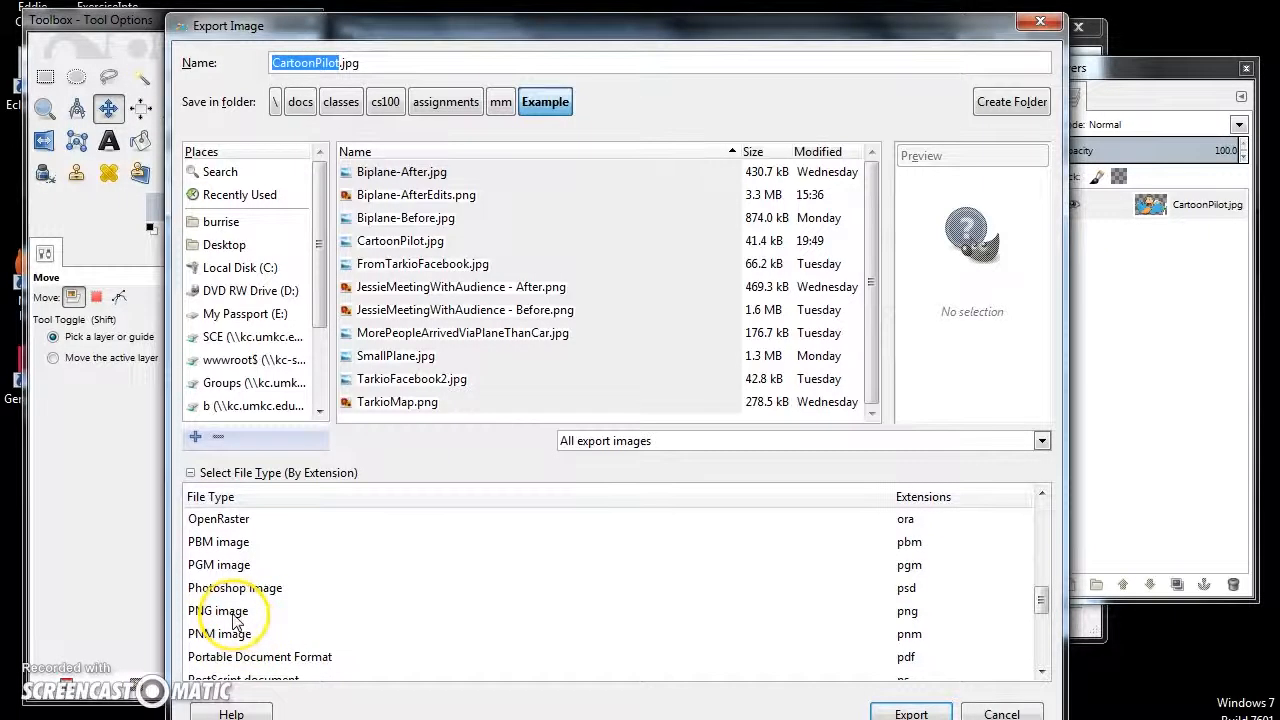
{"action": "left_click", "coordinate": [228, 610]}
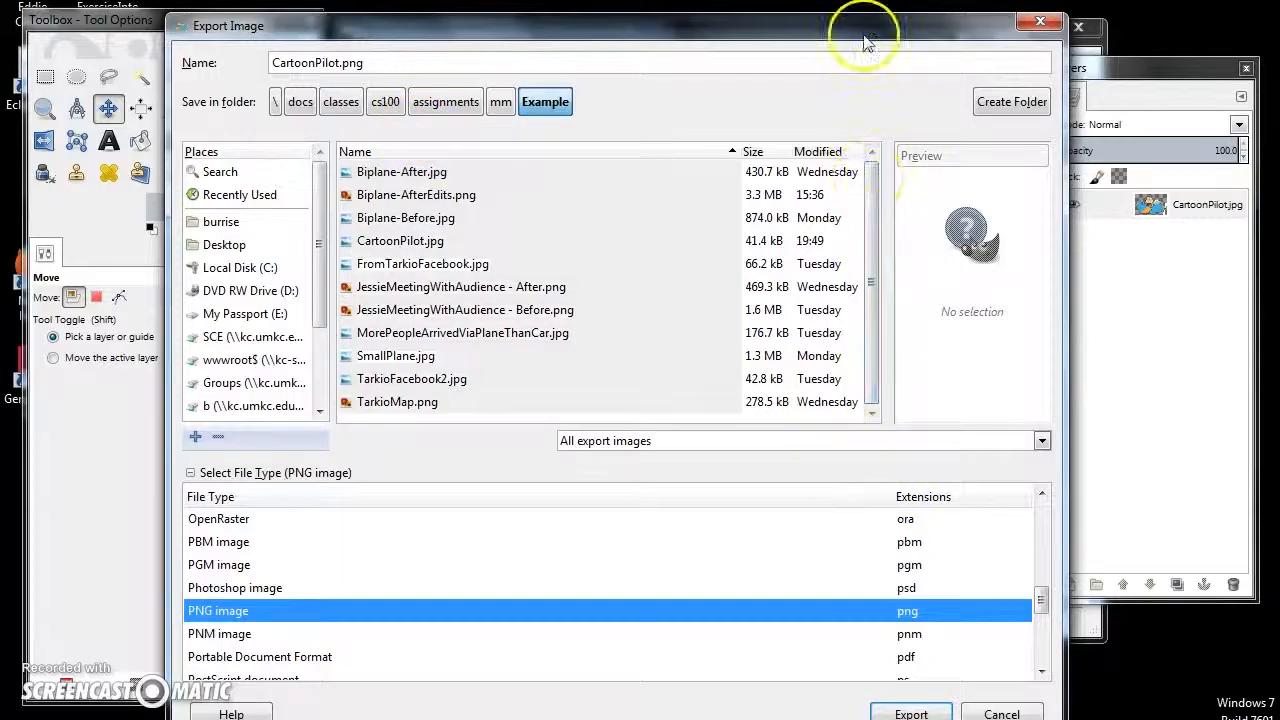
{"action": "left_click_drag", "start_coordinate": [864, 33], "coordinate": [864, 27]}
{"action": "left_click", "coordinate": [897, 709]}
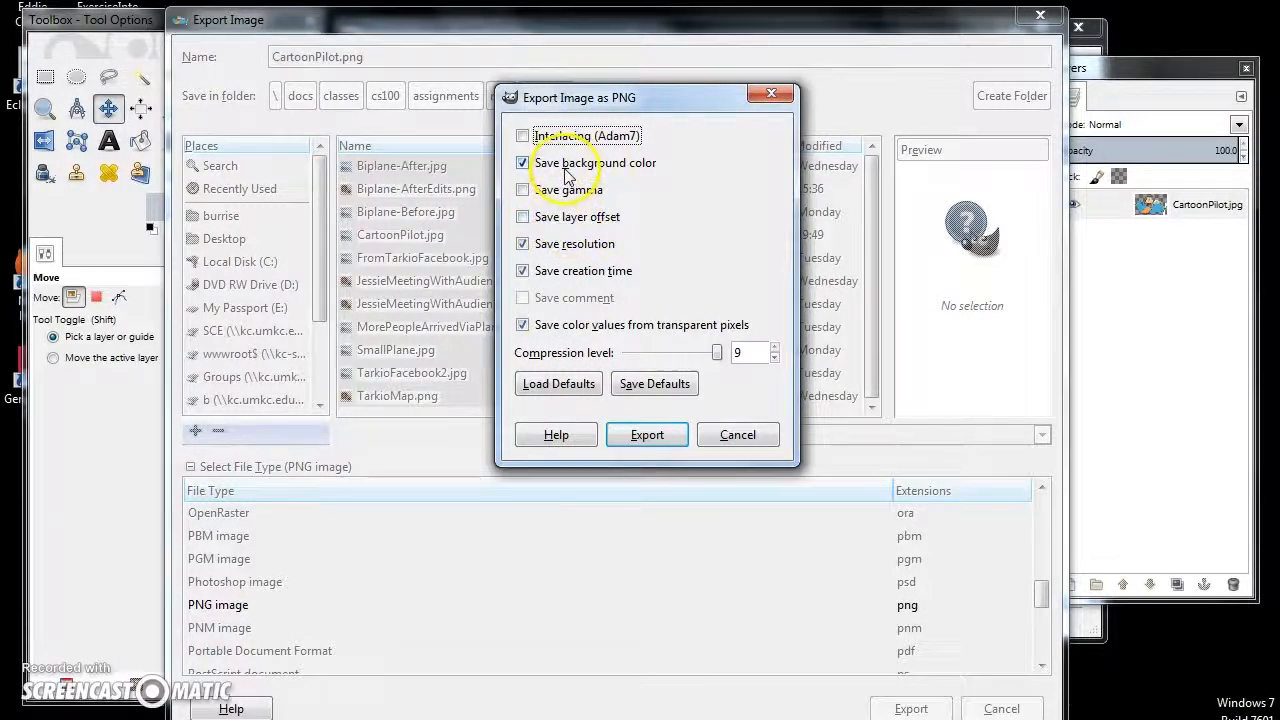
{"action": "left_click", "coordinate": [527, 170]}
{"action": "left_click", "coordinate": [648, 441]}
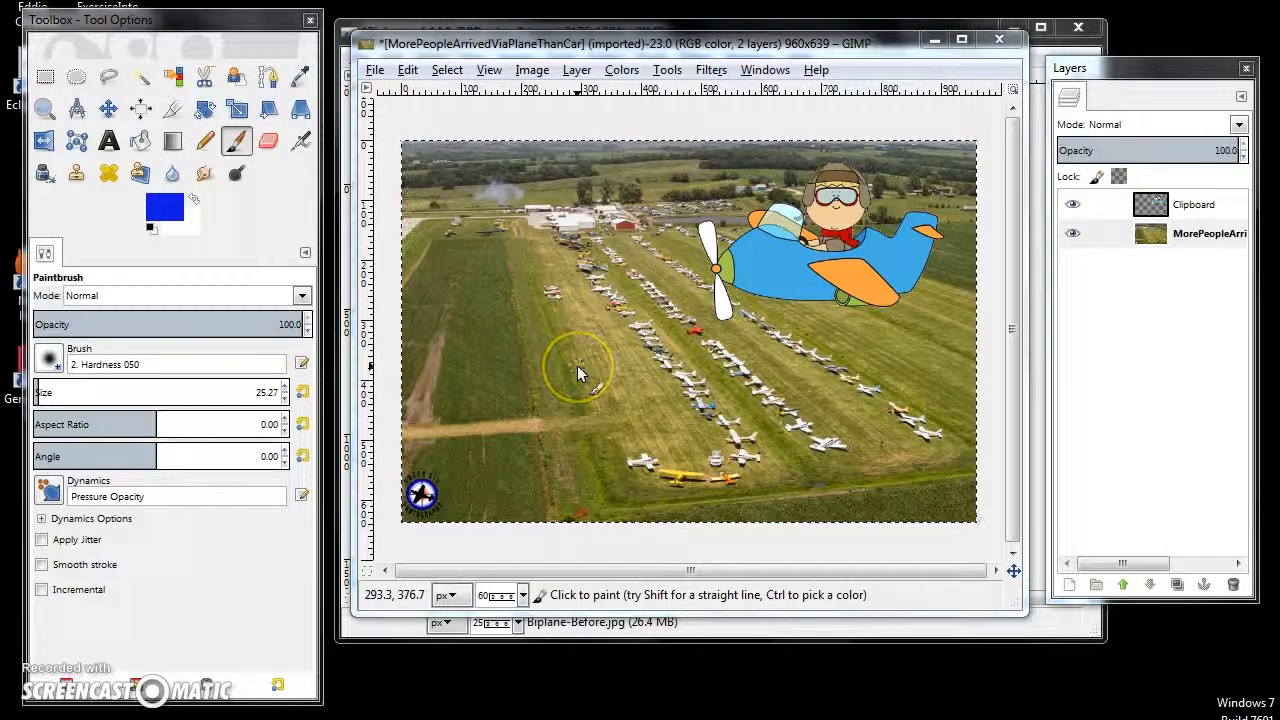
- Clone part of a row of parked planes onto the empty grass left of the rows in the airfield photo
{"action": "left_click", "coordinate": [80, 178]}
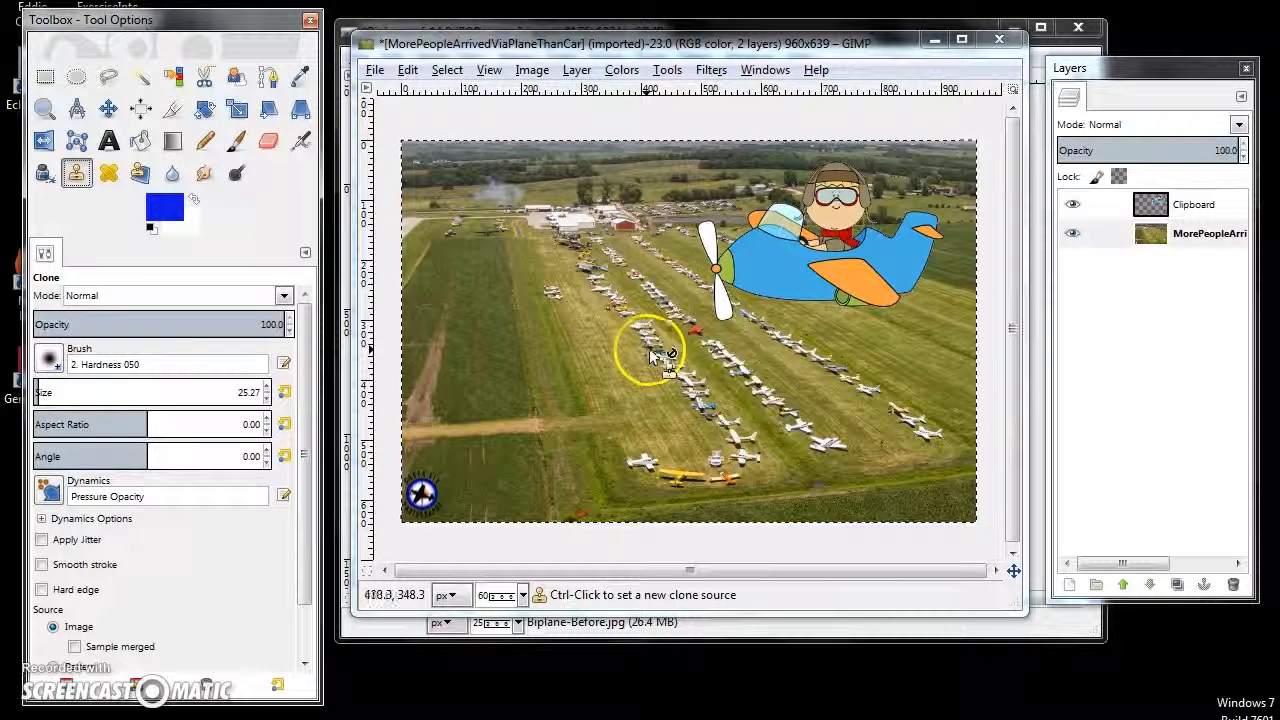
{"action": "left_click", "coordinate": [716, 351], "text": "ctrl"}
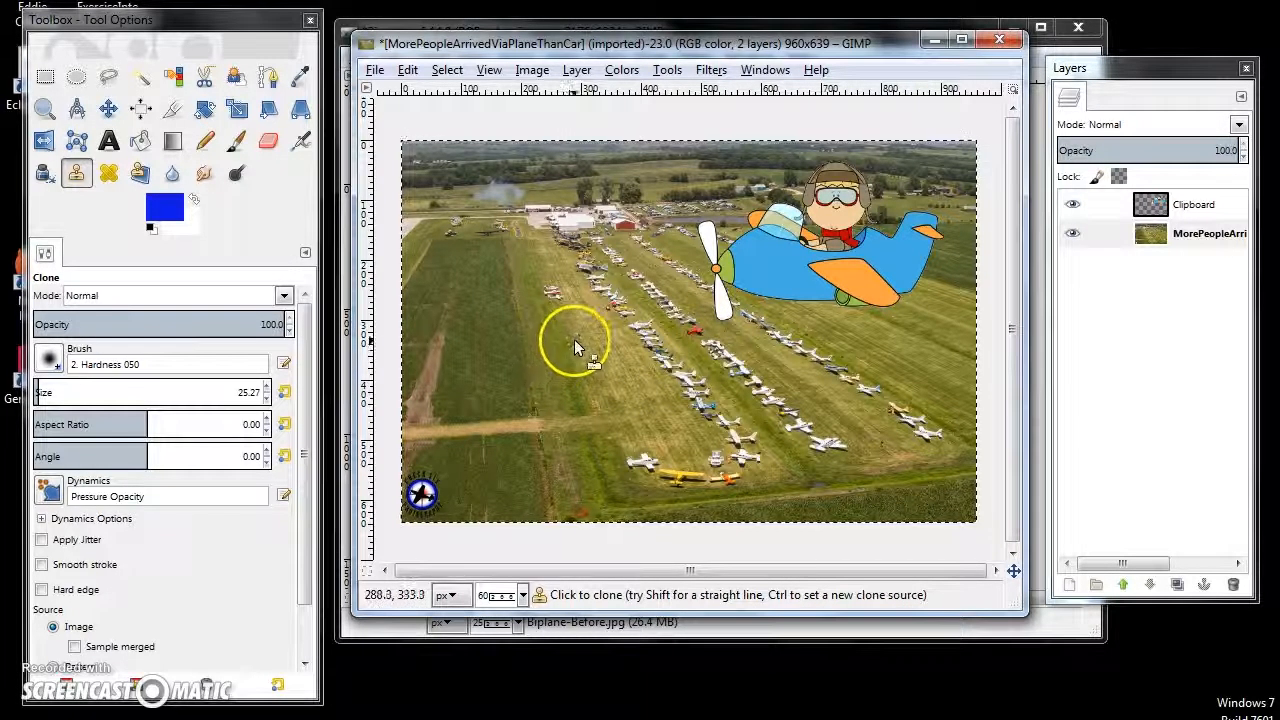
{"action": "mouse_move", "coordinate": [571, 336]}
{"action": "left_mouse_down"}
{"action": "mouse_move", "coordinate": [593, 372]}
{"action": "mouse_move", "coordinate": [595, 347]}
{"action": "mouse_move", "coordinate": [610, 364]}
{"action": "mouse_move", "coordinate": [601, 353]}
{"action": "mouse_move", "coordinate": [608, 366]}
{"action": "mouse_move", "coordinate": [595, 374]}
{"action": "mouse_move", "coordinate": [609, 380]}
{"action": "mouse_move", "coordinate": [613, 361]}
{"action": "mouse_move", "coordinate": [620, 378]}
{"action": "mouse_move", "coordinate": [602, 373]}
{"action": "mouse_move", "coordinate": [607, 383]}
{"action": "mouse_move", "coordinate": [618, 368]}
{"action": "mouse_move", "coordinate": [628, 379]}
{"action": "mouse_move", "coordinate": [613, 384]}
{"action": "mouse_move", "coordinate": [632, 381]}
{"action": "mouse_move", "coordinate": [621, 361]}
{"action": "mouse_move", "coordinate": [758, 366]}
{"action": "mouse_move", "coordinate": [771, 352]}
{"action": "mouse_move", "coordinate": [641, 355]}
{"action": "mouse_move", "coordinate": [499, 314]}
{"action": "mouse_move", "coordinate": [433, 374]}
{"action": "mouse_move", "coordinate": [487, 305]}
{"action": "left_mouse_up"}
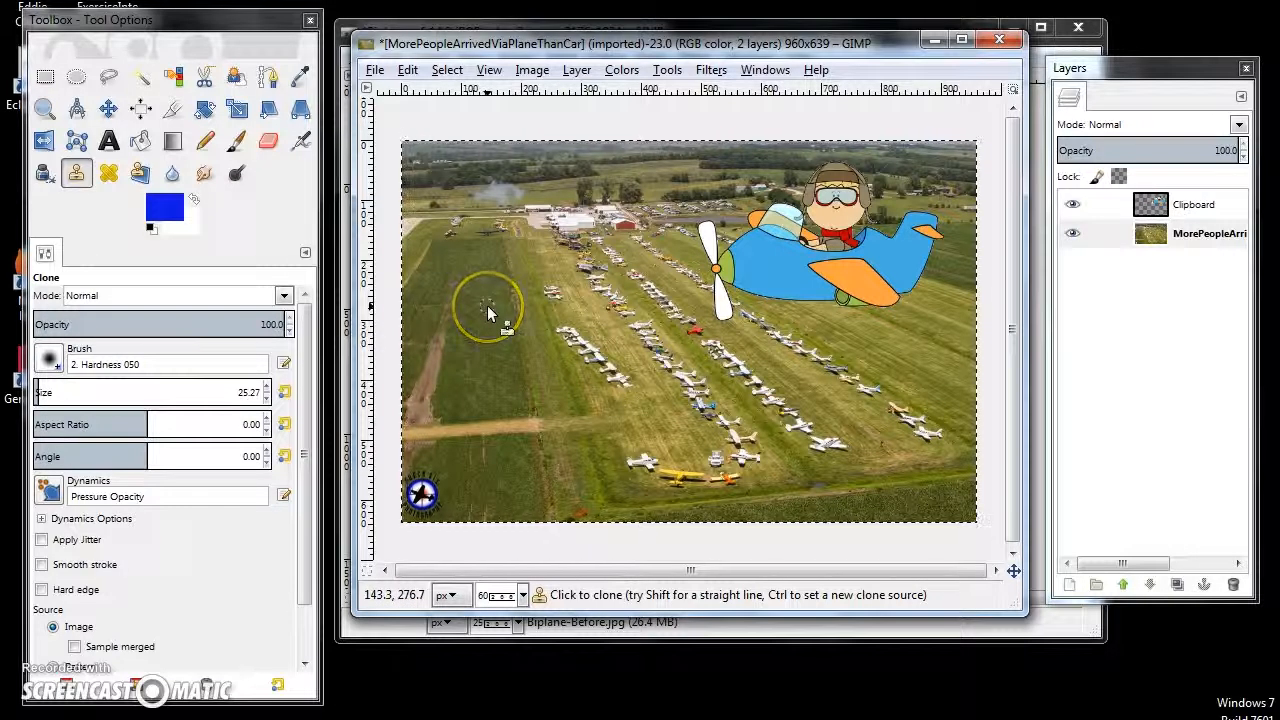
- Clone dark green grass over the dirt path in the left field, undoing the stray stroke
{"action": "mouse_move", "coordinate": [487, 315]}
{"action": "left_mouse_down"}
{"action": "mouse_move", "coordinate": [491, 286]}
{"action": "mouse_move", "coordinate": [493, 298]}
{"action": "mouse_move", "coordinate": [455, 297]}
{"action": "mouse_move", "coordinate": [457, 278]}
{"action": "mouse_move", "coordinate": [454, 310]}
{"action": "left_mouse_up"}
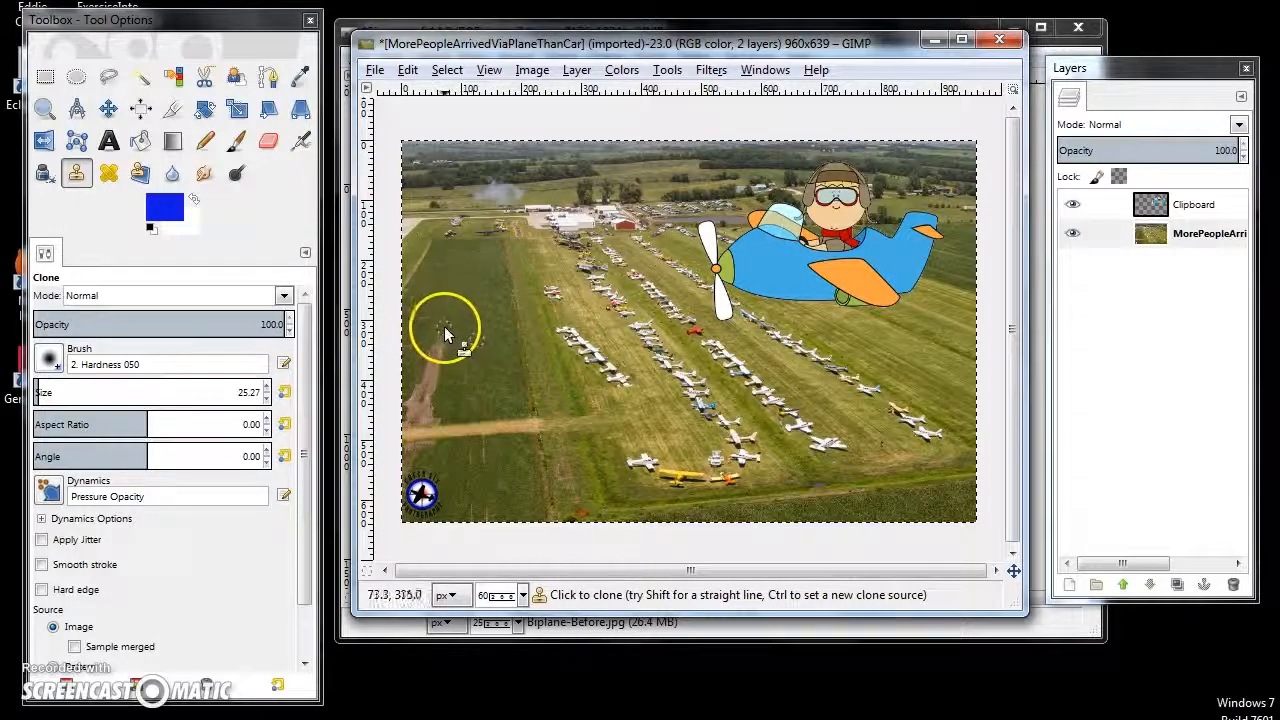
{"action": "mouse_move", "coordinate": [432, 350]}
{"action": "left_mouse_down"}
{"action": "mouse_move", "coordinate": [428, 390]}
{"action": "mouse_move", "coordinate": [415, 346]}
{"action": "mouse_move", "coordinate": [431, 301]}
{"action": "mouse_move", "coordinate": [446, 311]}
{"action": "mouse_move", "coordinate": [443, 346]}
{"action": "mouse_move", "coordinate": [476, 357]}
{"action": "mouse_move", "coordinate": [497, 336]}
{"action": "mouse_move", "coordinate": [435, 395]}
{"action": "mouse_move", "coordinate": [426, 384]}
{"action": "mouse_move", "coordinate": [420, 399]}
{"action": "mouse_move", "coordinate": [421, 384]}
{"action": "mouse_move", "coordinate": [435, 417]}
{"action": "left_mouse_up"}
{"action": "left_click", "coordinate": [493, 333], "text": "ctrl"}
{"action": "key", "text": "ctrl+z"}
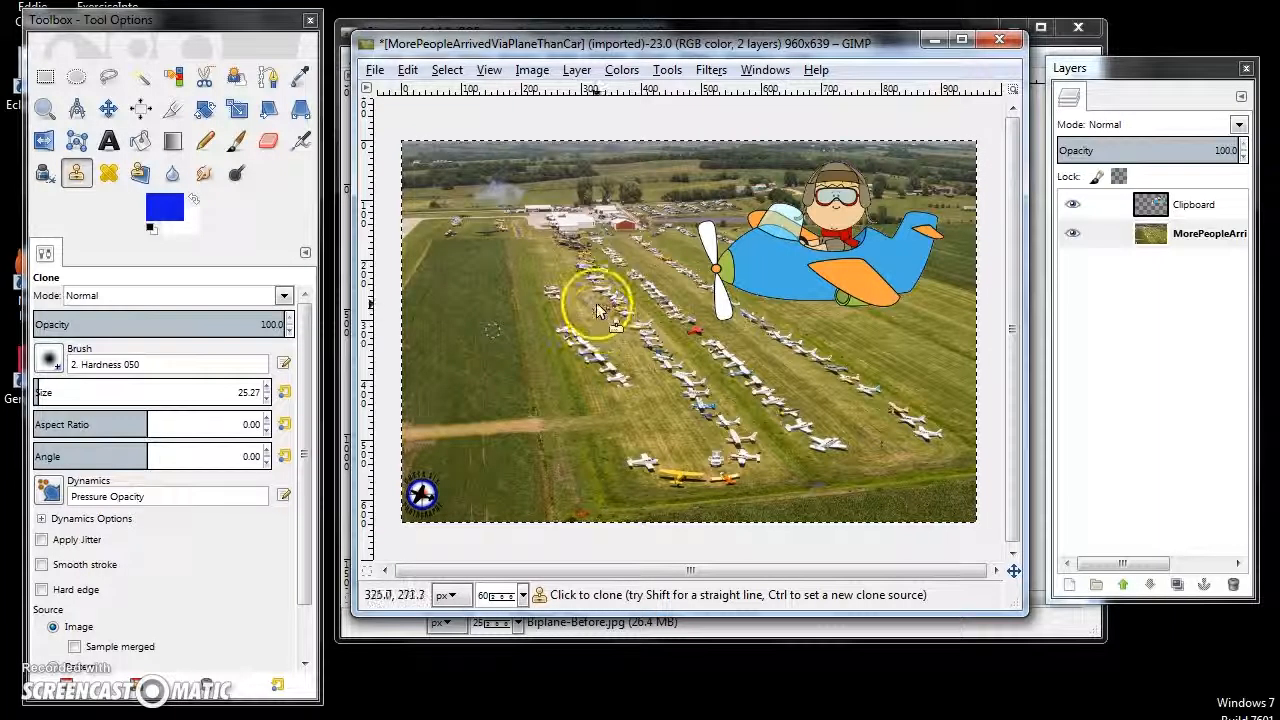
{"action": "left_click", "coordinate": [522, 288]}
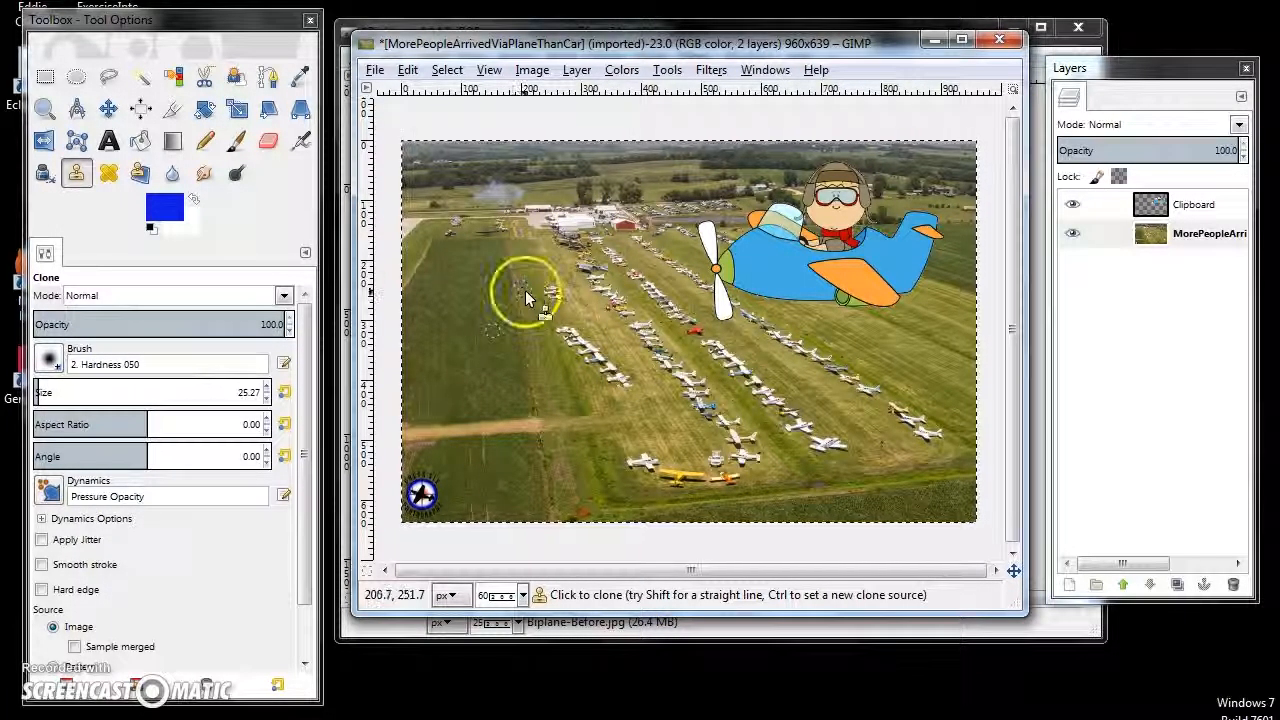